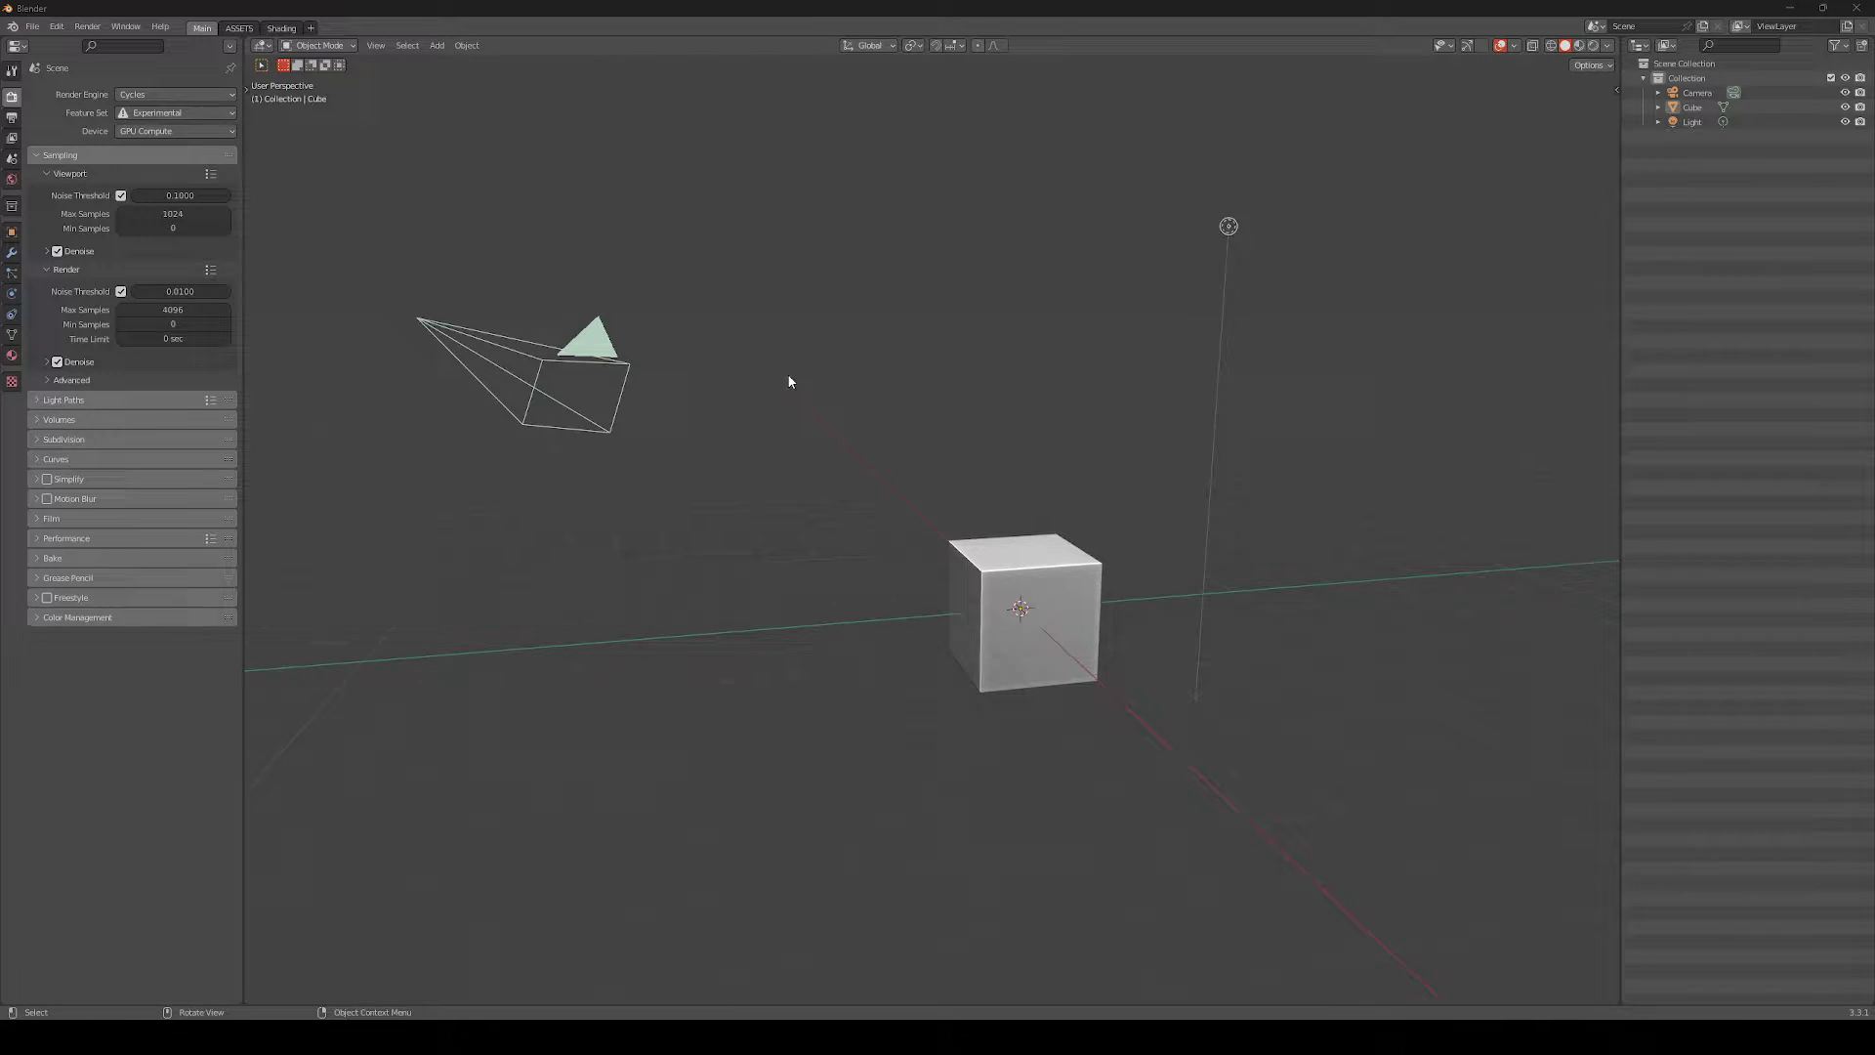
Select the default cube and review its Set Origin options
{"action": "middle_click_drag", "start_coordinate": [792, 381], "coordinate": [874, 369]}
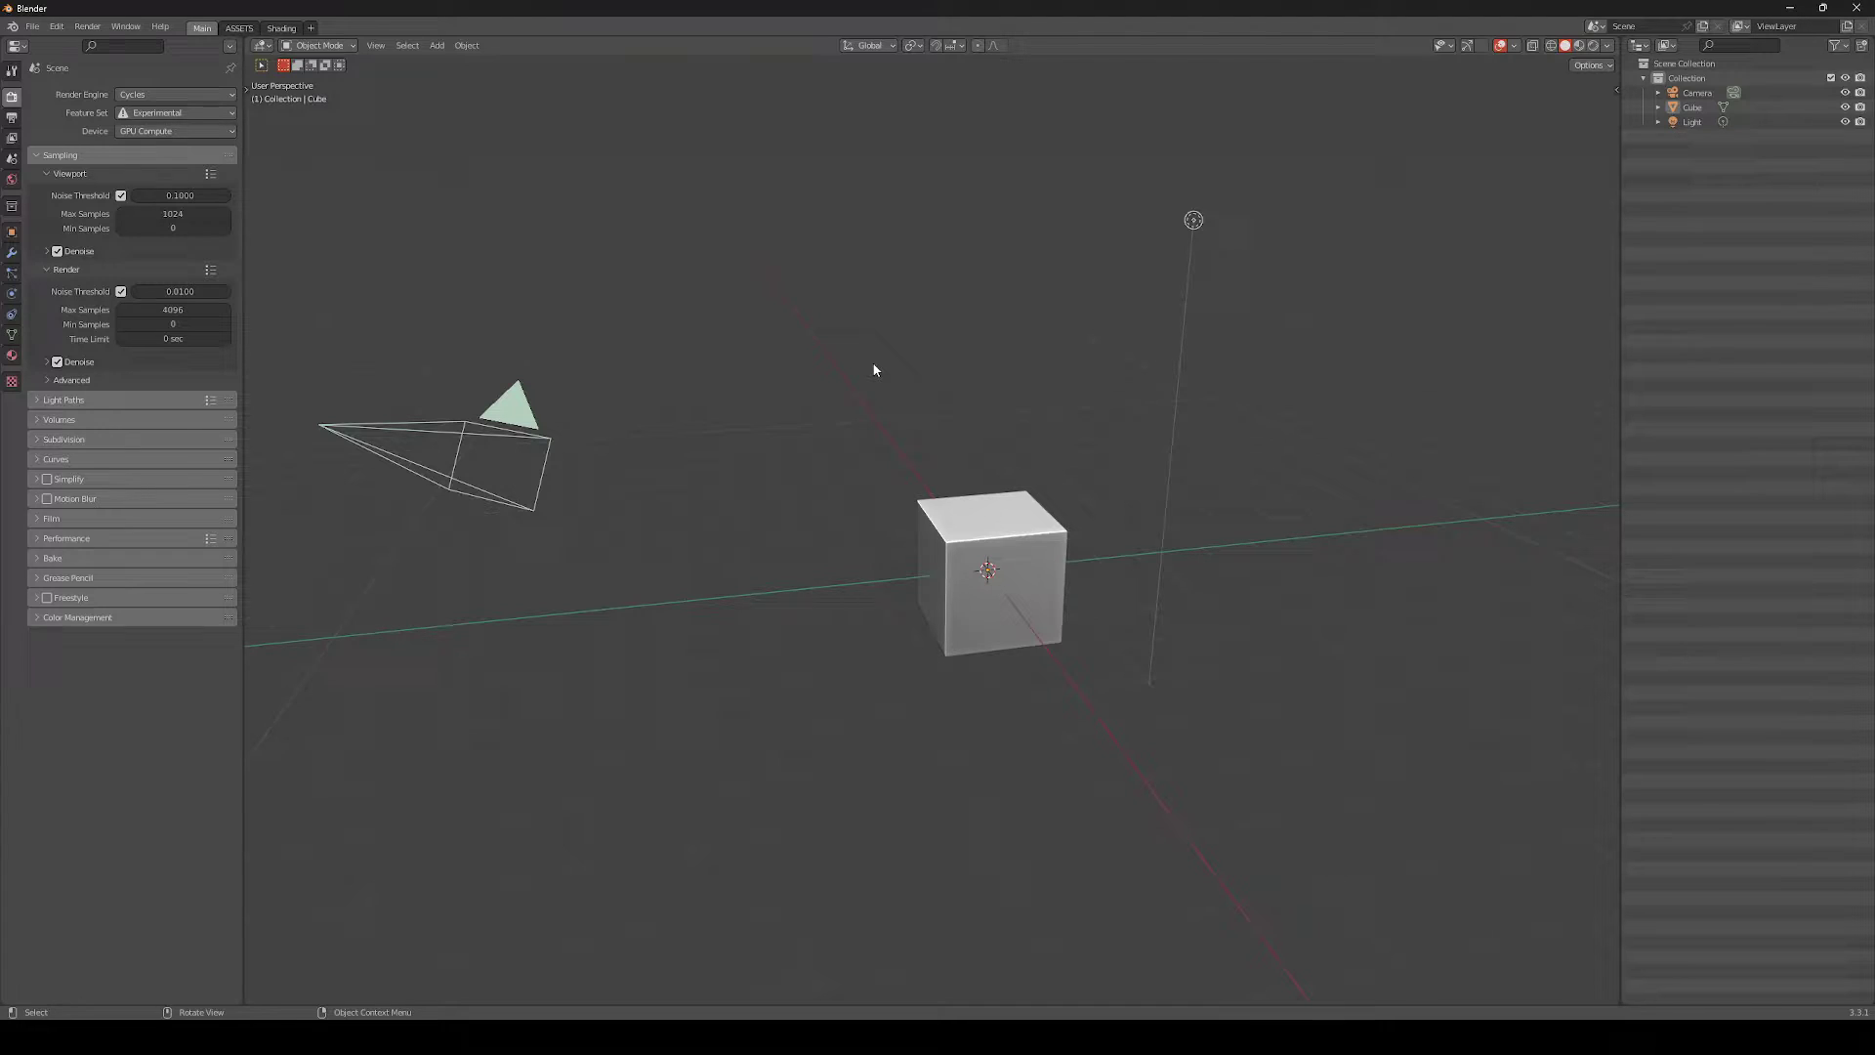
{"action": "middle_click_drag", "start_coordinate": [972, 488], "coordinate": [964, 459]}
{"action": "left_click", "coordinate": [985, 549]}
{"action": "right_click", "coordinate": [690, 394]}
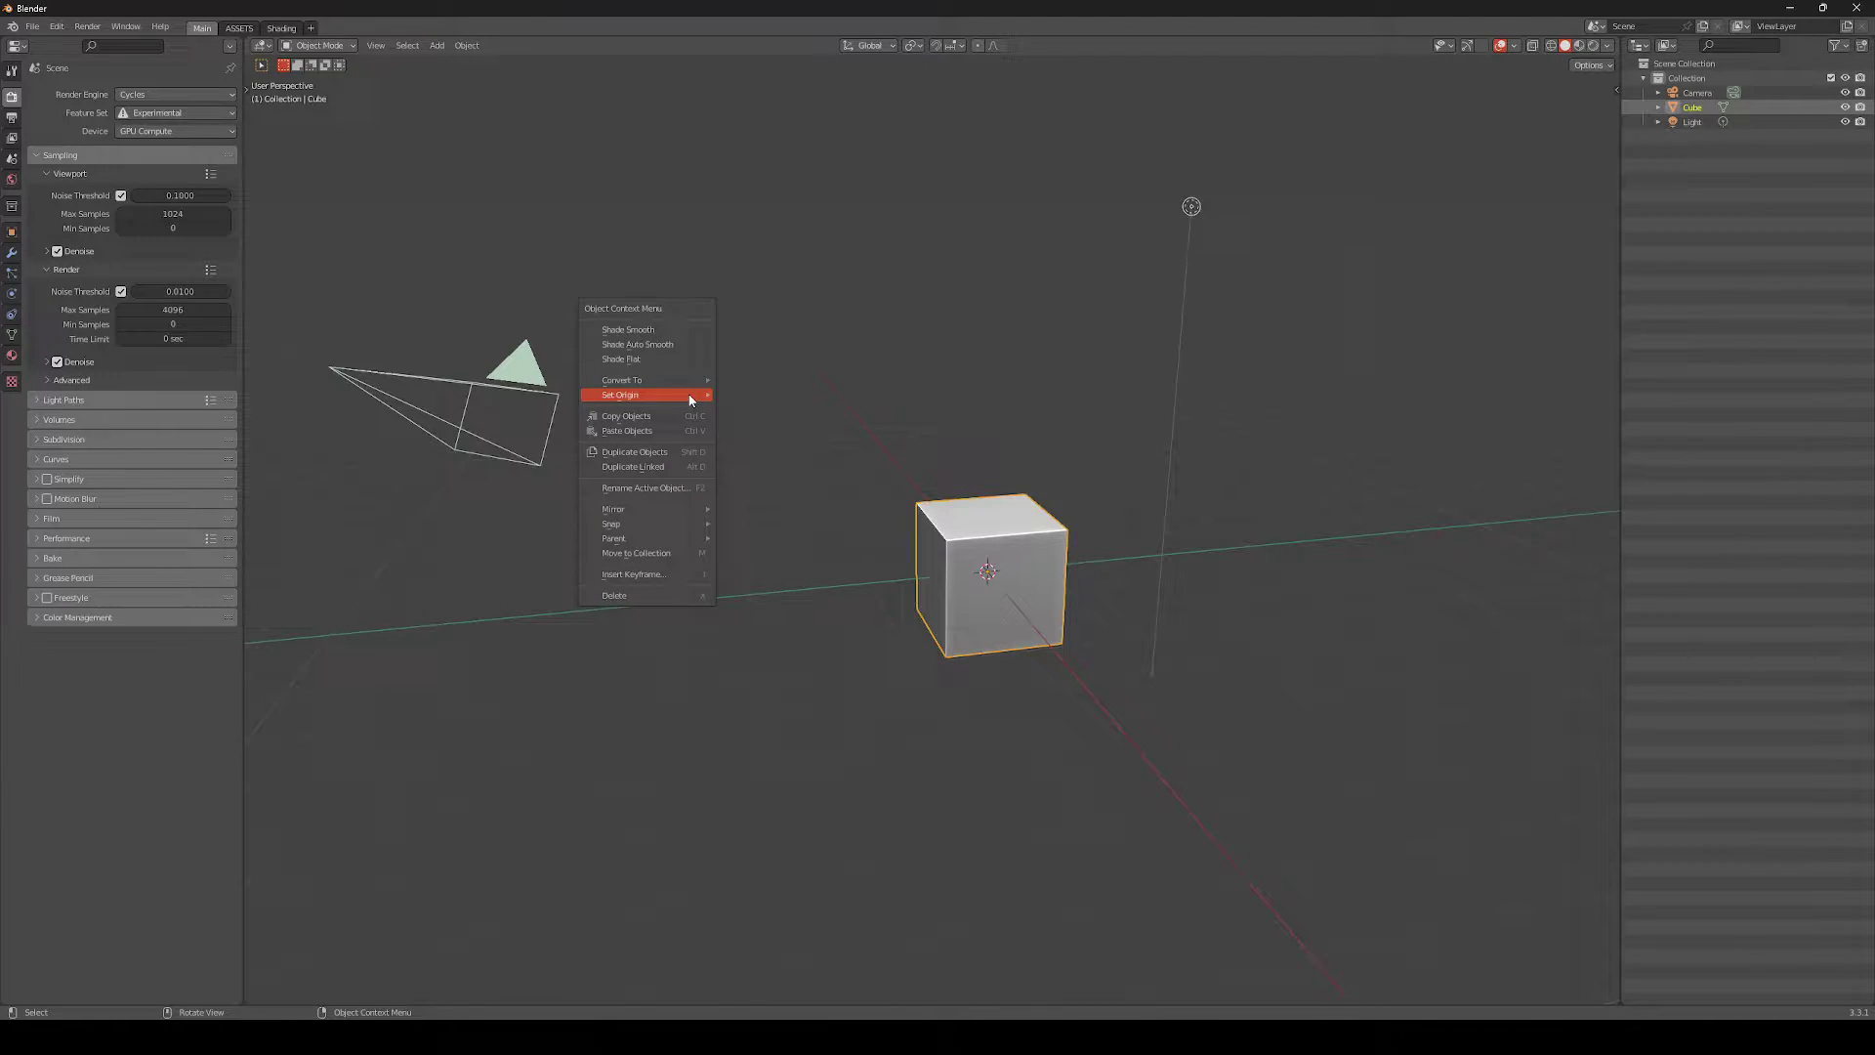
{"action": "mouse_move", "coordinate": [691, 399]}
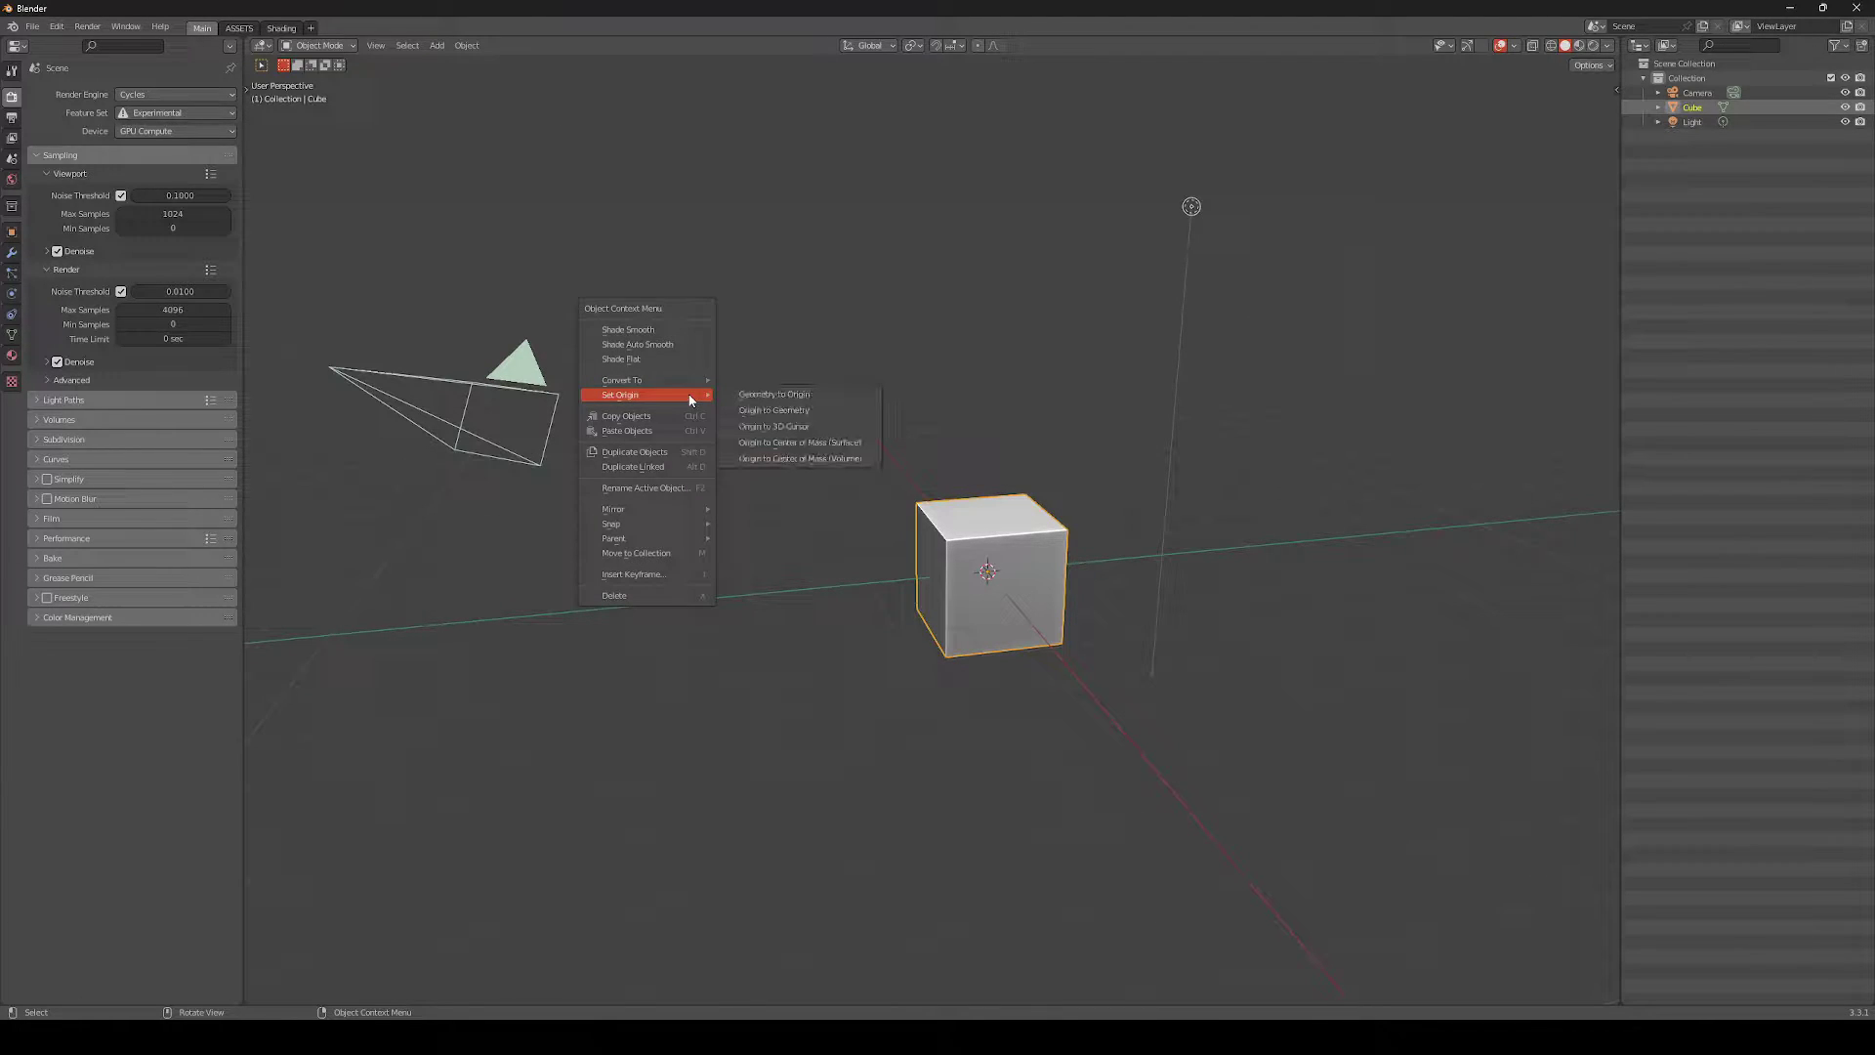
{"action": "left_click", "coordinate": [835, 457]}
{"action": "middle_click_drag", "start_coordinate": [1016, 583], "coordinate": [1021, 457]}
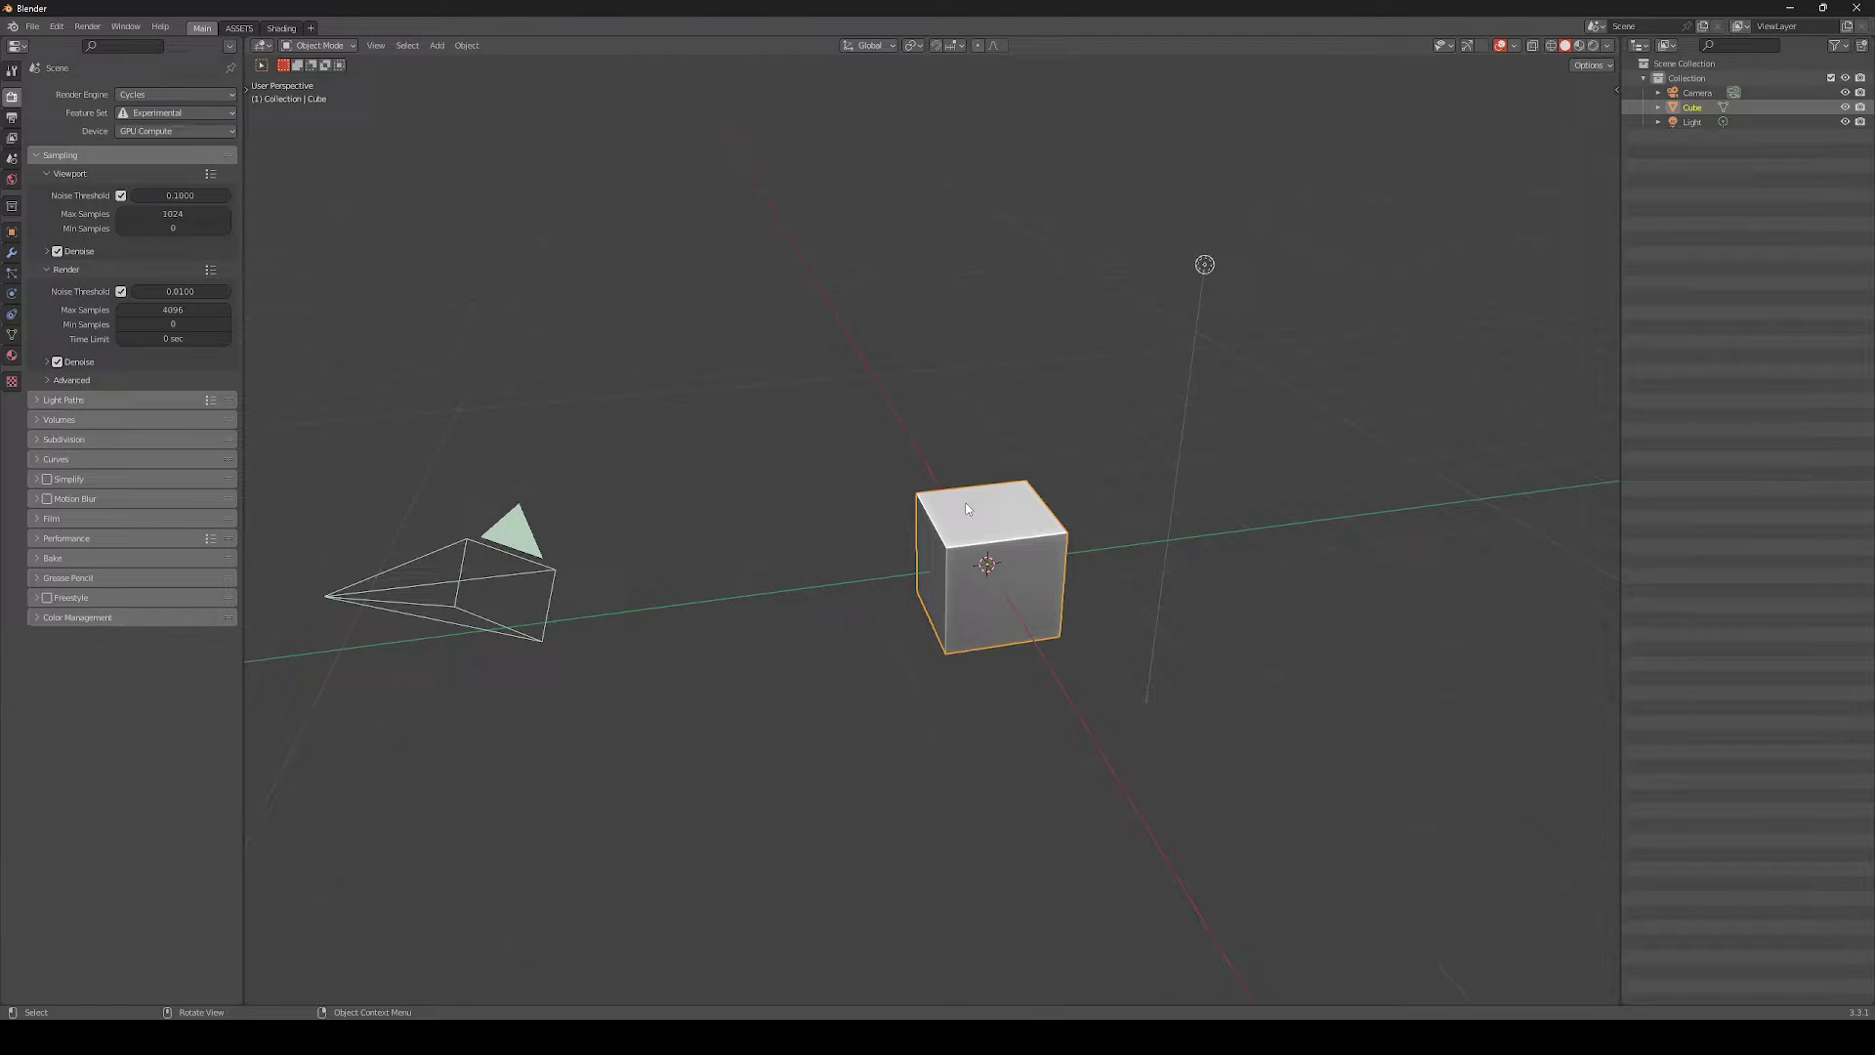
Look up the cube's origin commands among the object operations and search the commands for "orig"
{"action": "left_click", "coordinate": [464, 46]}
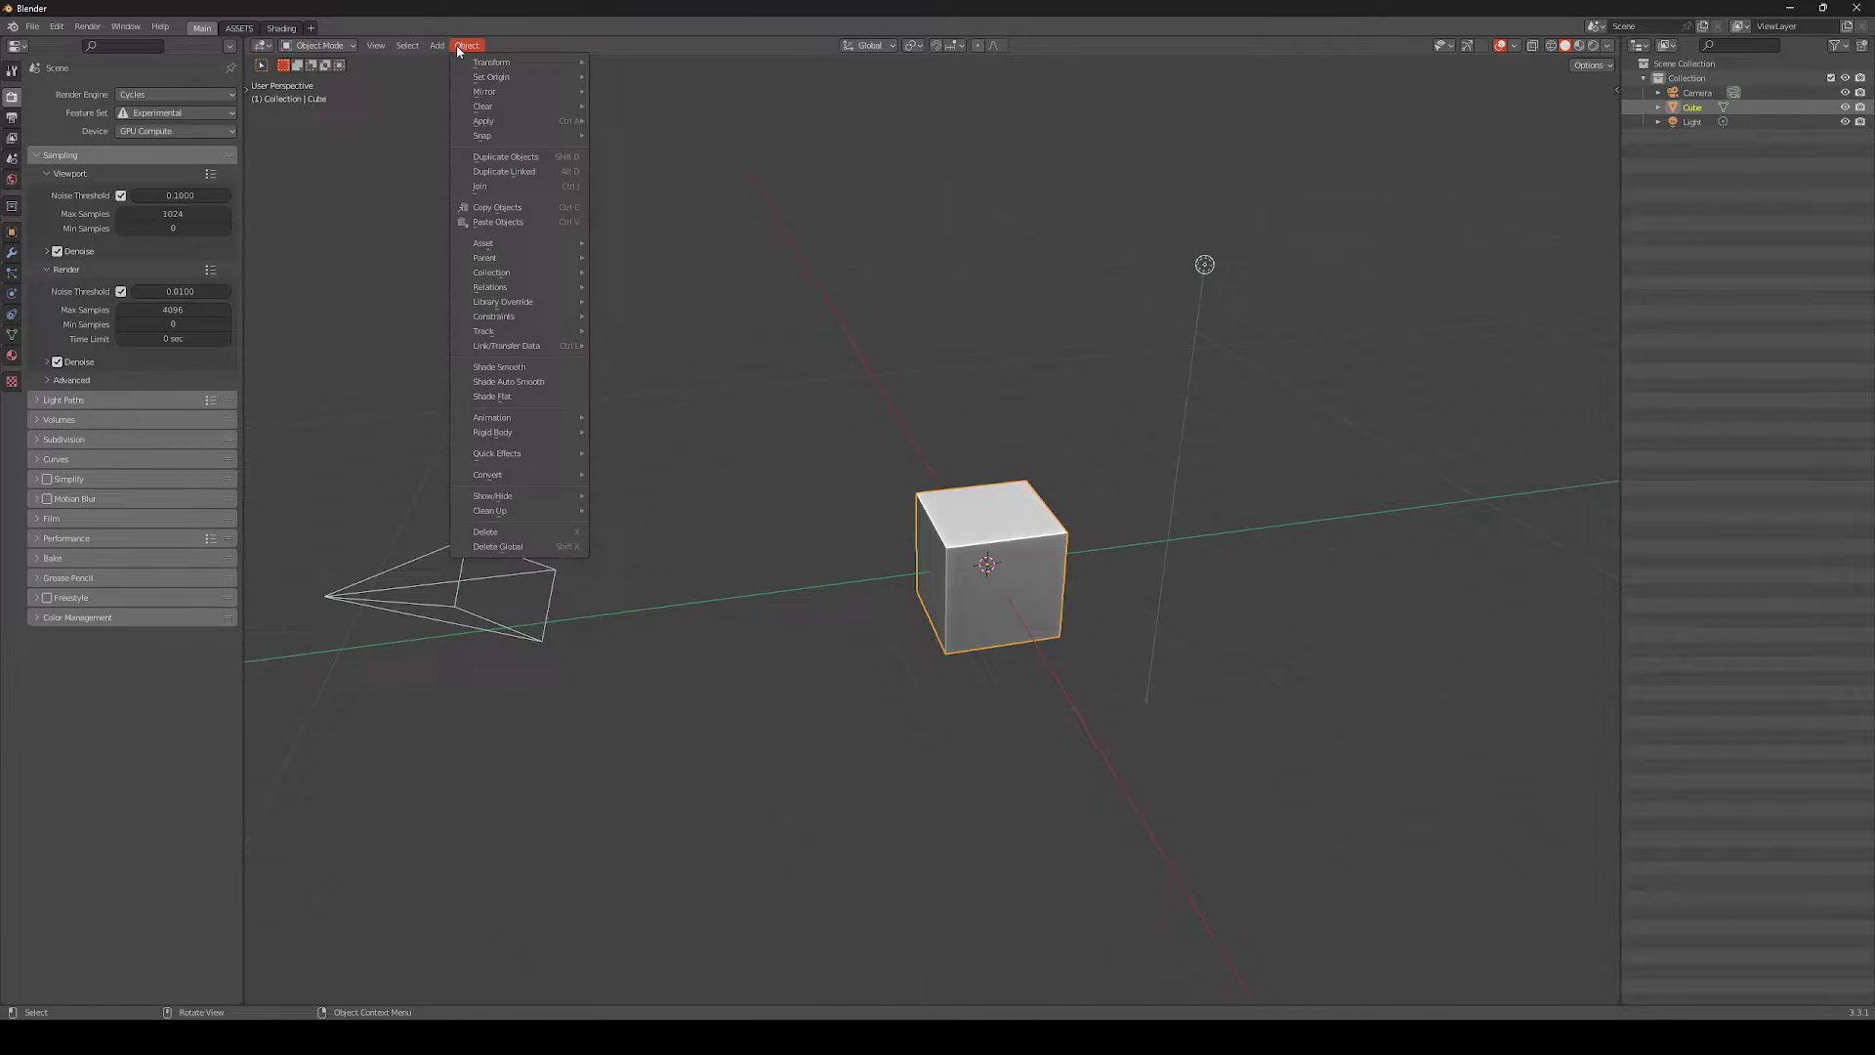
{"action": "mouse_move", "coordinate": [518, 85]}
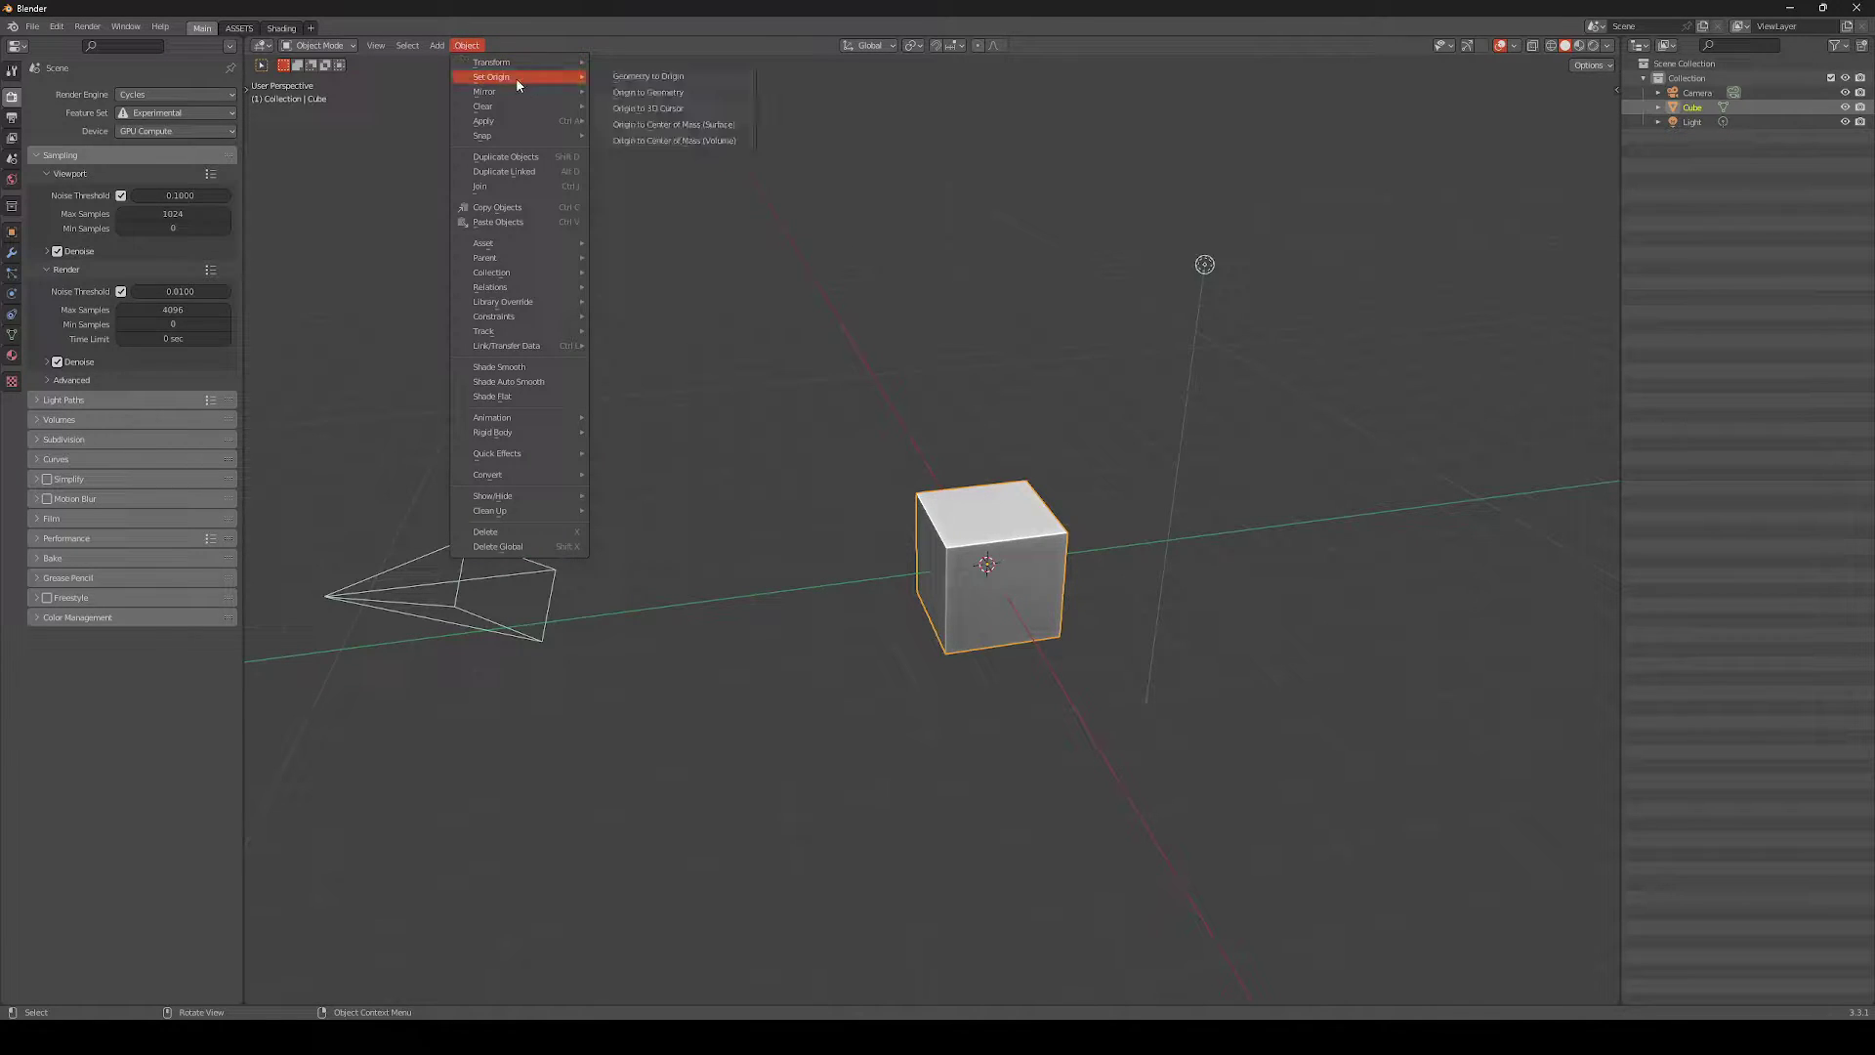
{"action": "left_click", "coordinate": [693, 108]}
{"action": "key", "text": "shift+space"}
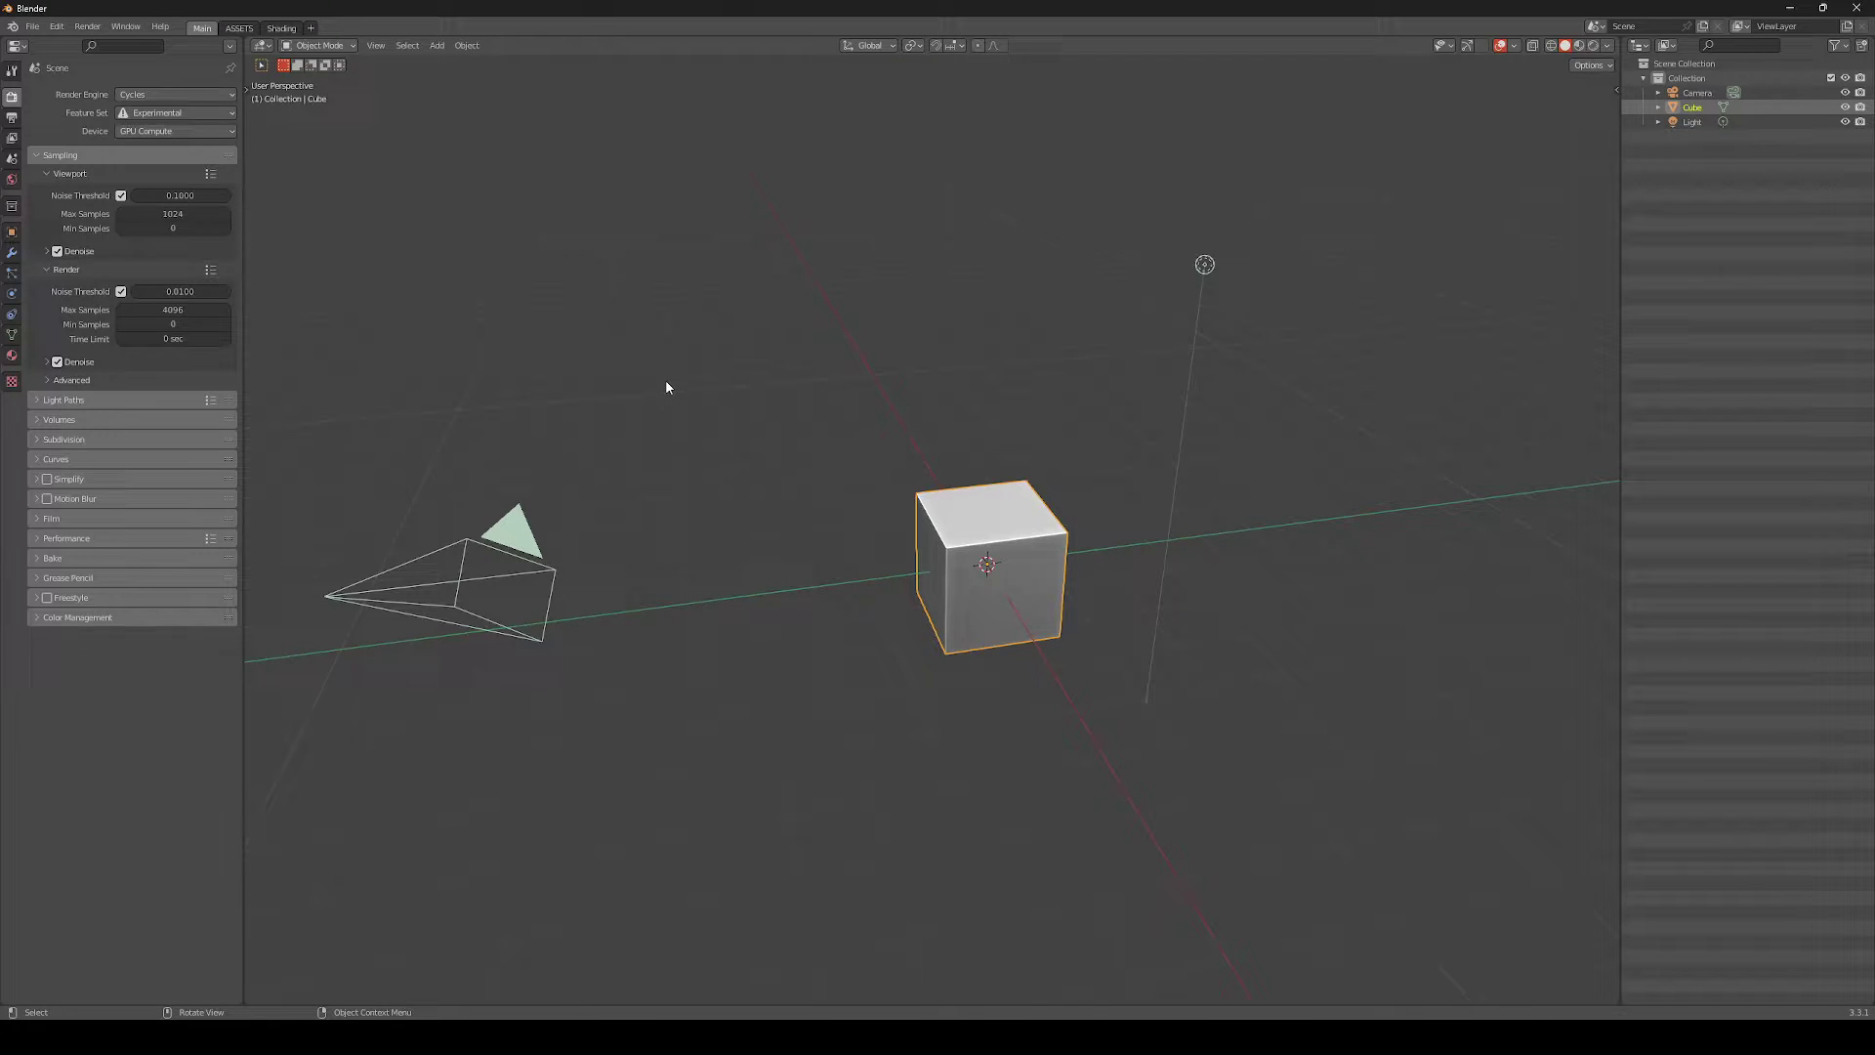
{"action": "key", "text": "F3"}
{"action": "type", "text": "orig"}
{"action": "middle_click_drag", "start_coordinate": [1143, 531], "coordinate": [969, 584]}
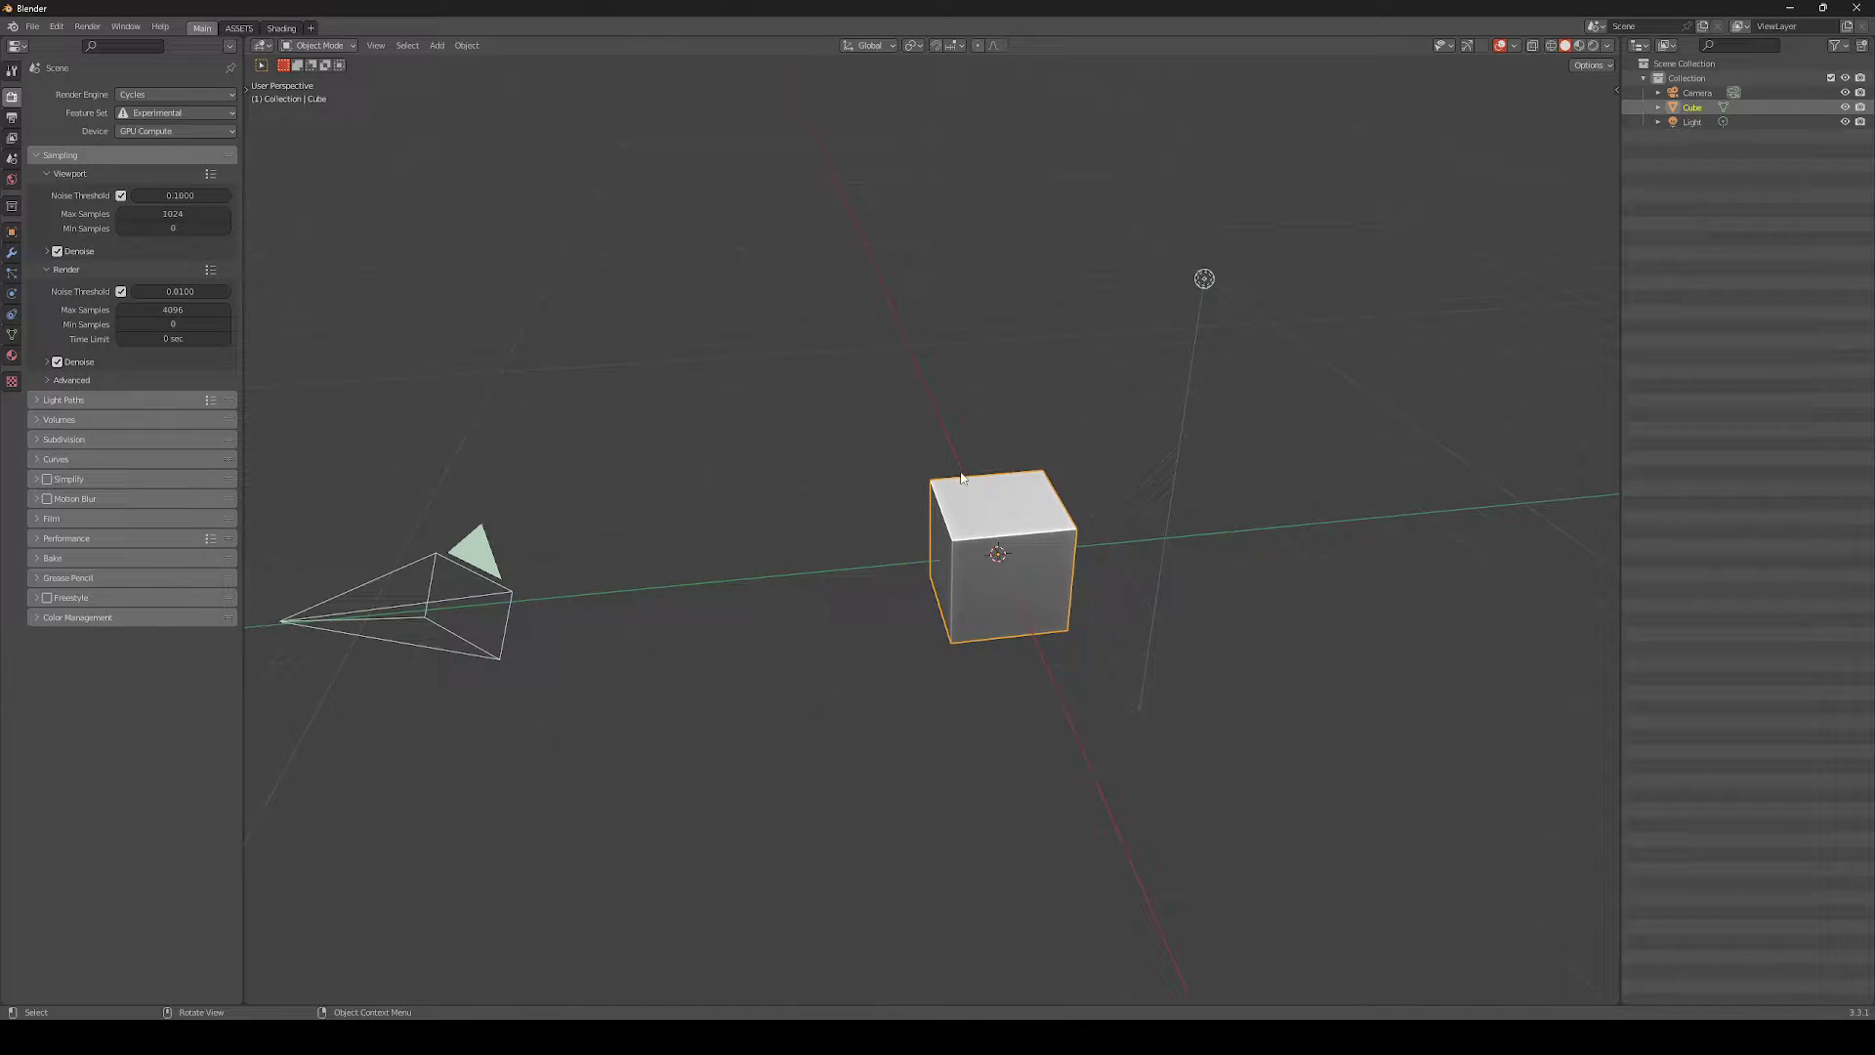
Place the 3D cursor behind the cube, add a trial mesh primitive there and delete it
{"action": "middle_click_drag", "start_coordinate": [913, 385], "coordinate": [941, 478], "text": "shift"}
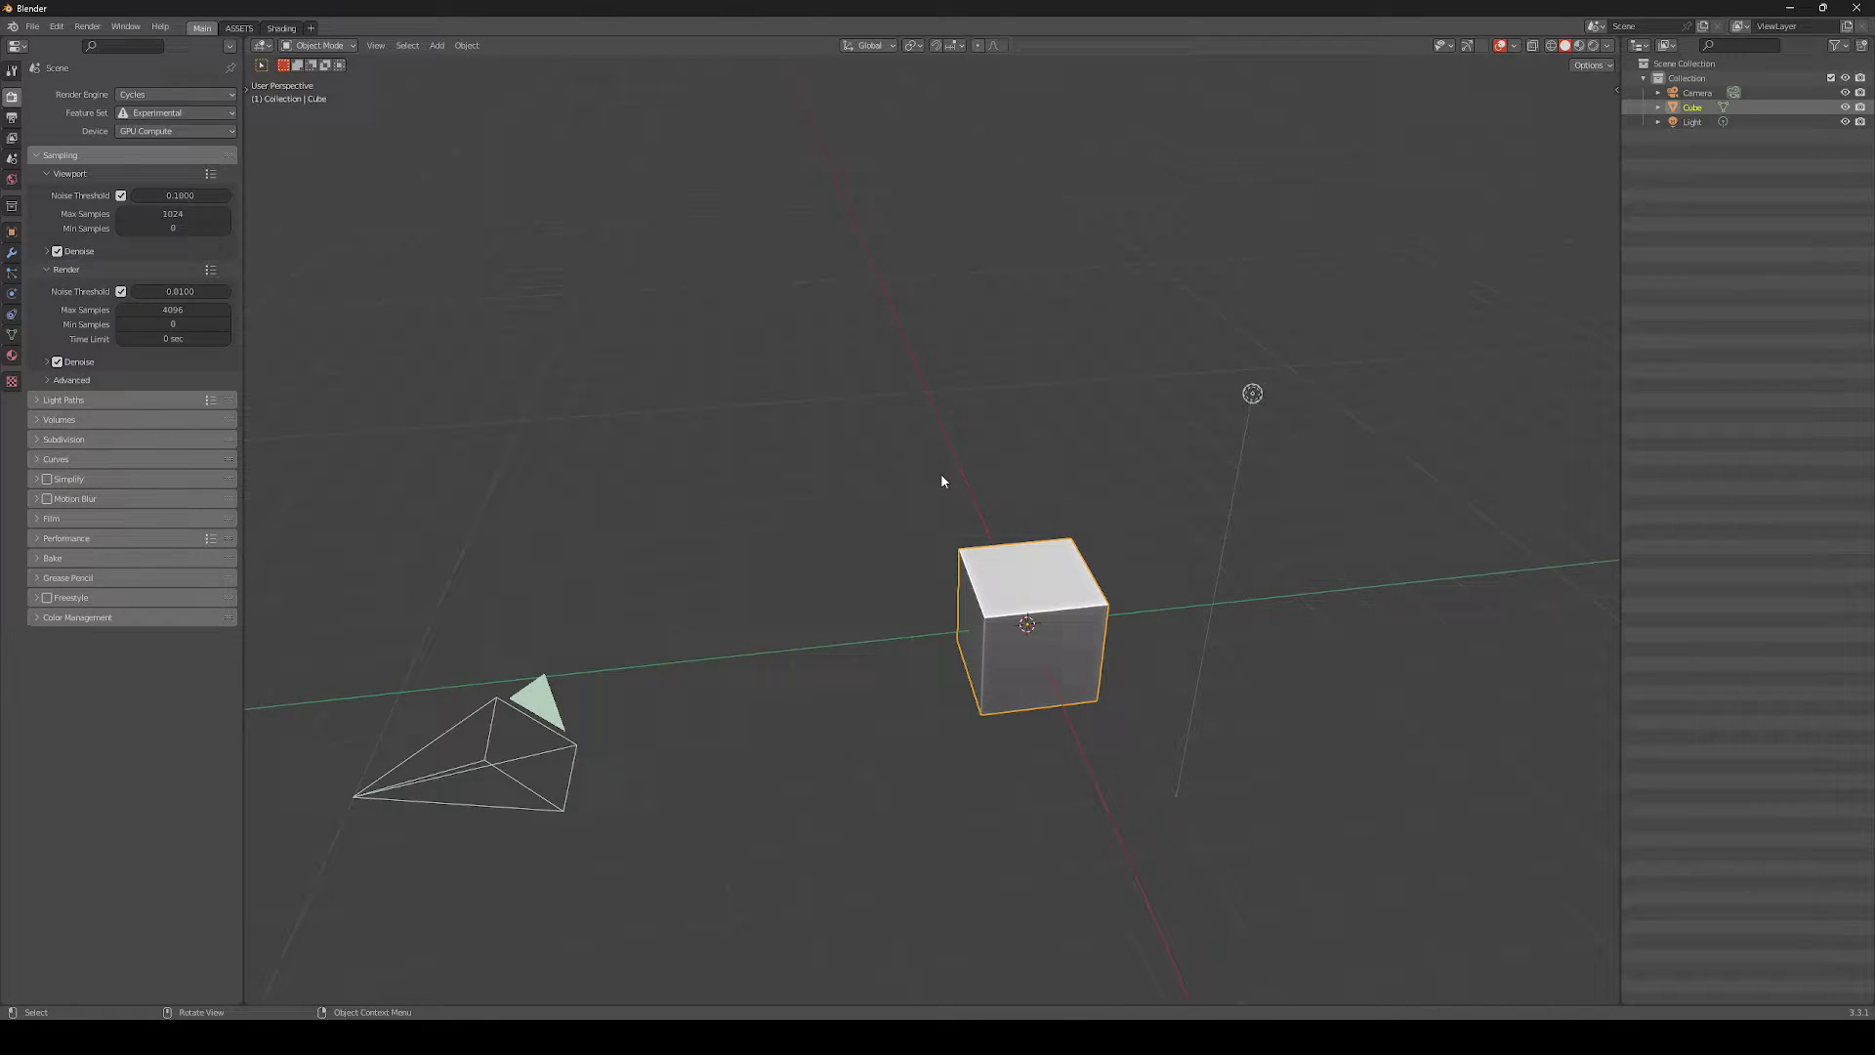
{"action": "right_click", "coordinate": [854, 393], "text": "shift"}
{"action": "key", "text": "shift+a"}
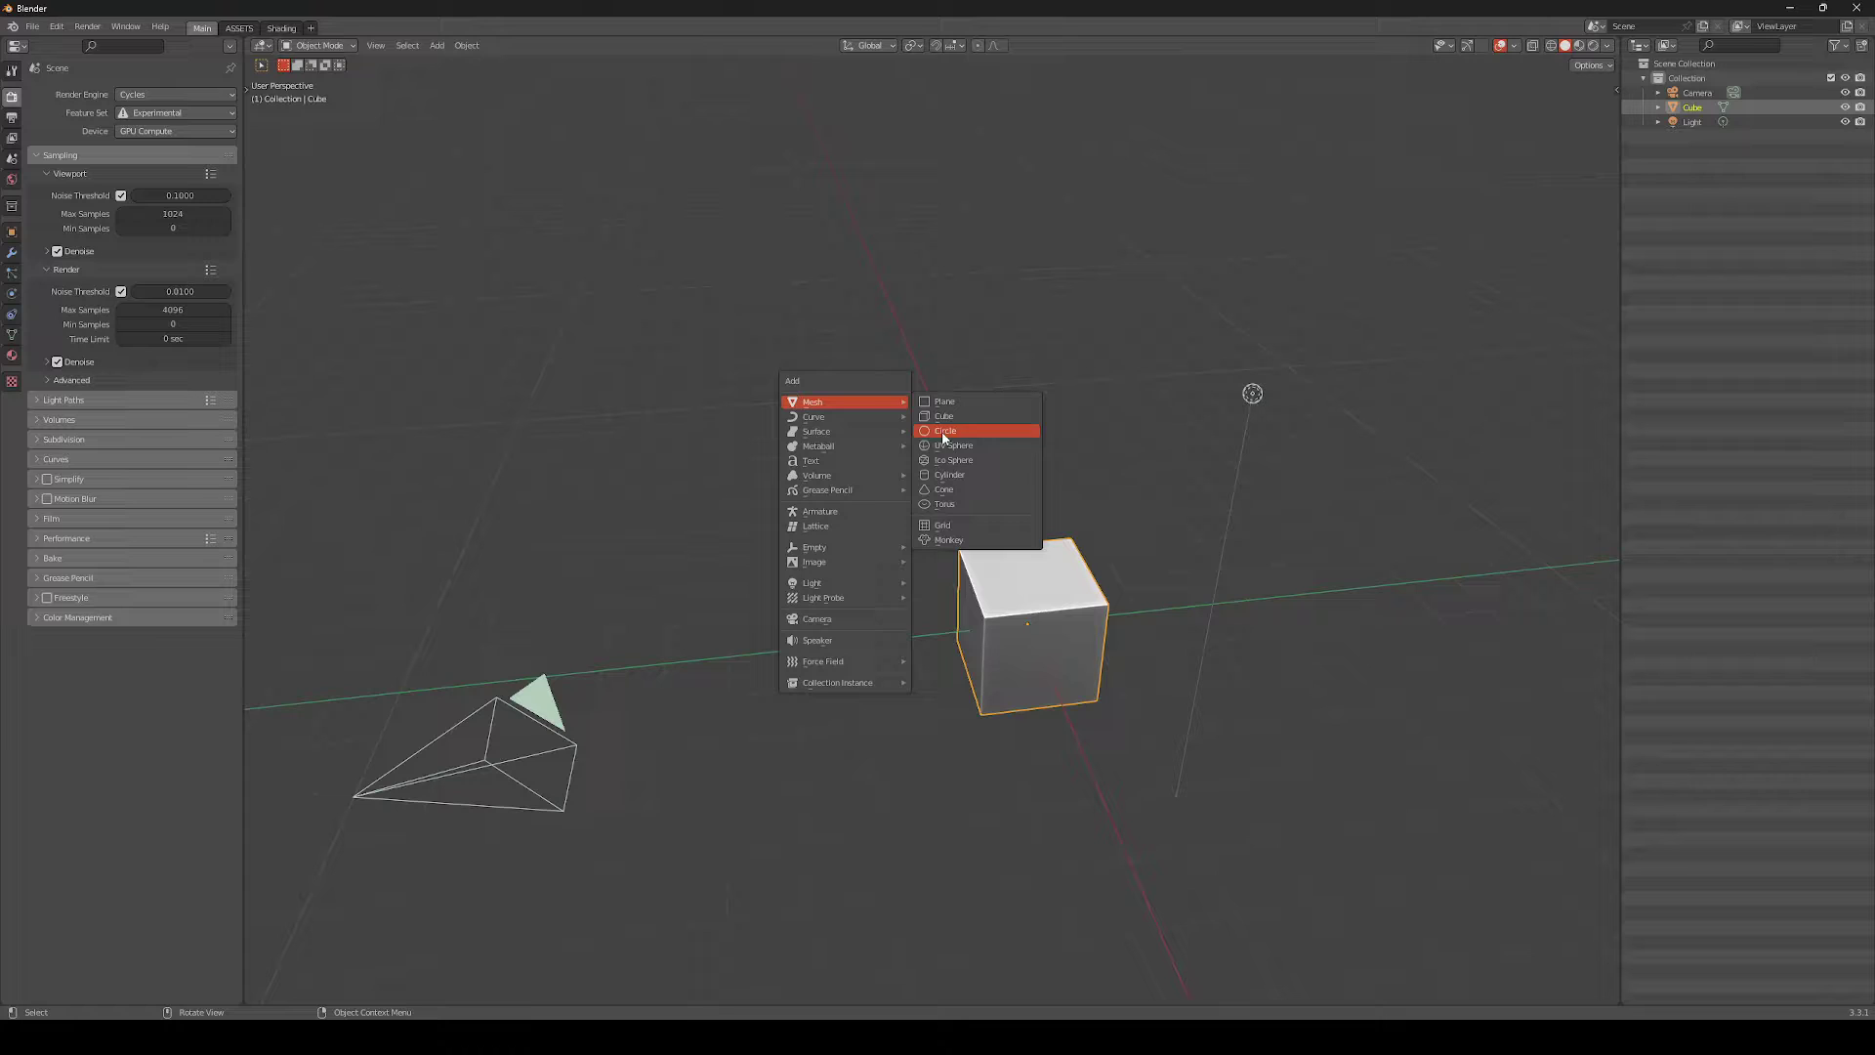
{"action": "left_click", "coordinate": [942, 442]}
{"action": "middle_click_drag", "start_coordinate": [943, 441], "coordinate": [892, 450]}
{"action": "key", "text": "x"}
{"action": "left_click", "coordinate": [850, 390]}
Add a plane at the 3D cursor behind the cube
{"action": "key", "text": "shift+a"}
{"action": "mouse_move", "coordinate": [850, 392]}
{"action": "left_click", "coordinate": [912, 385]}
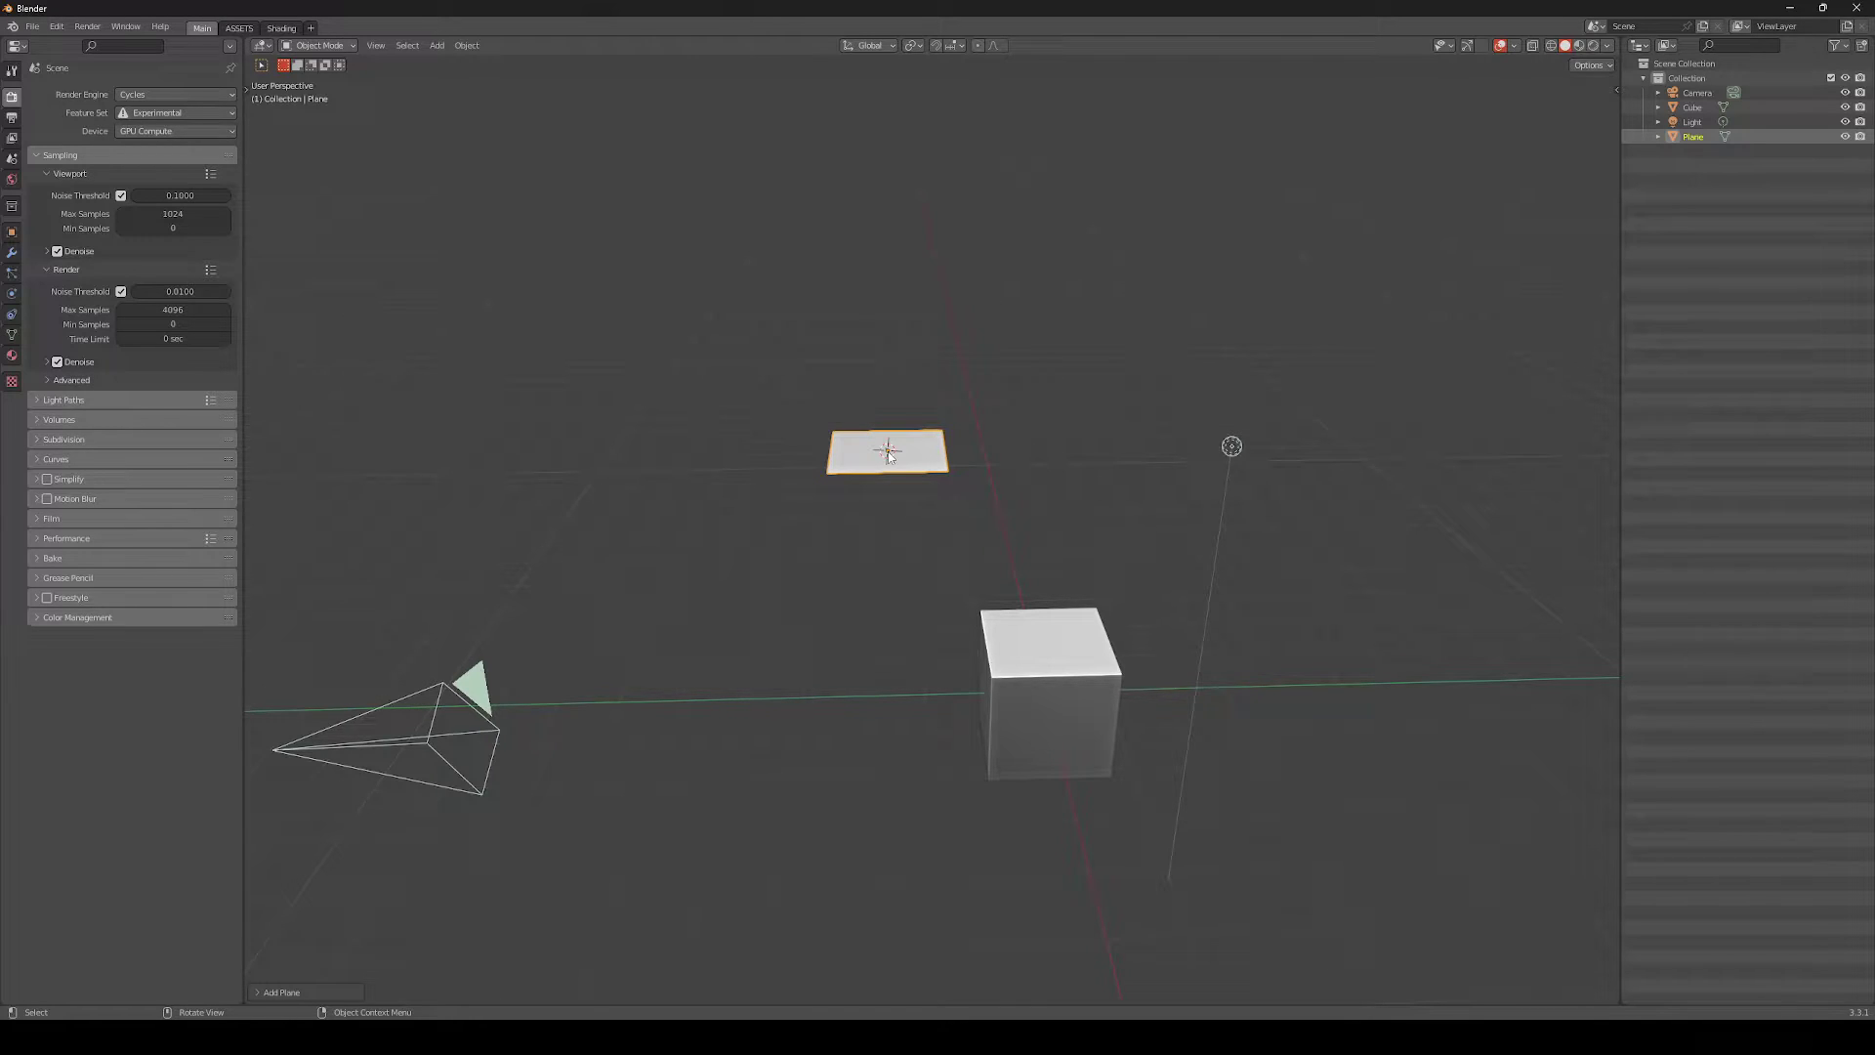
{"action": "middle_click_drag", "start_coordinate": [888, 451], "coordinate": [934, 461]}
Show the object transform values and inspect the plane's X, Y and Z location
{"action": "key", "text": "n"}
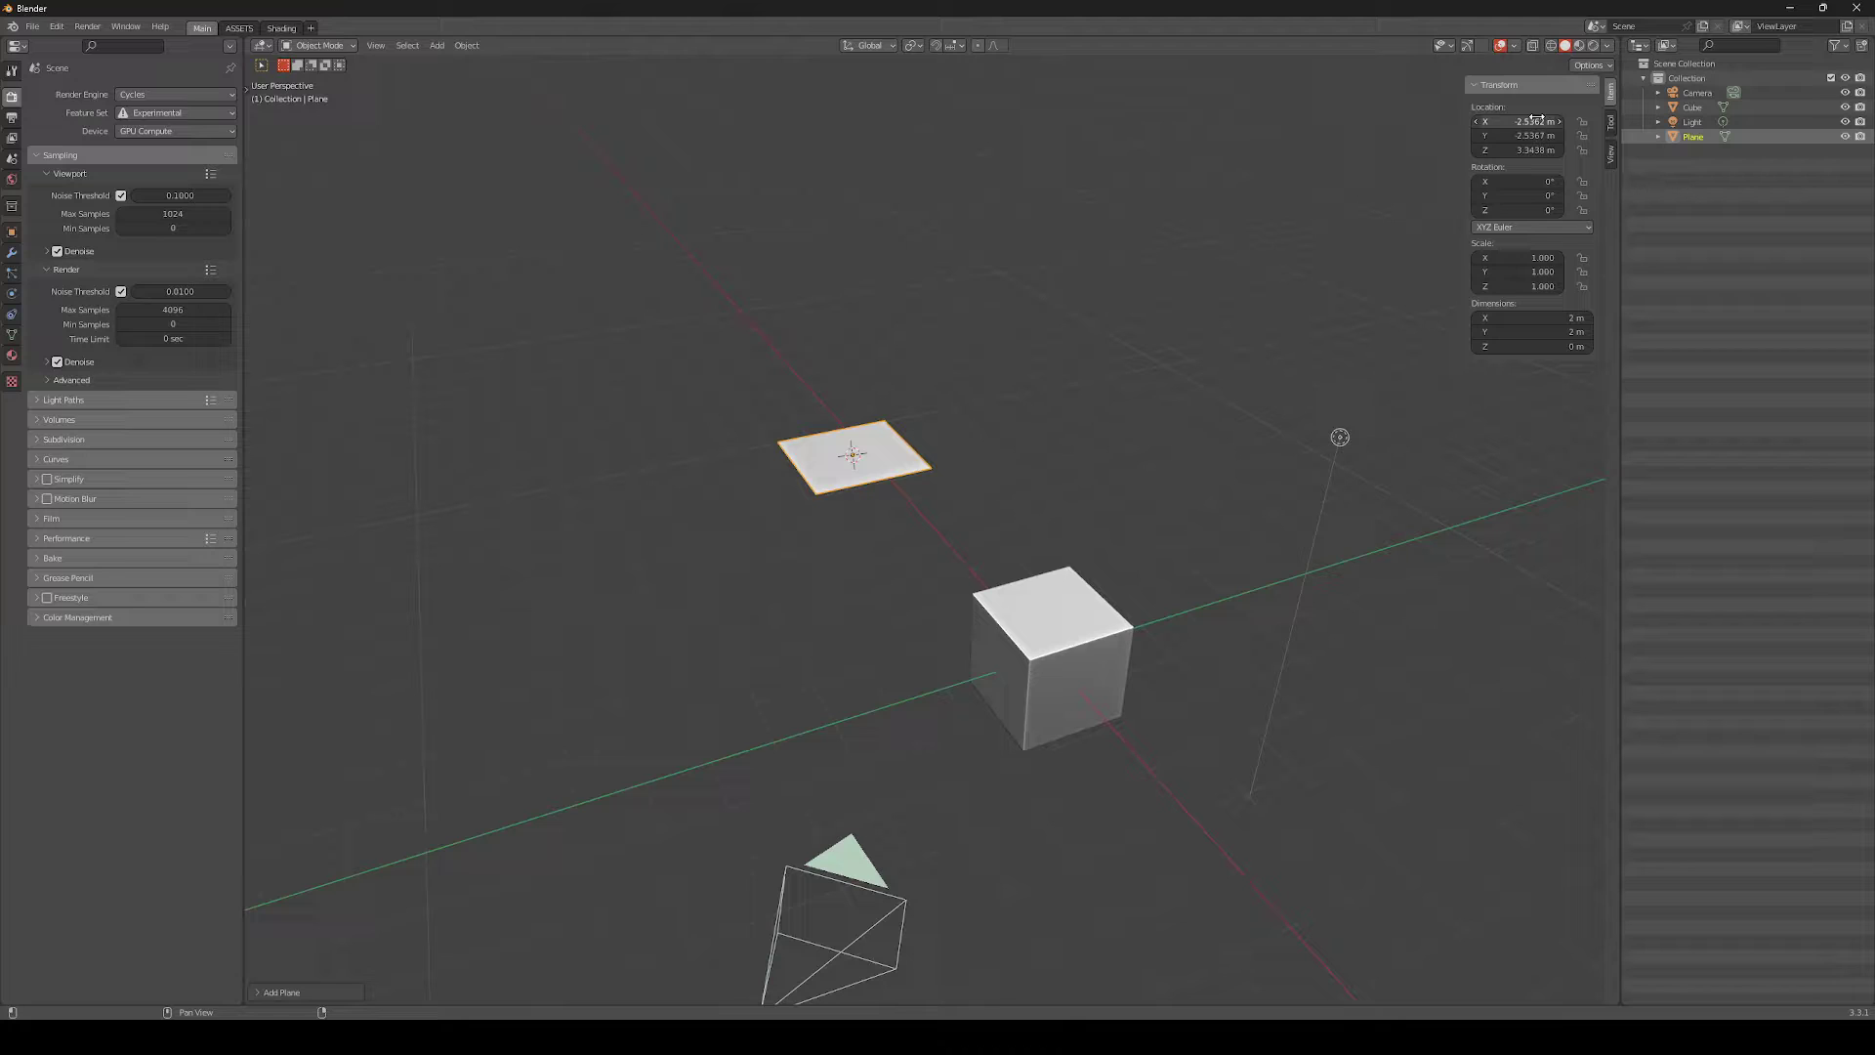
{"action": "mouse_move", "coordinate": [1532, 121]}
{"action": "left_mouse_down"}
{"action": "mouse_move", "coordinate": [1561, 122]}
{"action": "mouse_move", "coordinate": [1517, 149]}
{"action": "mouse_move", "coordinate": [1553, 150]}
{"action": "left_mouse_up"}
{"action": "right_click", "coordinate": [1531, 121]}
{"action": "right_click", "coordinate": [1529, 135]}
{"action": "right_click", "coordinate": [1529, 150]}
Place the 3D cursor above the original cube and replace the plane with a new cube at the cursor
{"action": "right_click", "coordinate": [1038, 266], "text": "shift"}
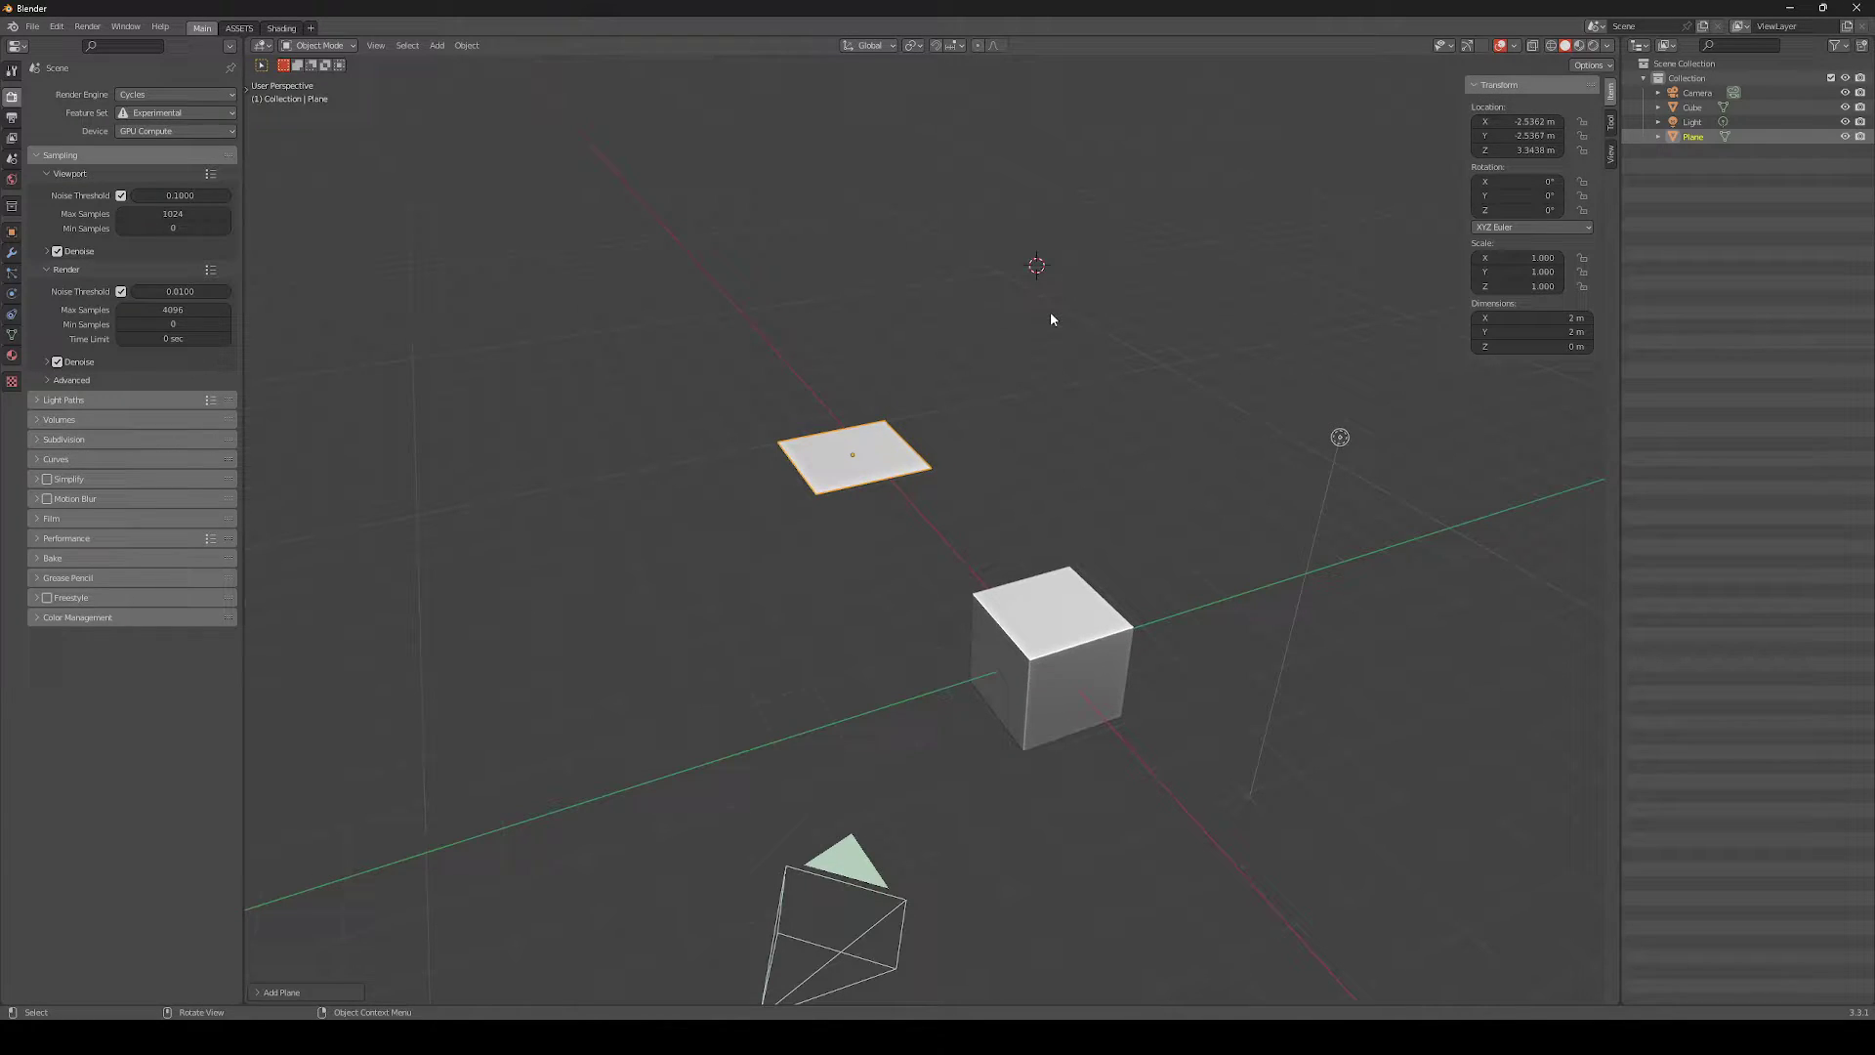
{"action": "key", "text": "Delete"}
{"action": "key", "text": "shift+a"}
{"action": "mouse_move", "coordinate": [1051, 313]}
{"action": "left_click", "coordinate": [1121, 329]}
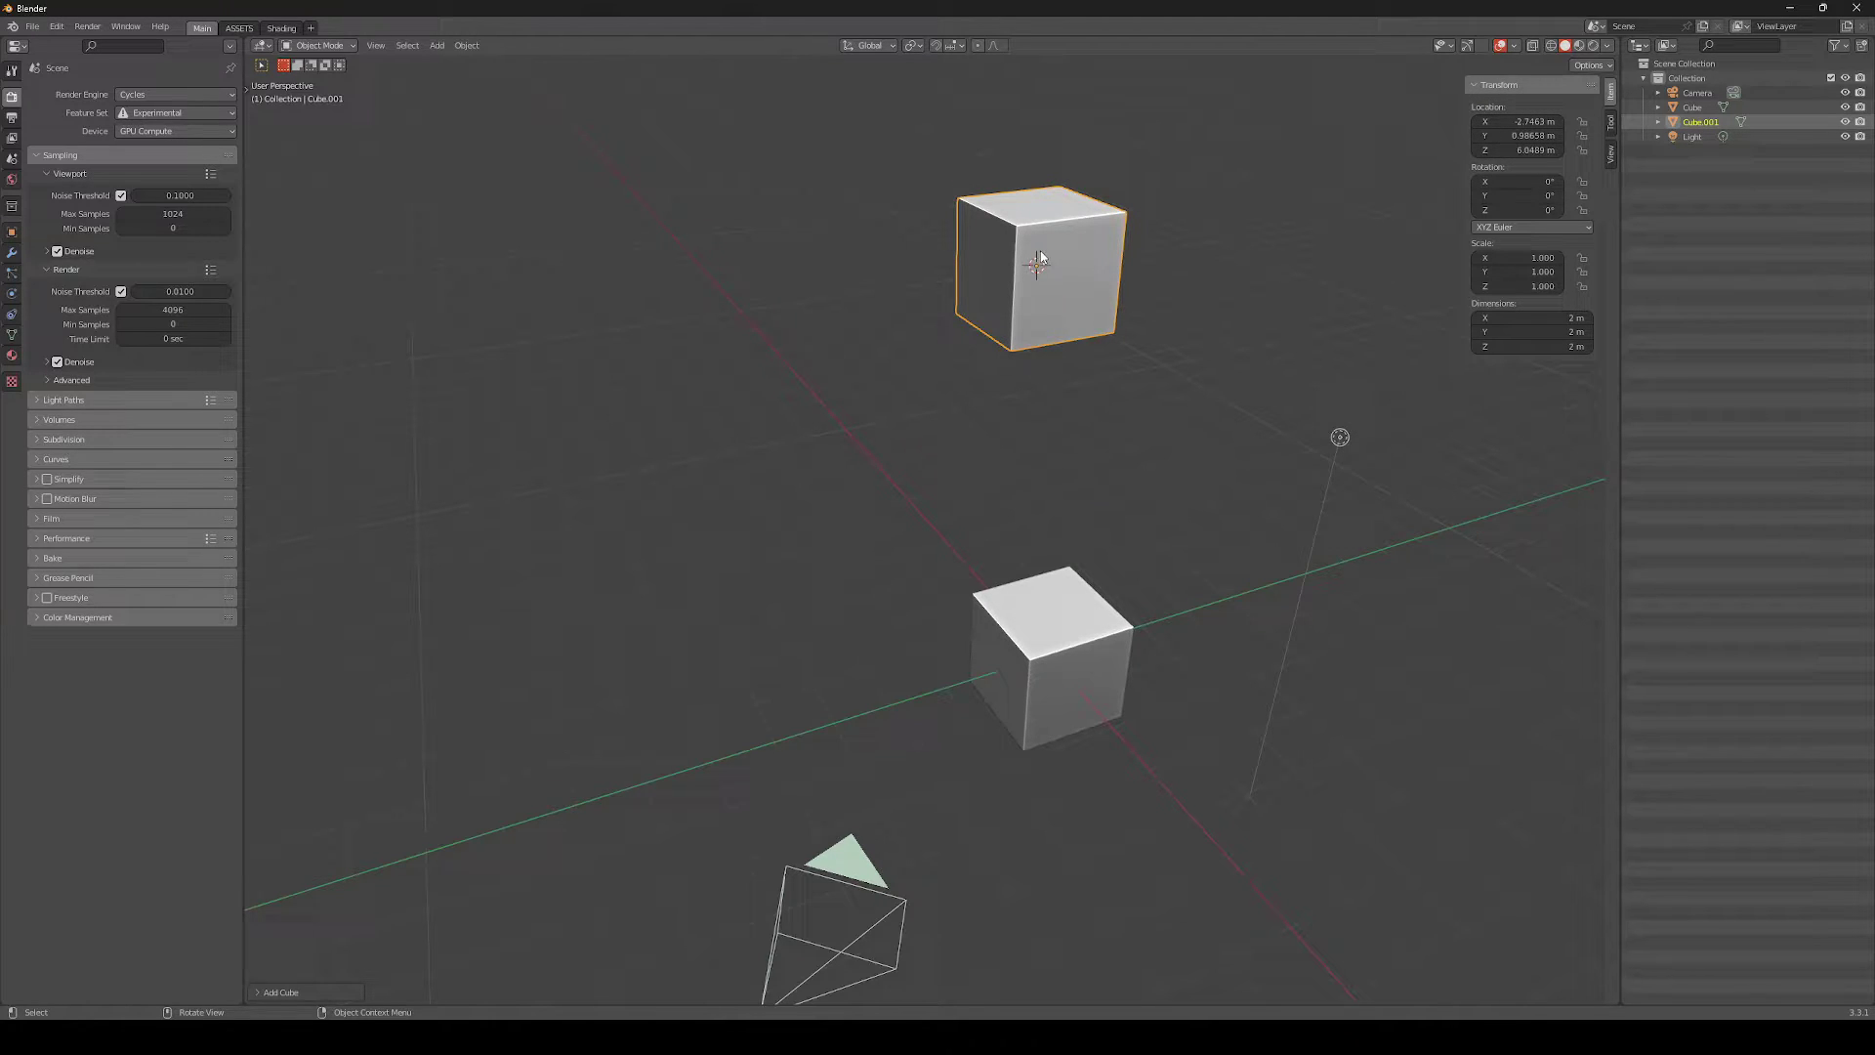
{"action": "middle_click_drag", "start_coordinate": [1041, 250], "coordinate": [1061, 369]}
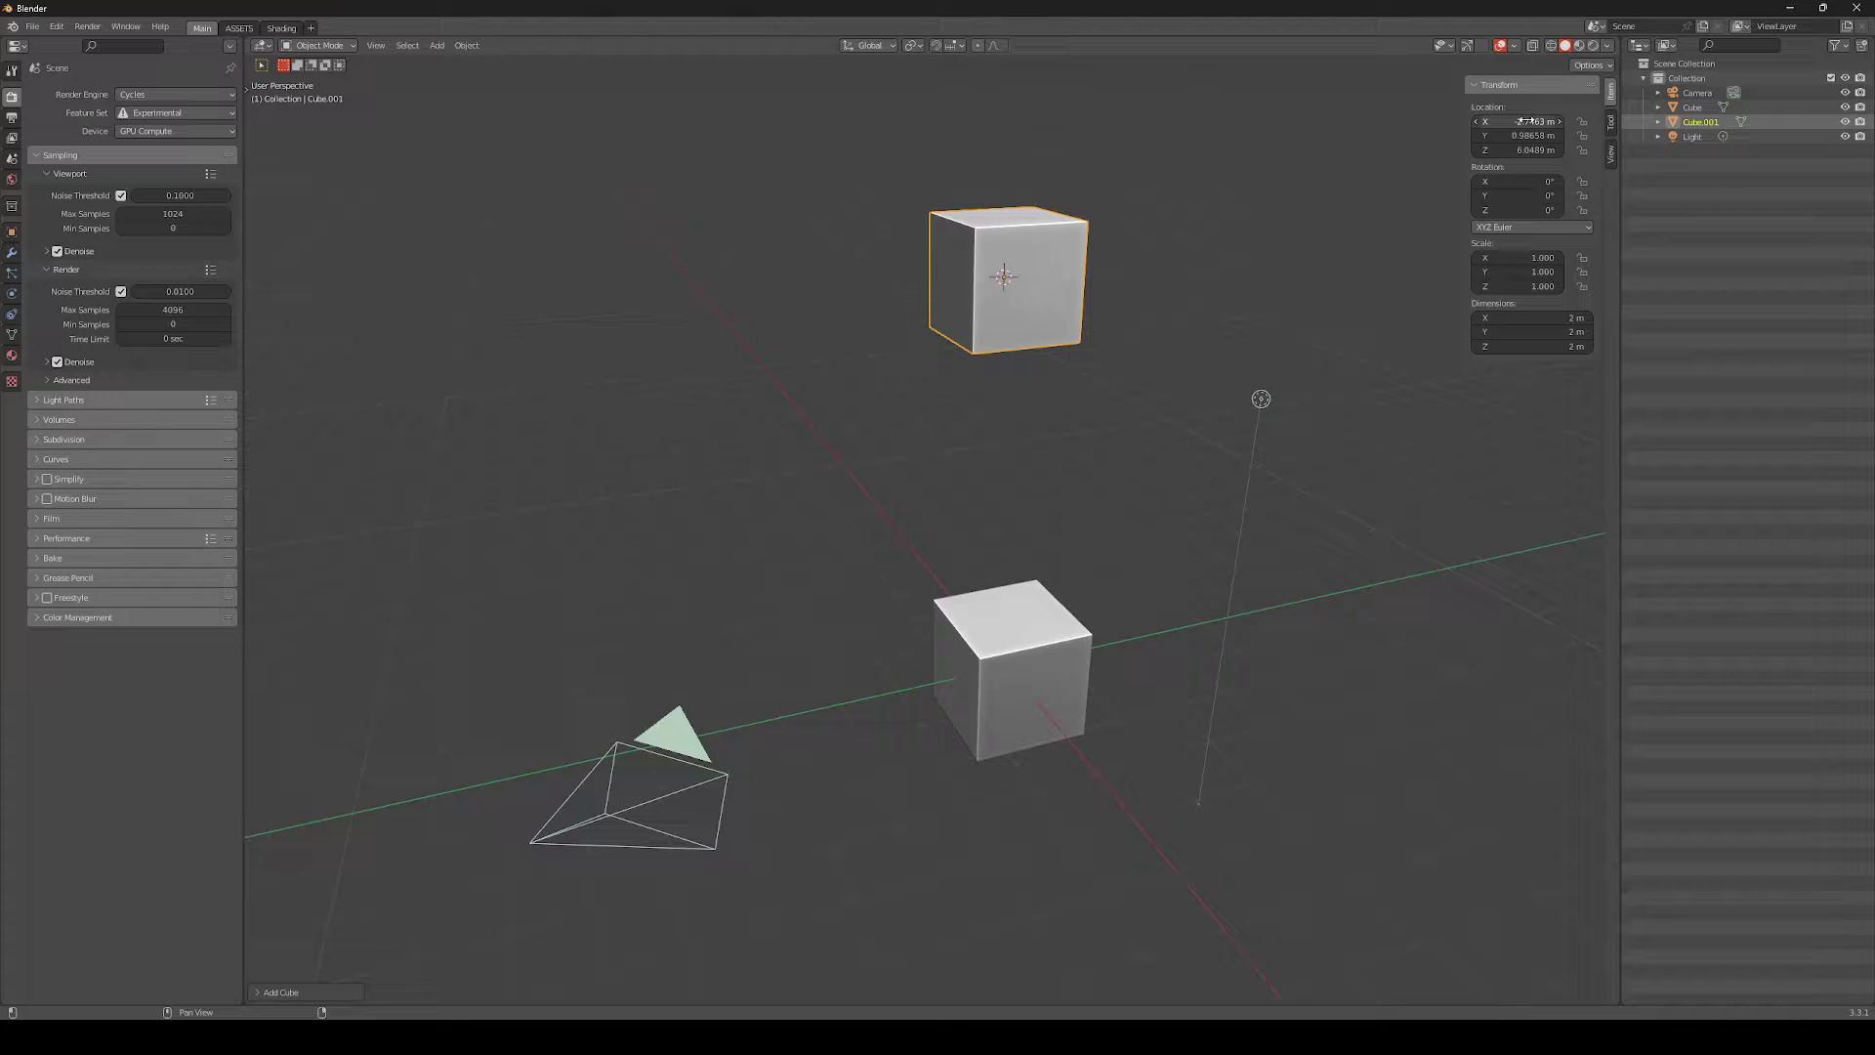
Set the new cube's X, Y and Z location to 0
{"action": "left_click", "coordinate": [1526, 120]}
{"action": "type", "text": "0"}
{"action": "key", "text": "Return"}
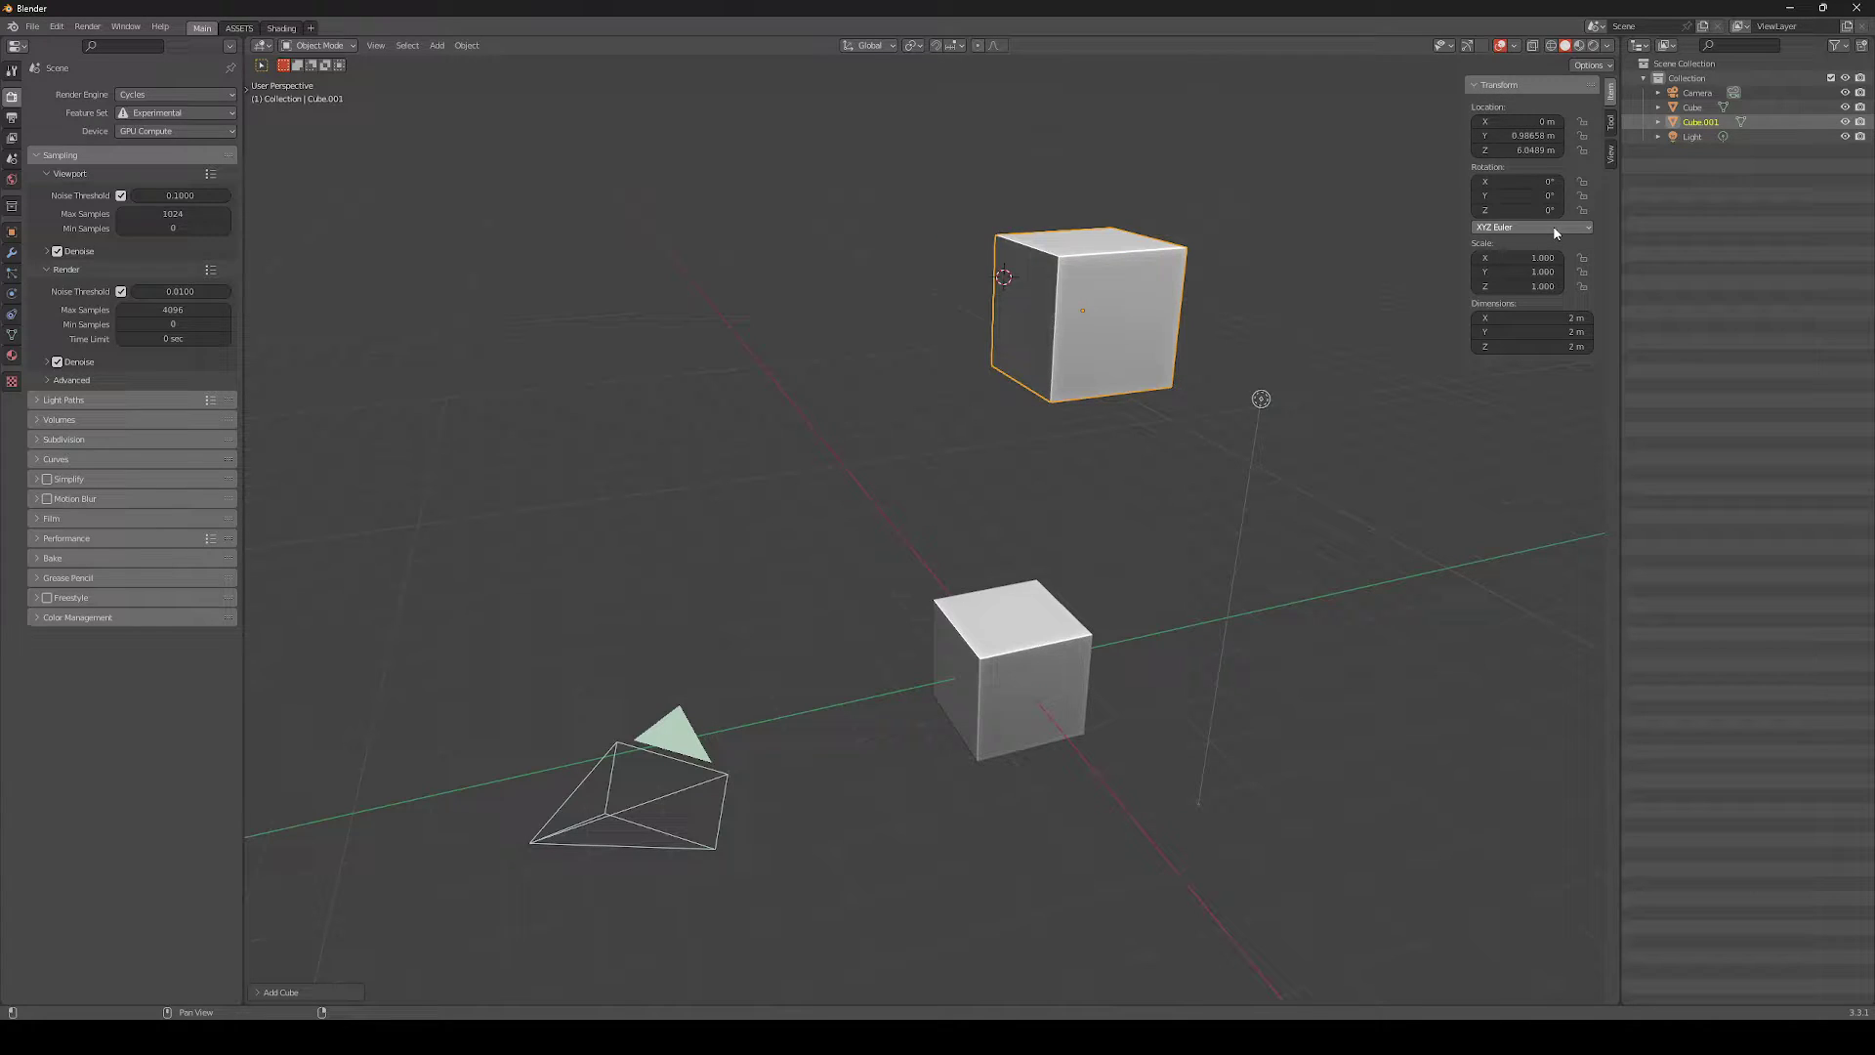
{"action": "left_click", "coordinate": [1526, 136]}
{"action": "type", "text": "0"}
{"action": "key", "text": "Tab"}
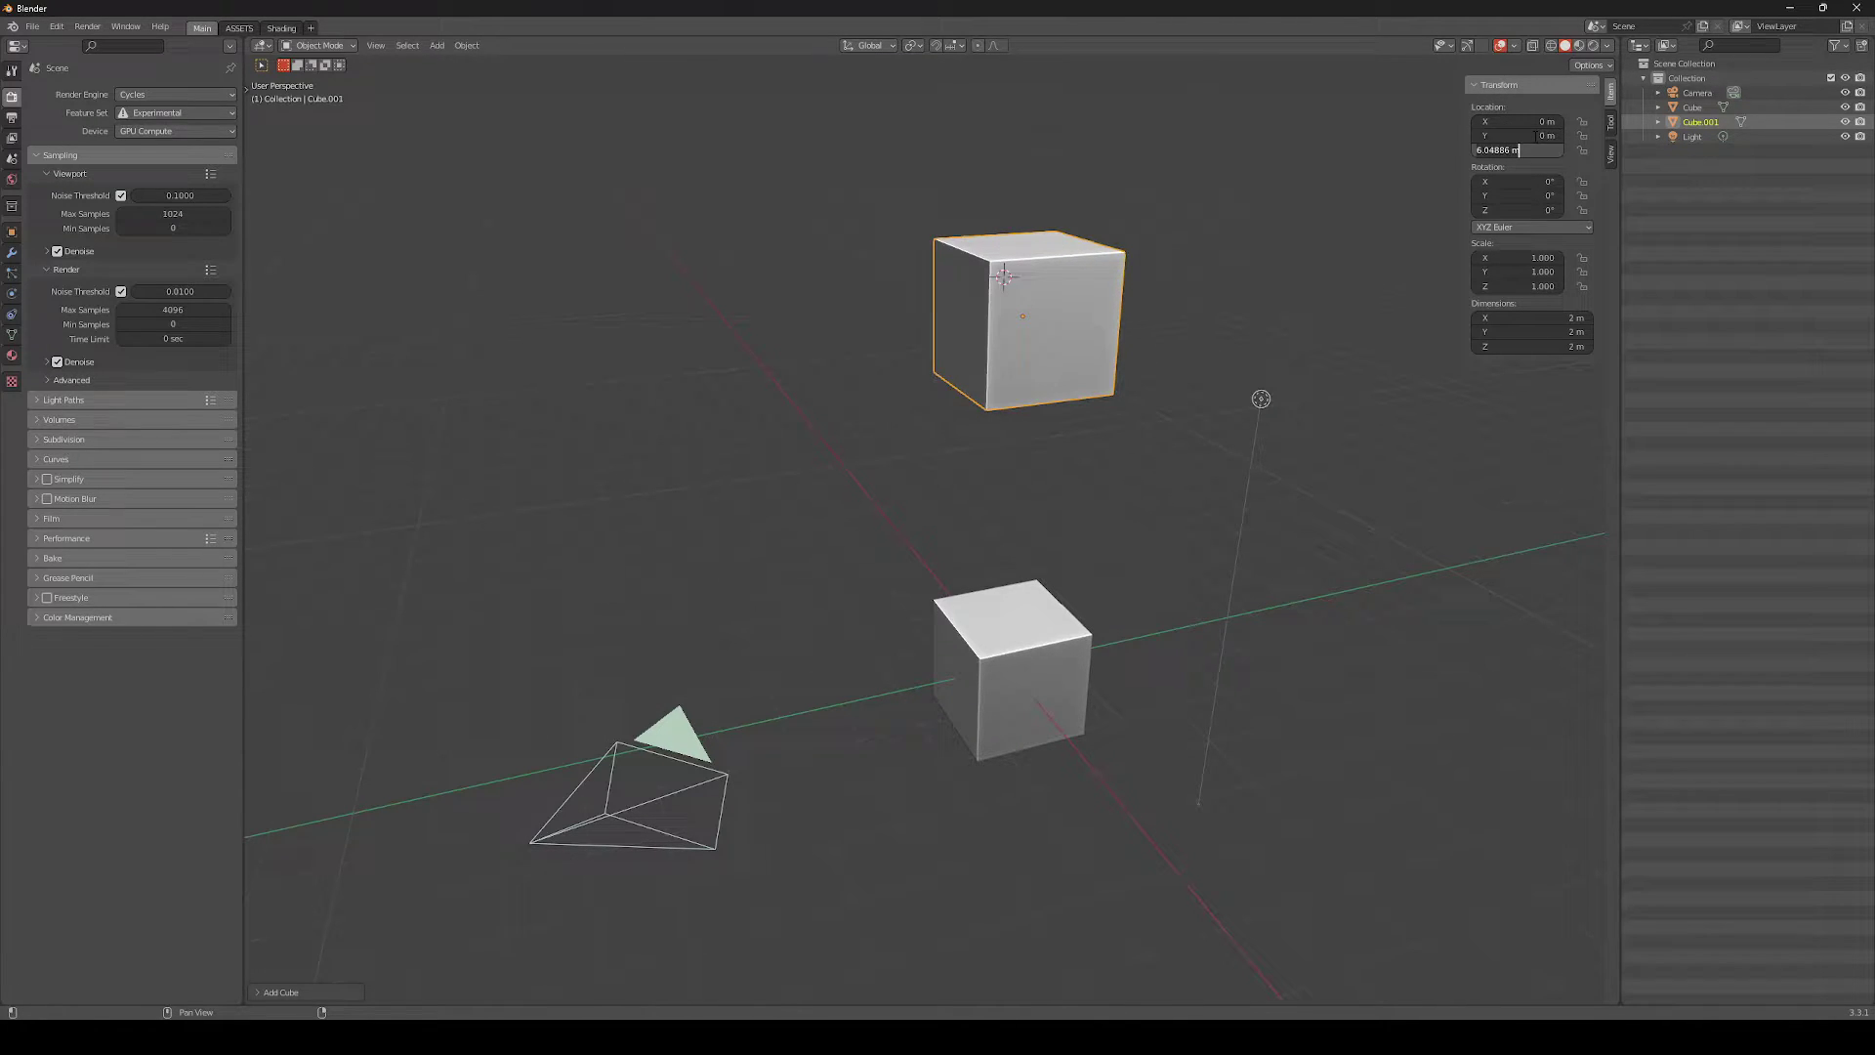
{"action": "type", "text": "0"}
{"action": "key", "text": "Return"}
Try a free move on the new cube, cancel it and delete that cube
{"action": "key", "text": "g"}
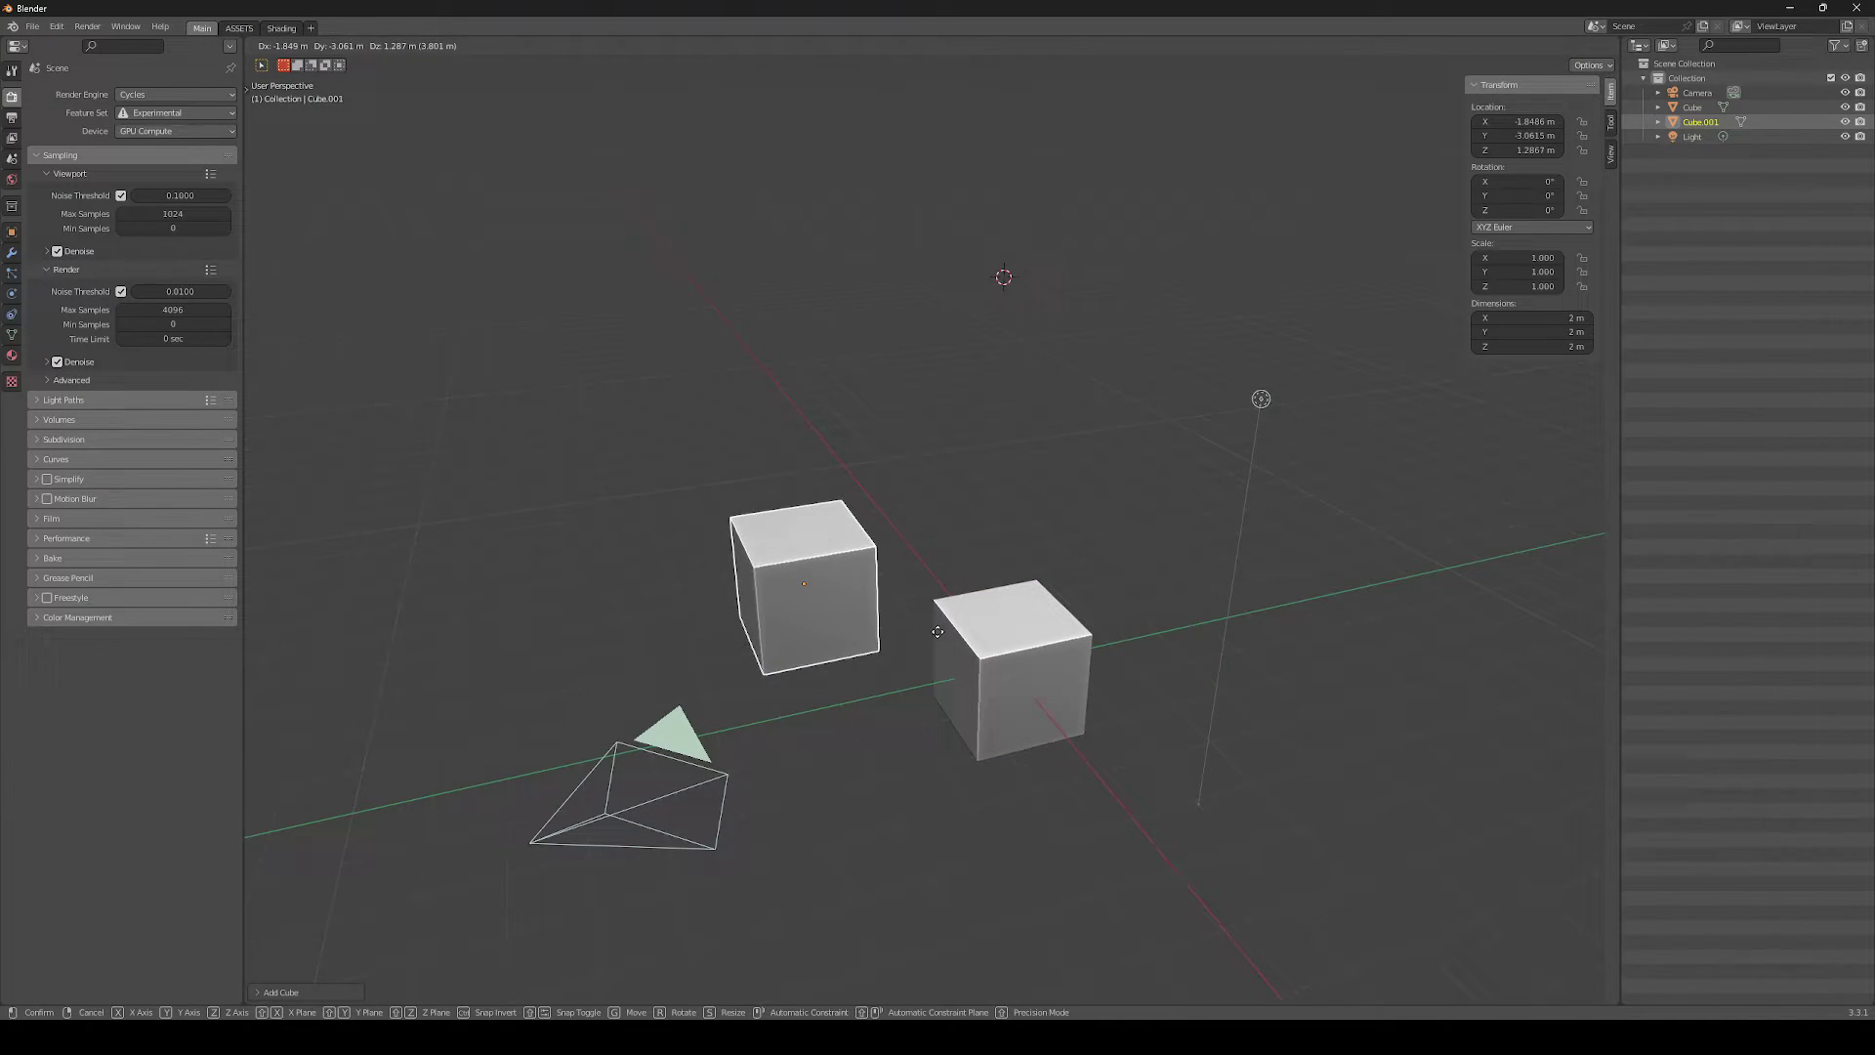
{"action": "right_click", "coordinate": [962, 652]}
{"action": "key", "text": "x"}
{"action": "left_click", "coordinate": [1030, 650]}
Duplicate the original cube in place and delete the duplicate
{"action": "left_click", "coordinate": [1012, 698]}
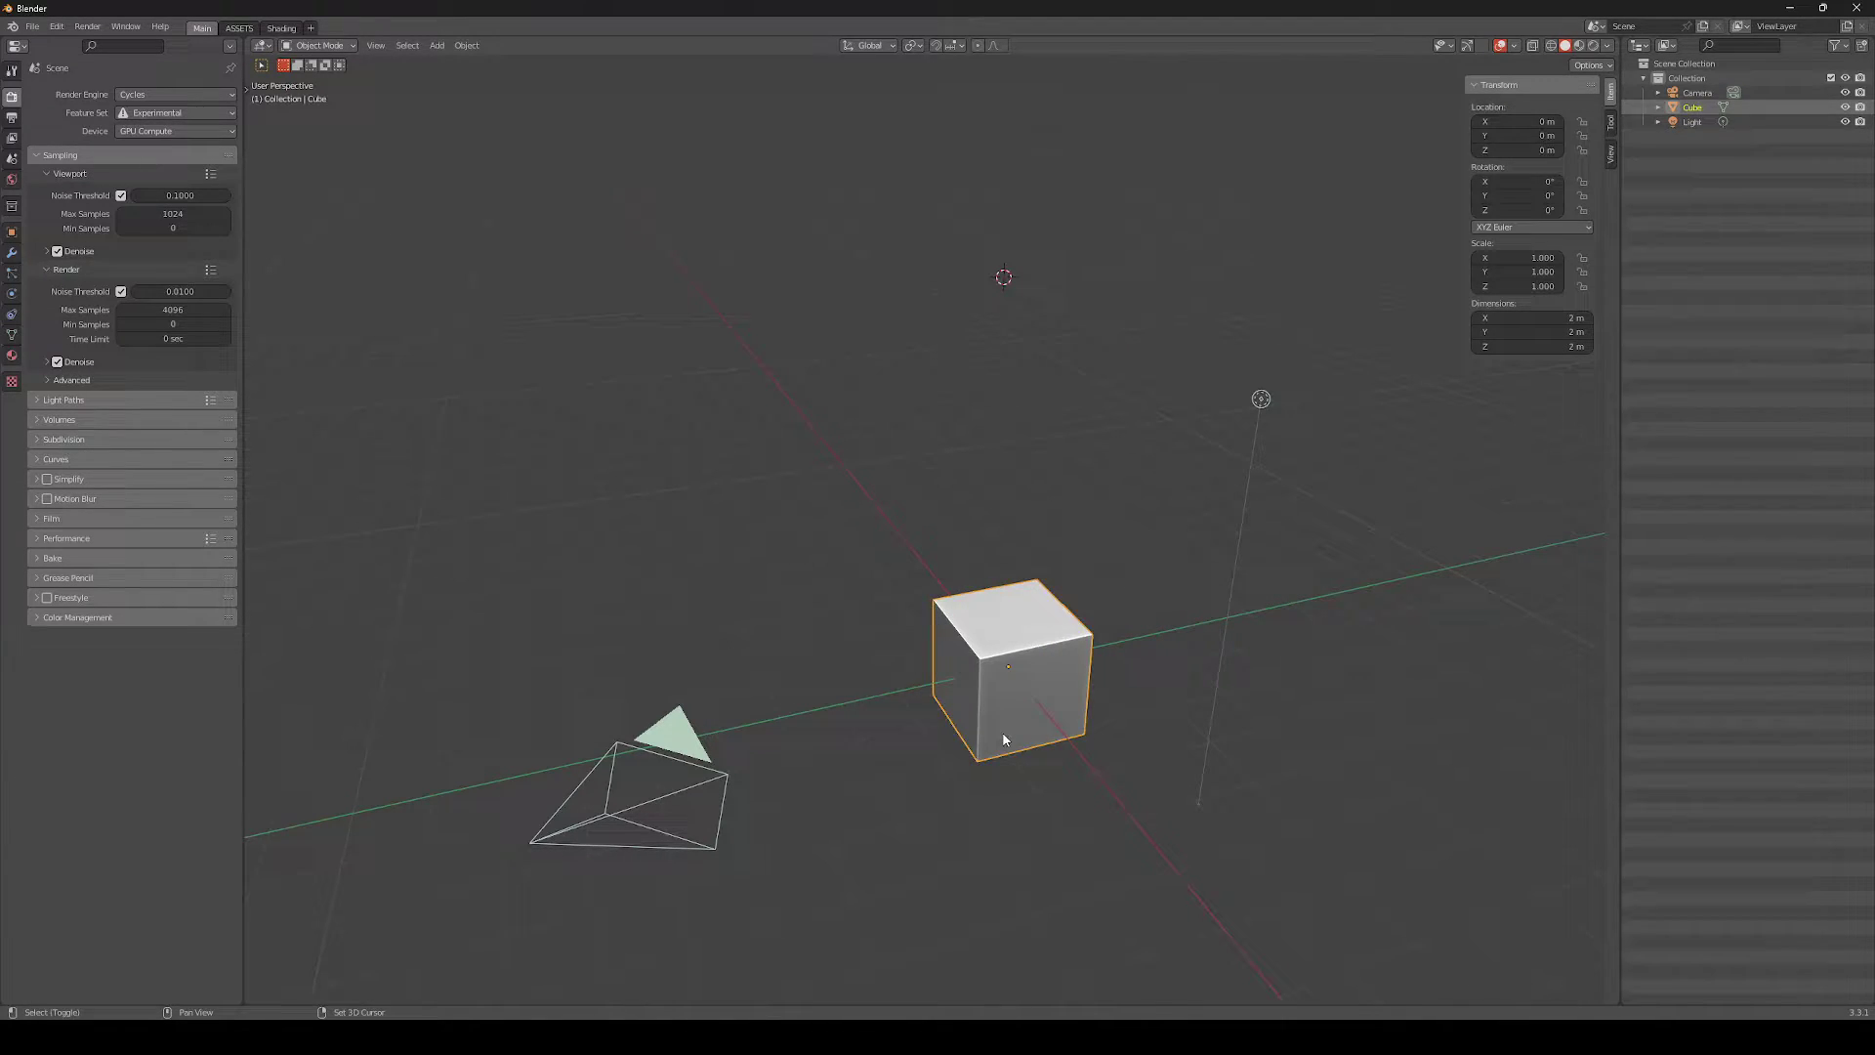
{"action": "key", "text": "shift+d"}
{"action": "key", "text": "Escape"}
{"action": "key", "text": "x"}
{"action": "key", "text": "Return"}
Add a new cube at the 3D cursor and delete the original cube at the world origin
{"action": "key", "text": "shift+a"}
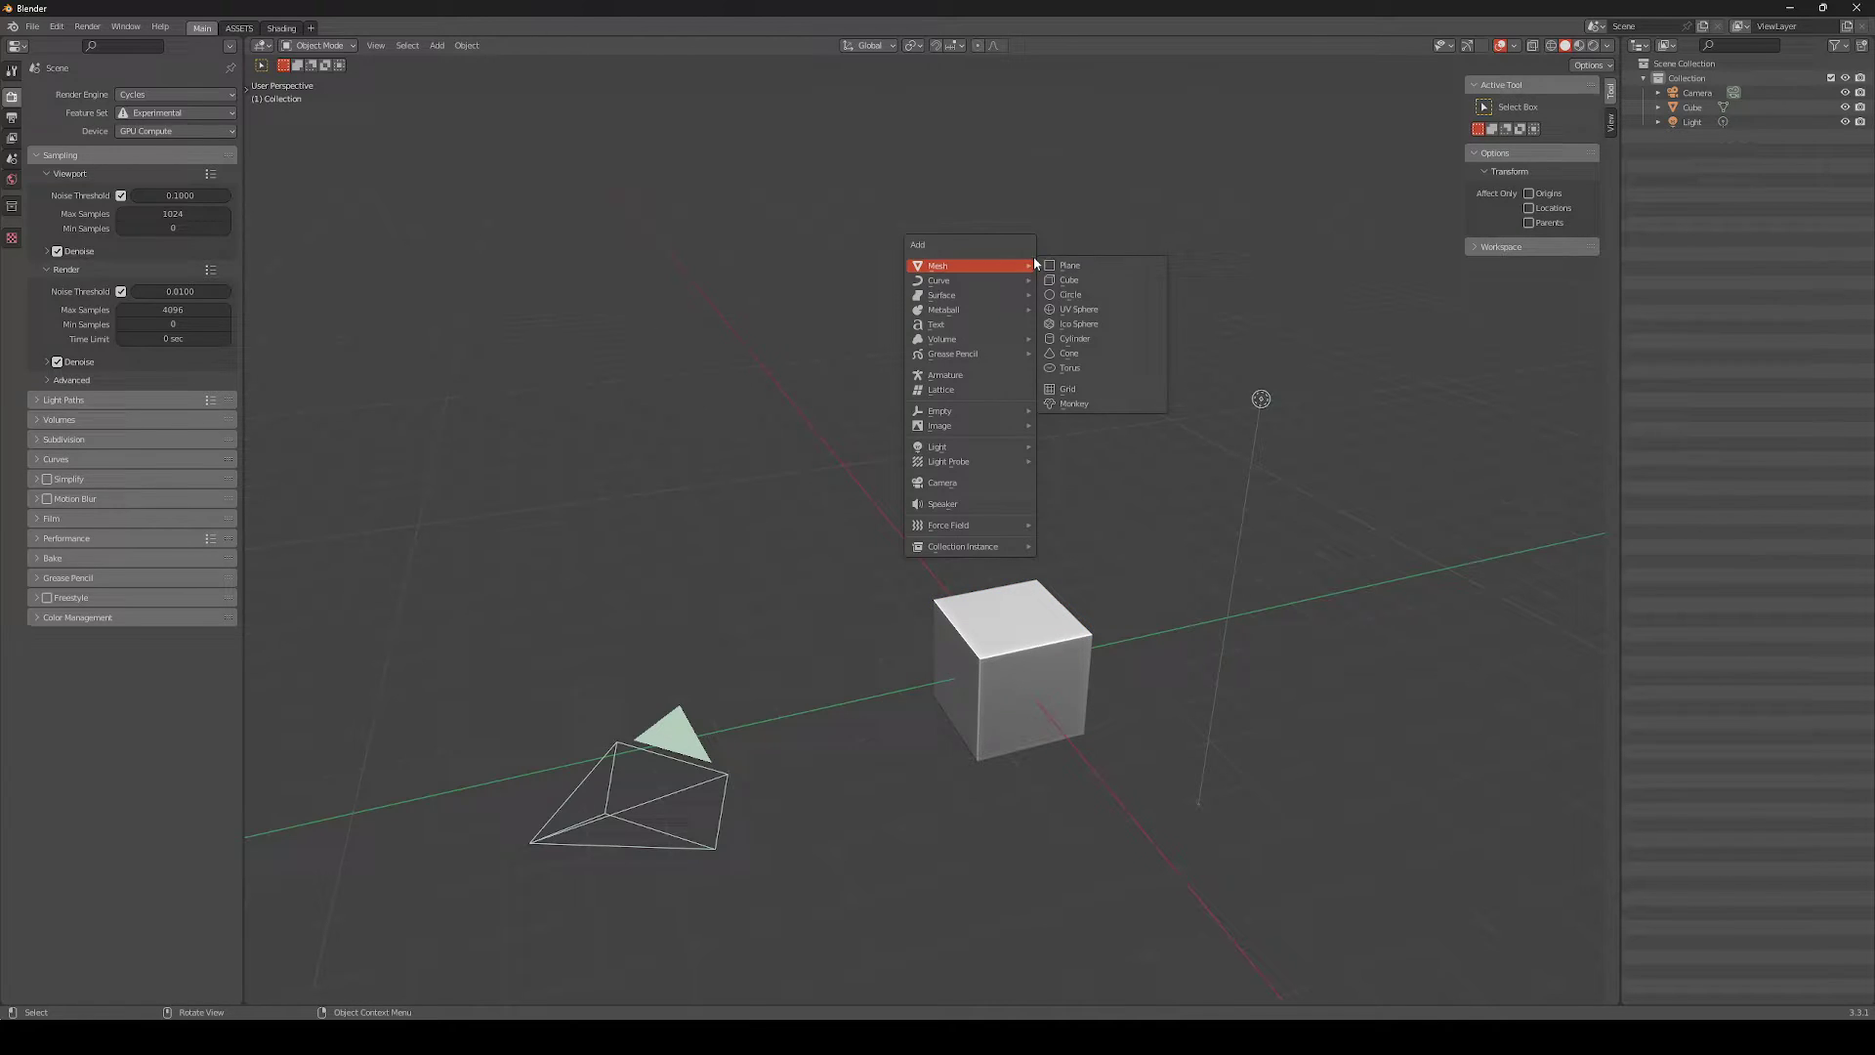
{"action": "left_click", "coordinate": [1053, 282]}
{"action": "left_click", "coordinate": [1036, 650]}
{"action": "key", "text": "x"}
{"action": "left_click", "coordinate": [1036, 651]}
Clear the new cube's location so it sits at the world origin
{"action": "left_click", "coordinate": [981, 269]}
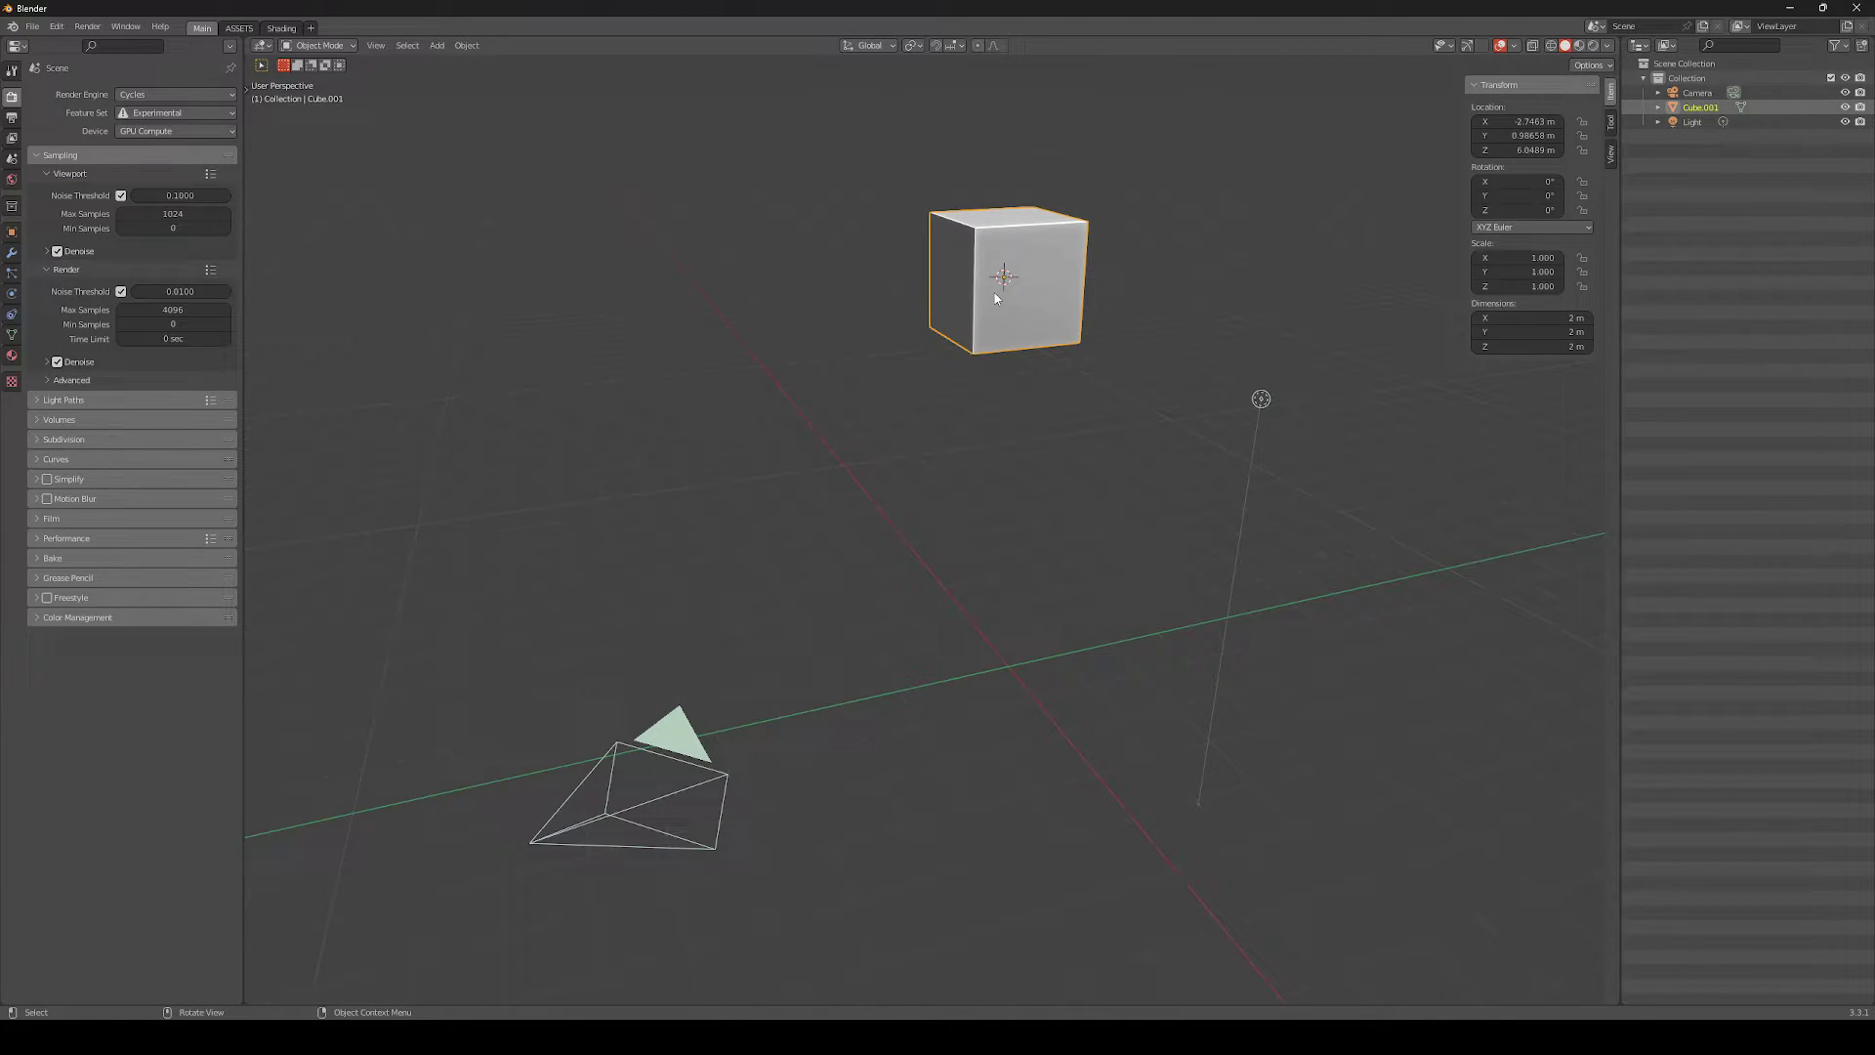
{"action": "key", "text": "alt"}
{"action": "key", "text": "alt+g"}
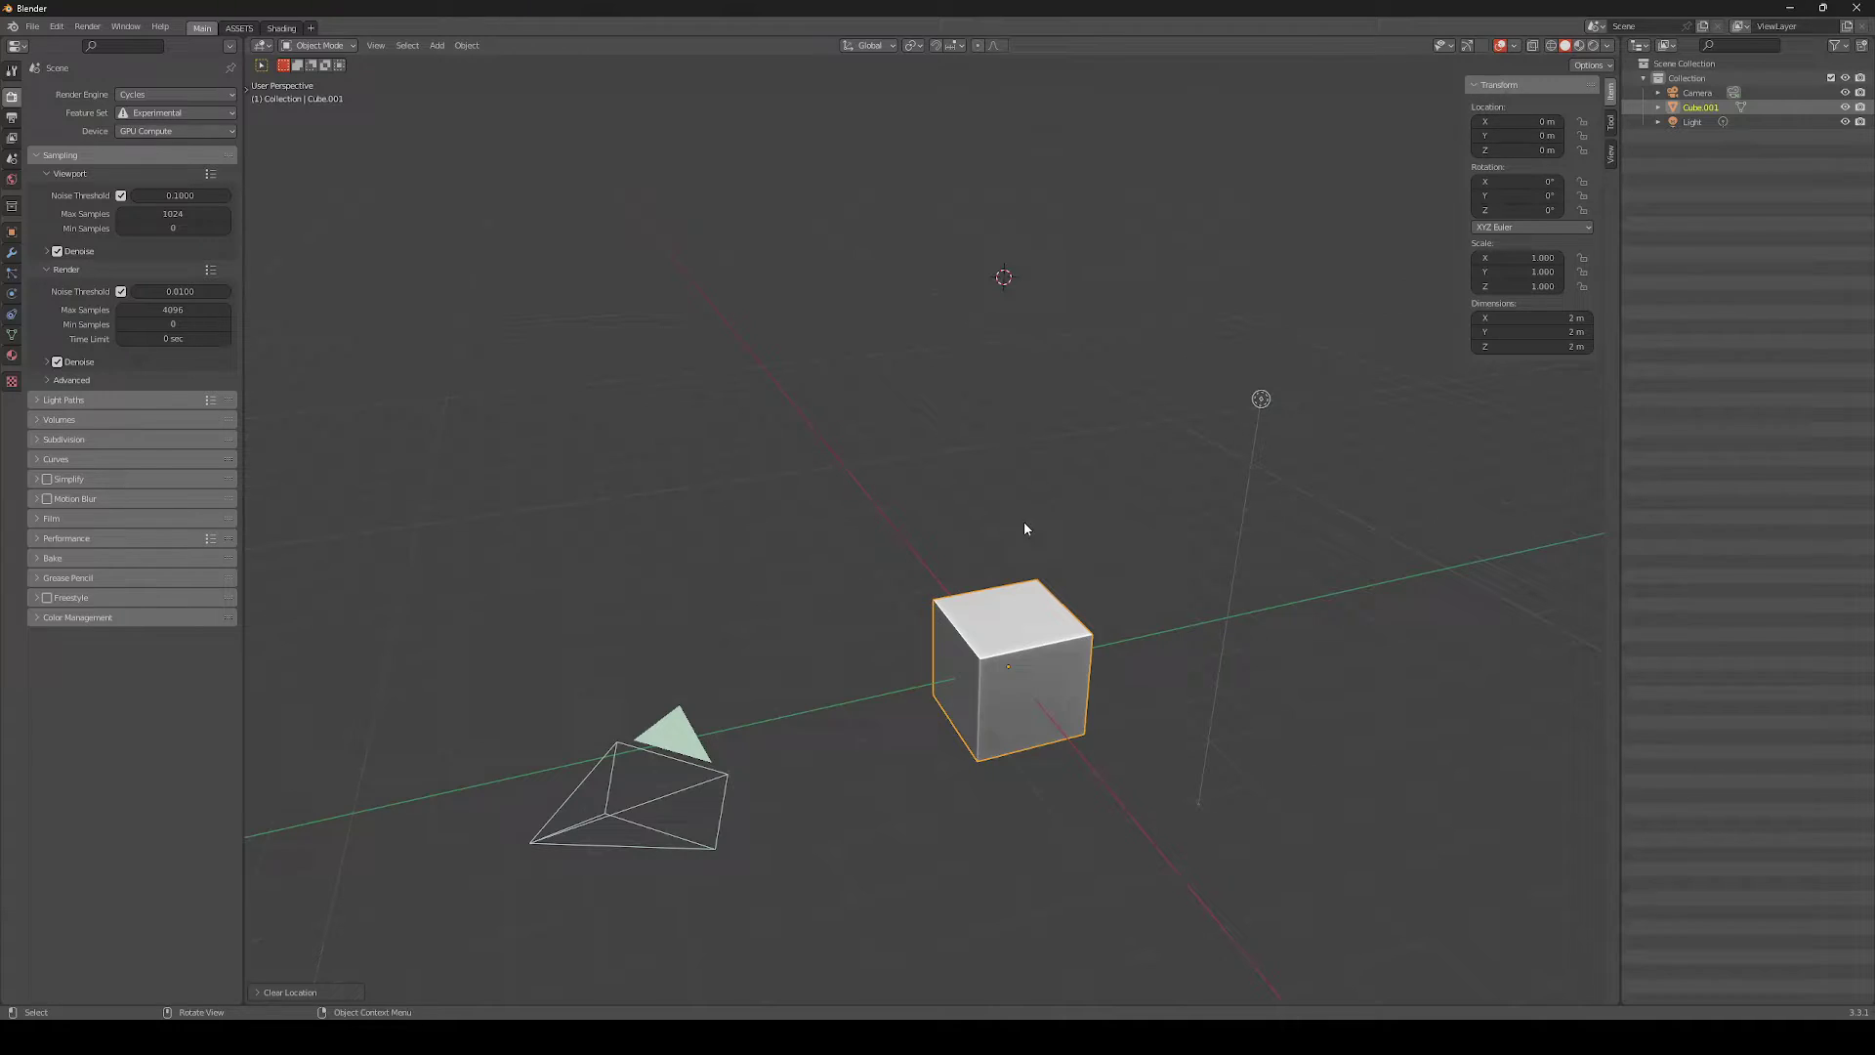
{"action": "mouse_move", "coordinate": [1025, 625]}
{"action": "middle_mouse_down"}
{"action": "mouse_move", "coordinate": [1067, 670]}
{"action": "mouse_move", "coordinate": [1061, 619]}
{"action": "middle_mouse_up"}
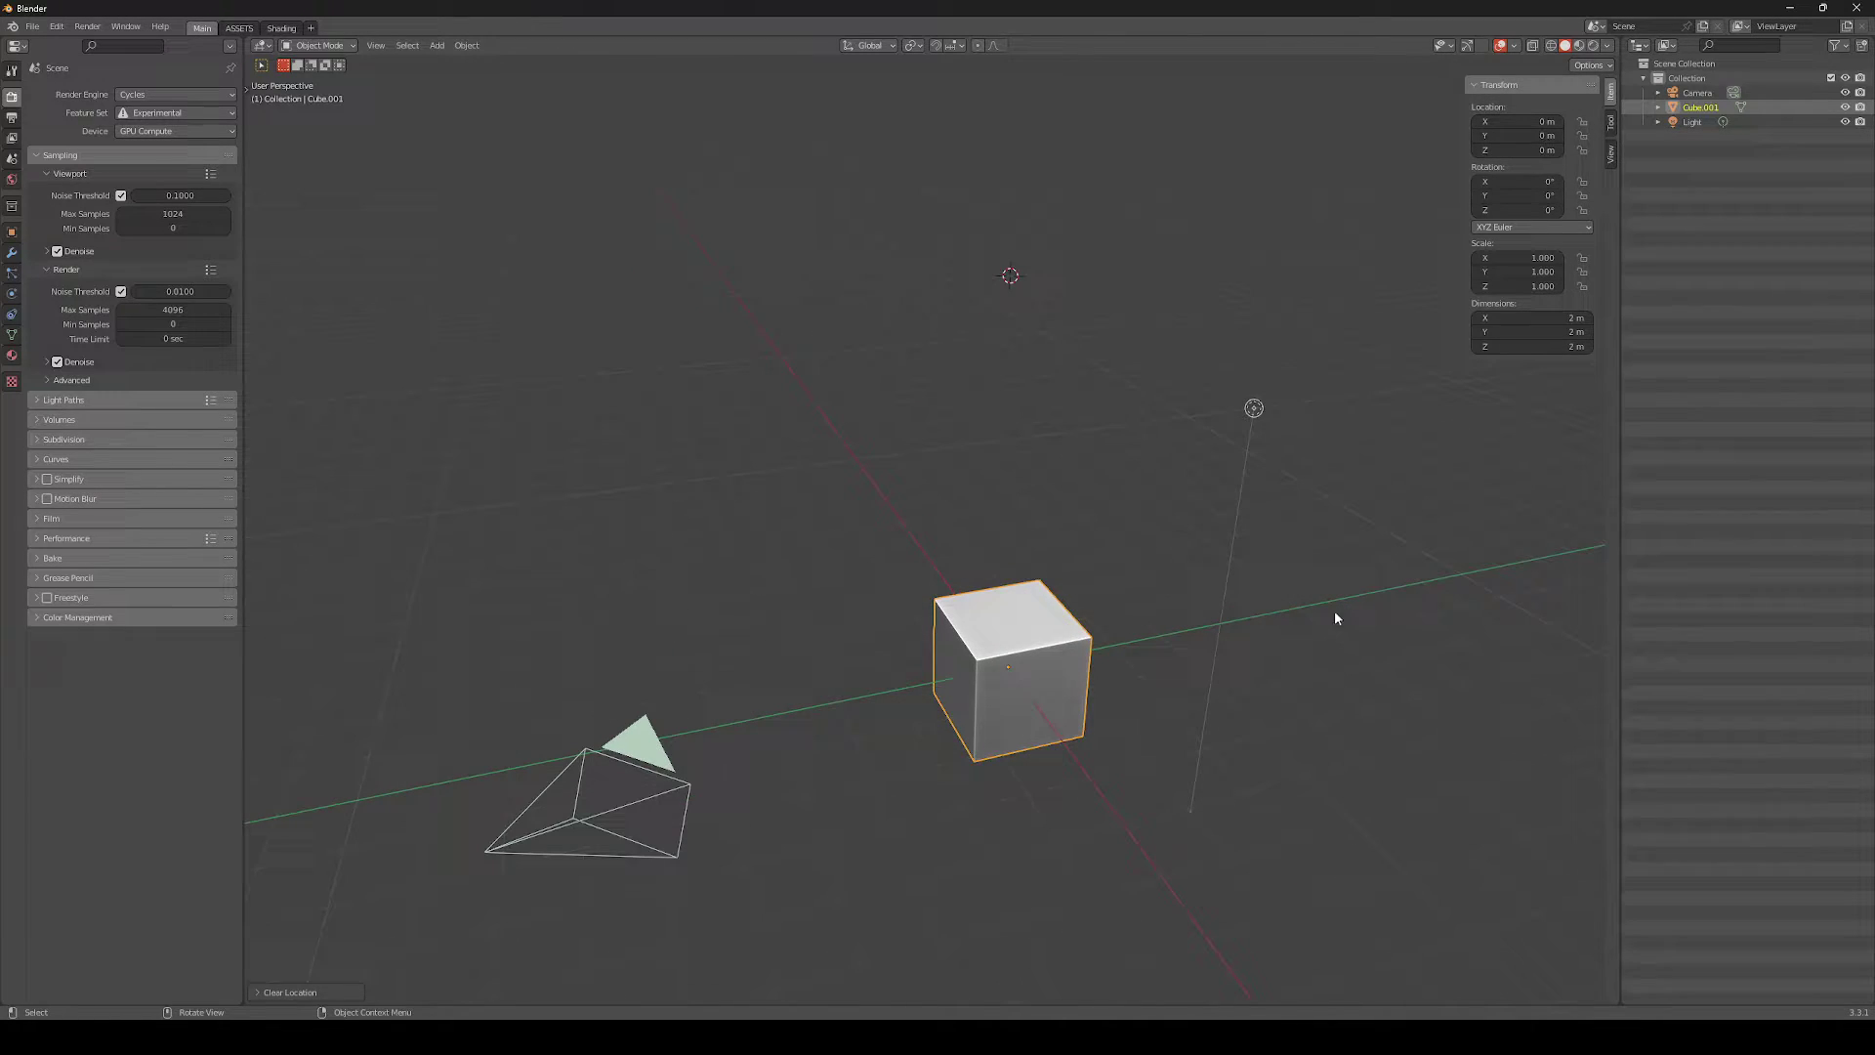
{"action": "middle_click_drag", "start_coordinate": [997, 509], "coordinate": [1035, 674]}
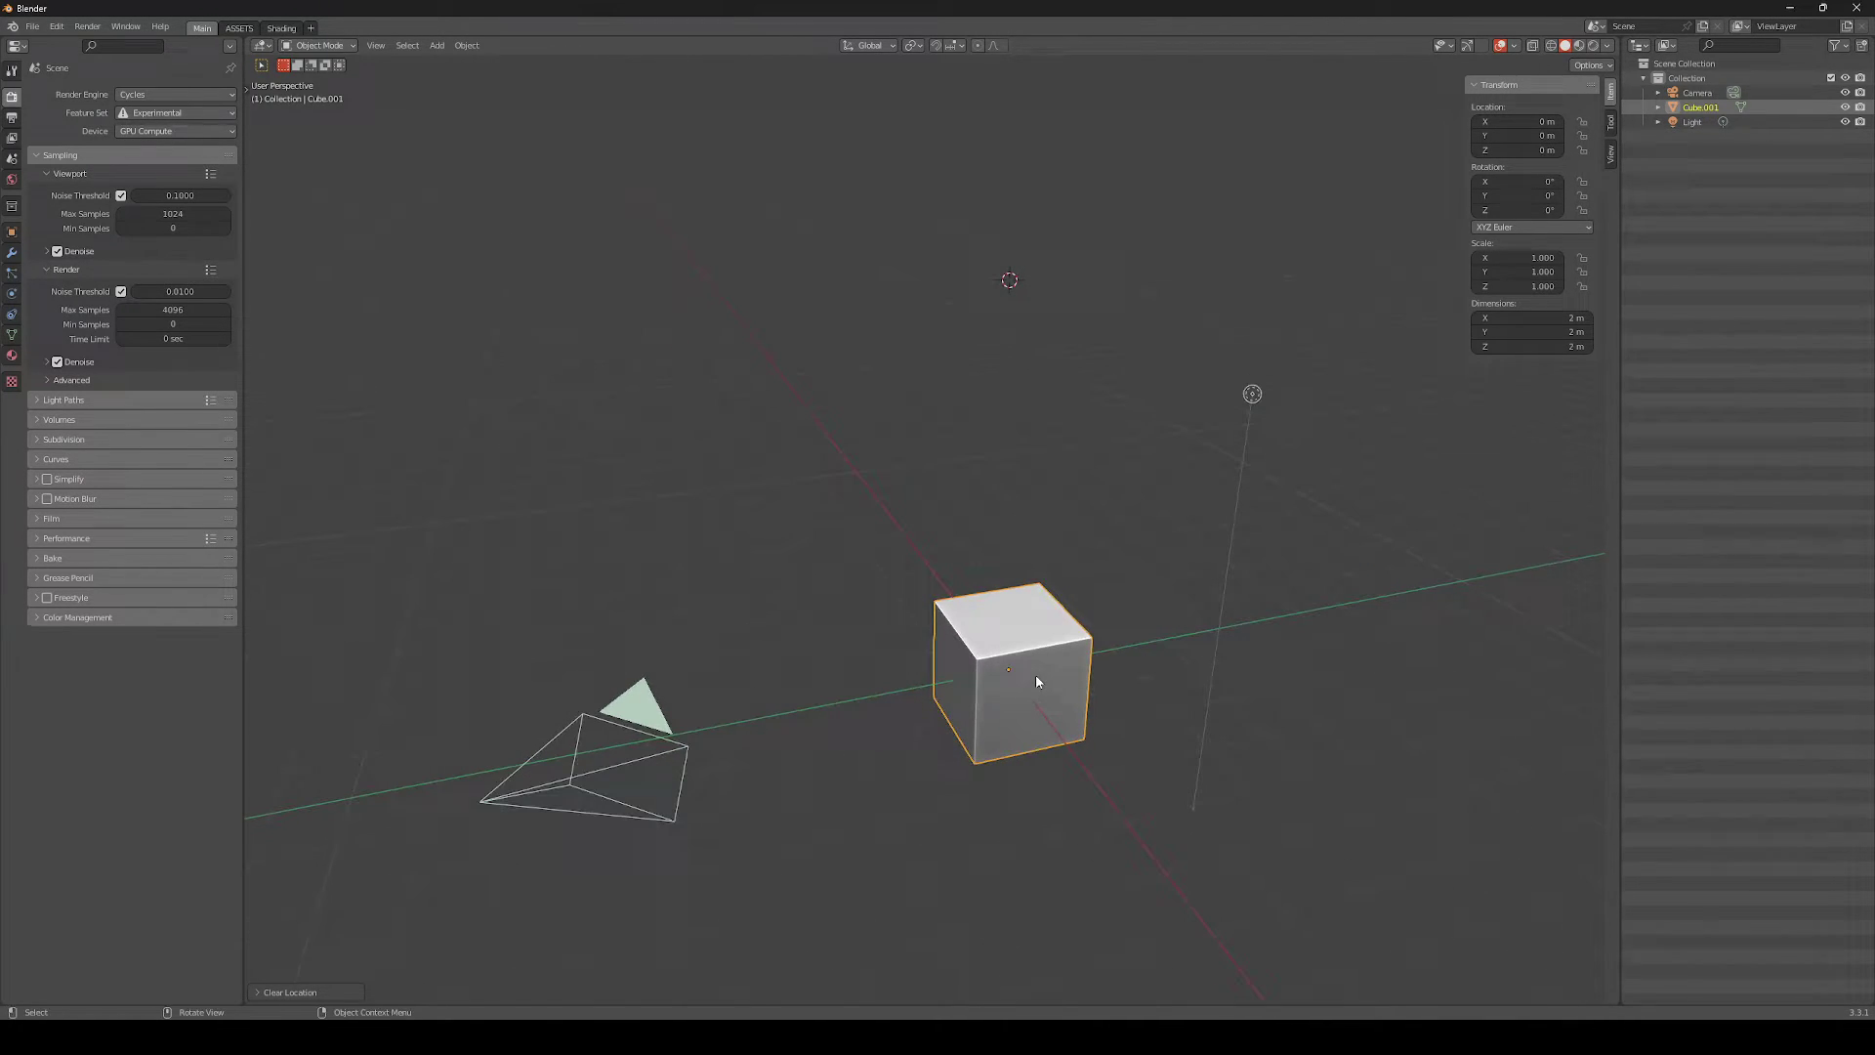
Move the cube away from the world origin, first within the XY plane and again freely upward
{"action": "key", "text": "g"}
{"action": "key", "text": "shift+z"}
{"action": "left_click", "coordinate": [1067, 473]}
{"action": "key", "text": "g"}
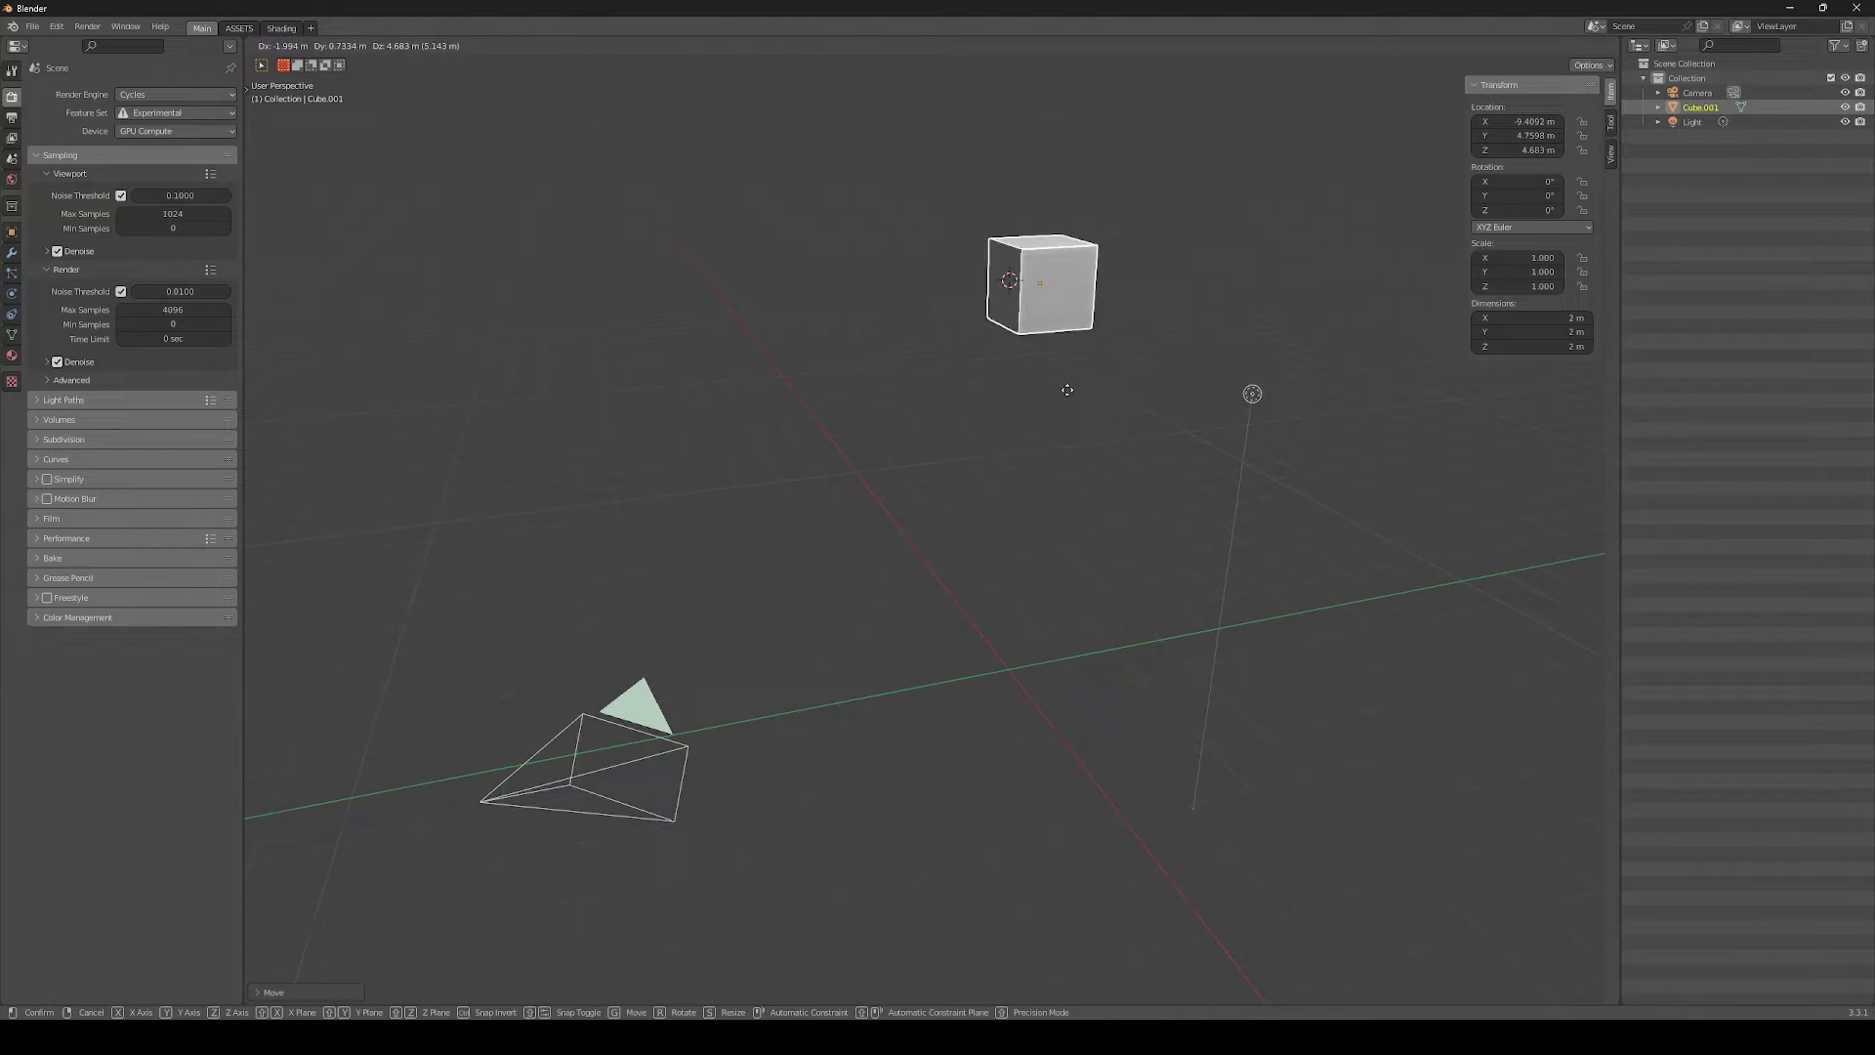
{"action": "left_click", "coordinate": [1079, 395]}
{"action": "middle_click_drag", "start_coordinate": [1043, 311], "coordinate": [988, 290]}
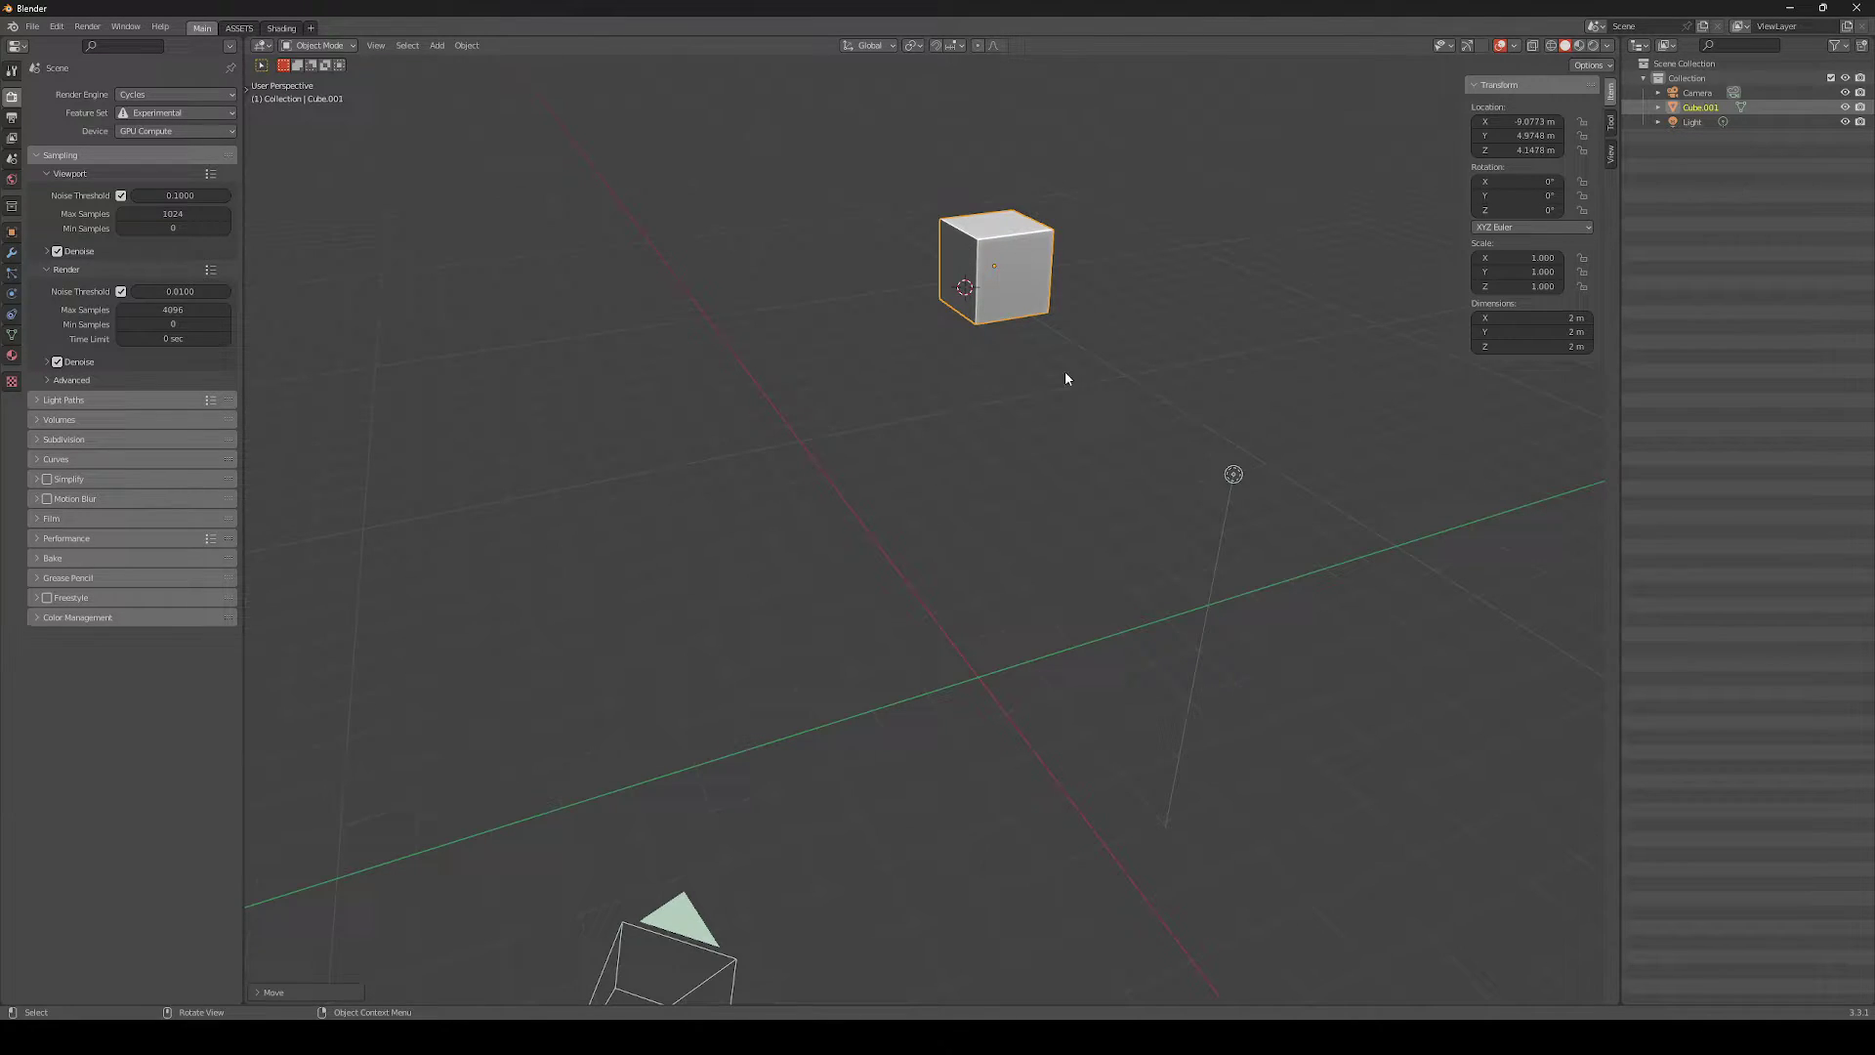
Try applying the cube's location transform and undo it
{"action": "key", "text": "ctrl+a"}
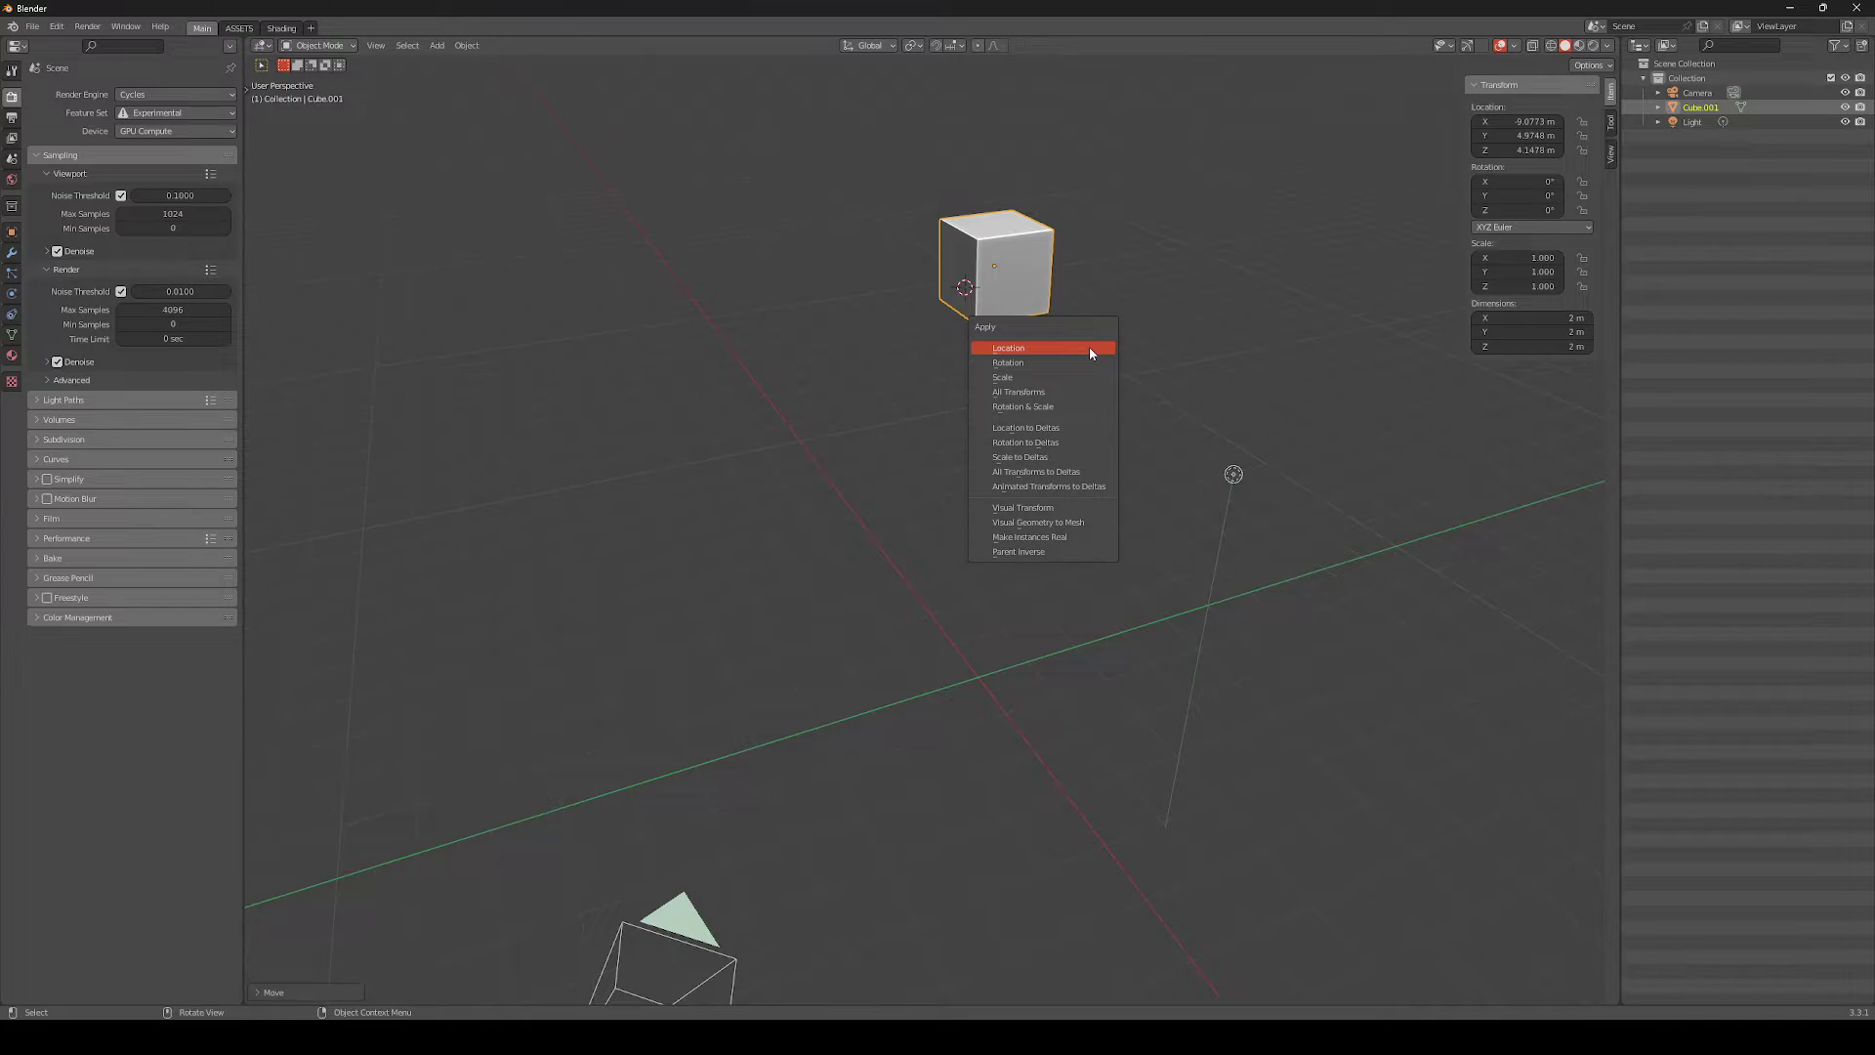
{"action": "left_click", "coordinate": [1019, 350]}
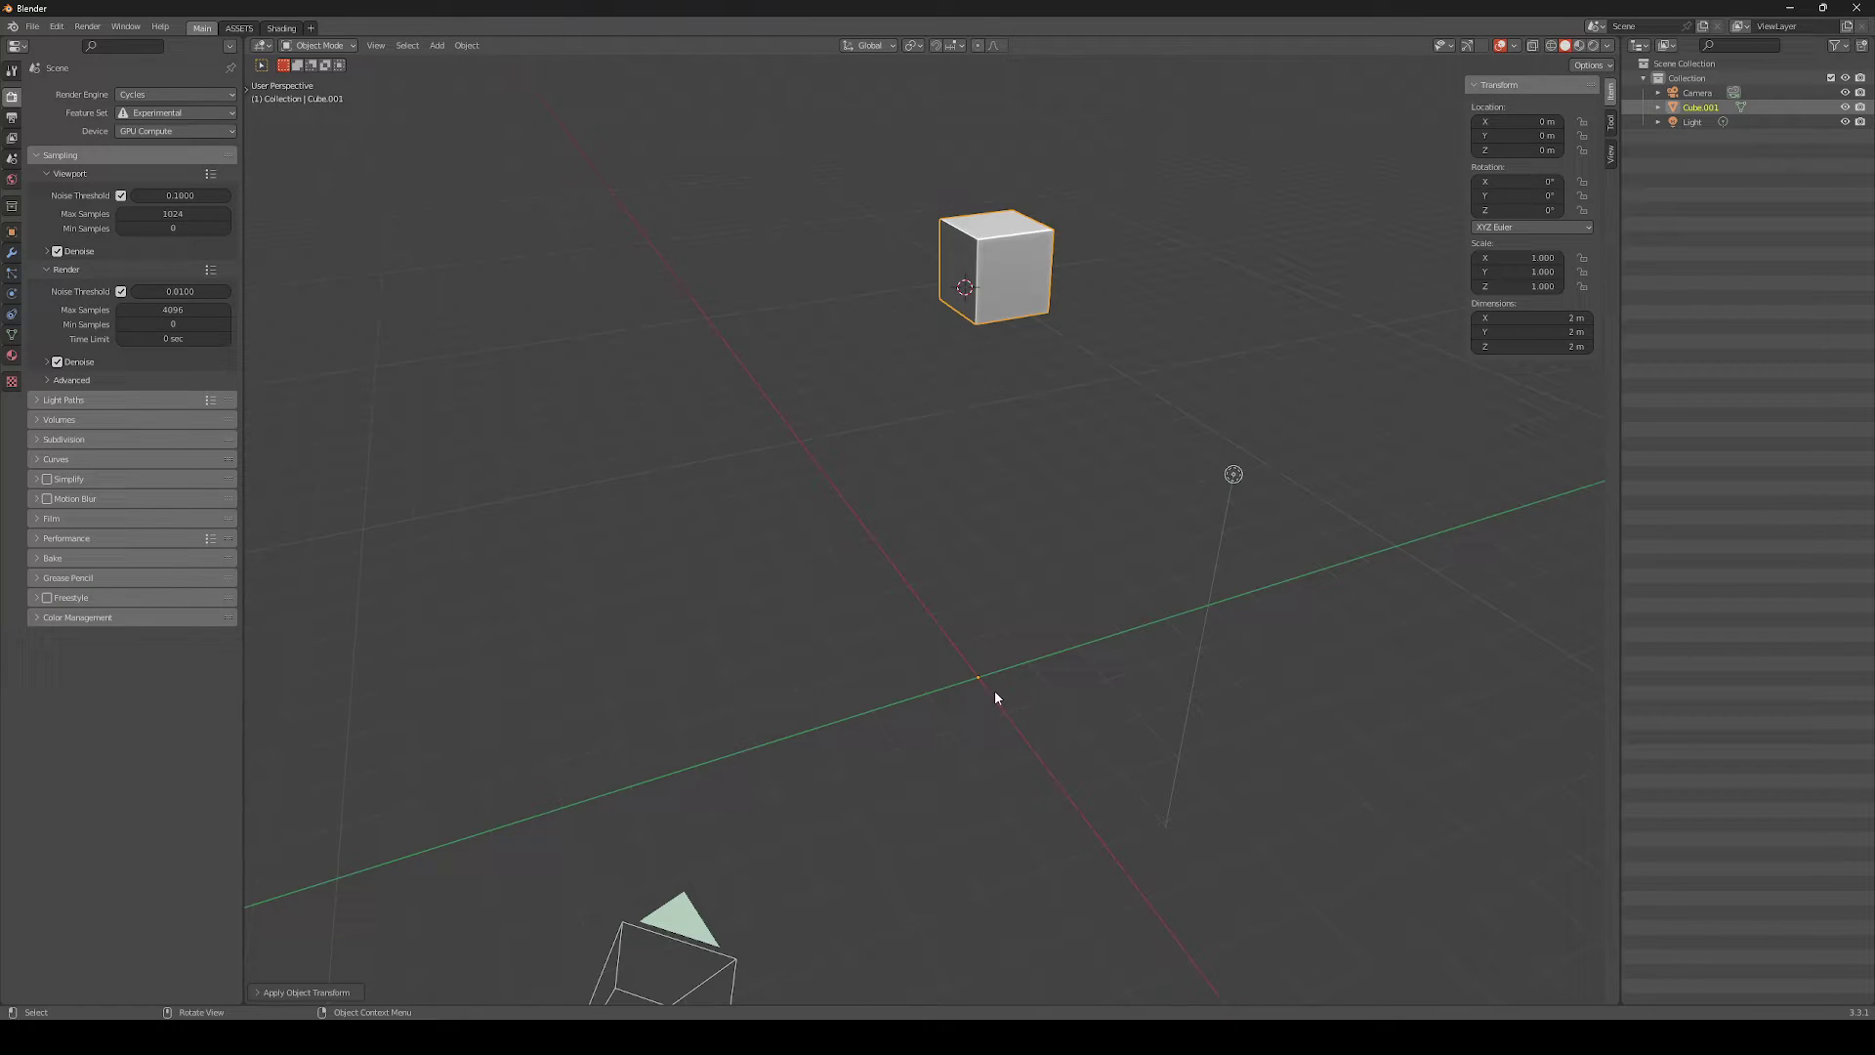
{"action": "mouse_move", "coordinate": [982, 630]}
{"action": "middle_mouse_down"}
{"action": "mouse_move", "coordinate": [1017, 635]}
{"action": "mouse_move", "coordinate": [1026, 527]}
{"action": "mouse_move", "coordinate": [987, 691]}
{"action": "mouse_move", "coordinate": [965, 656]}
{"action": "middle_mouse_up"}
{"action": "key", "text": "ctrl+z"}
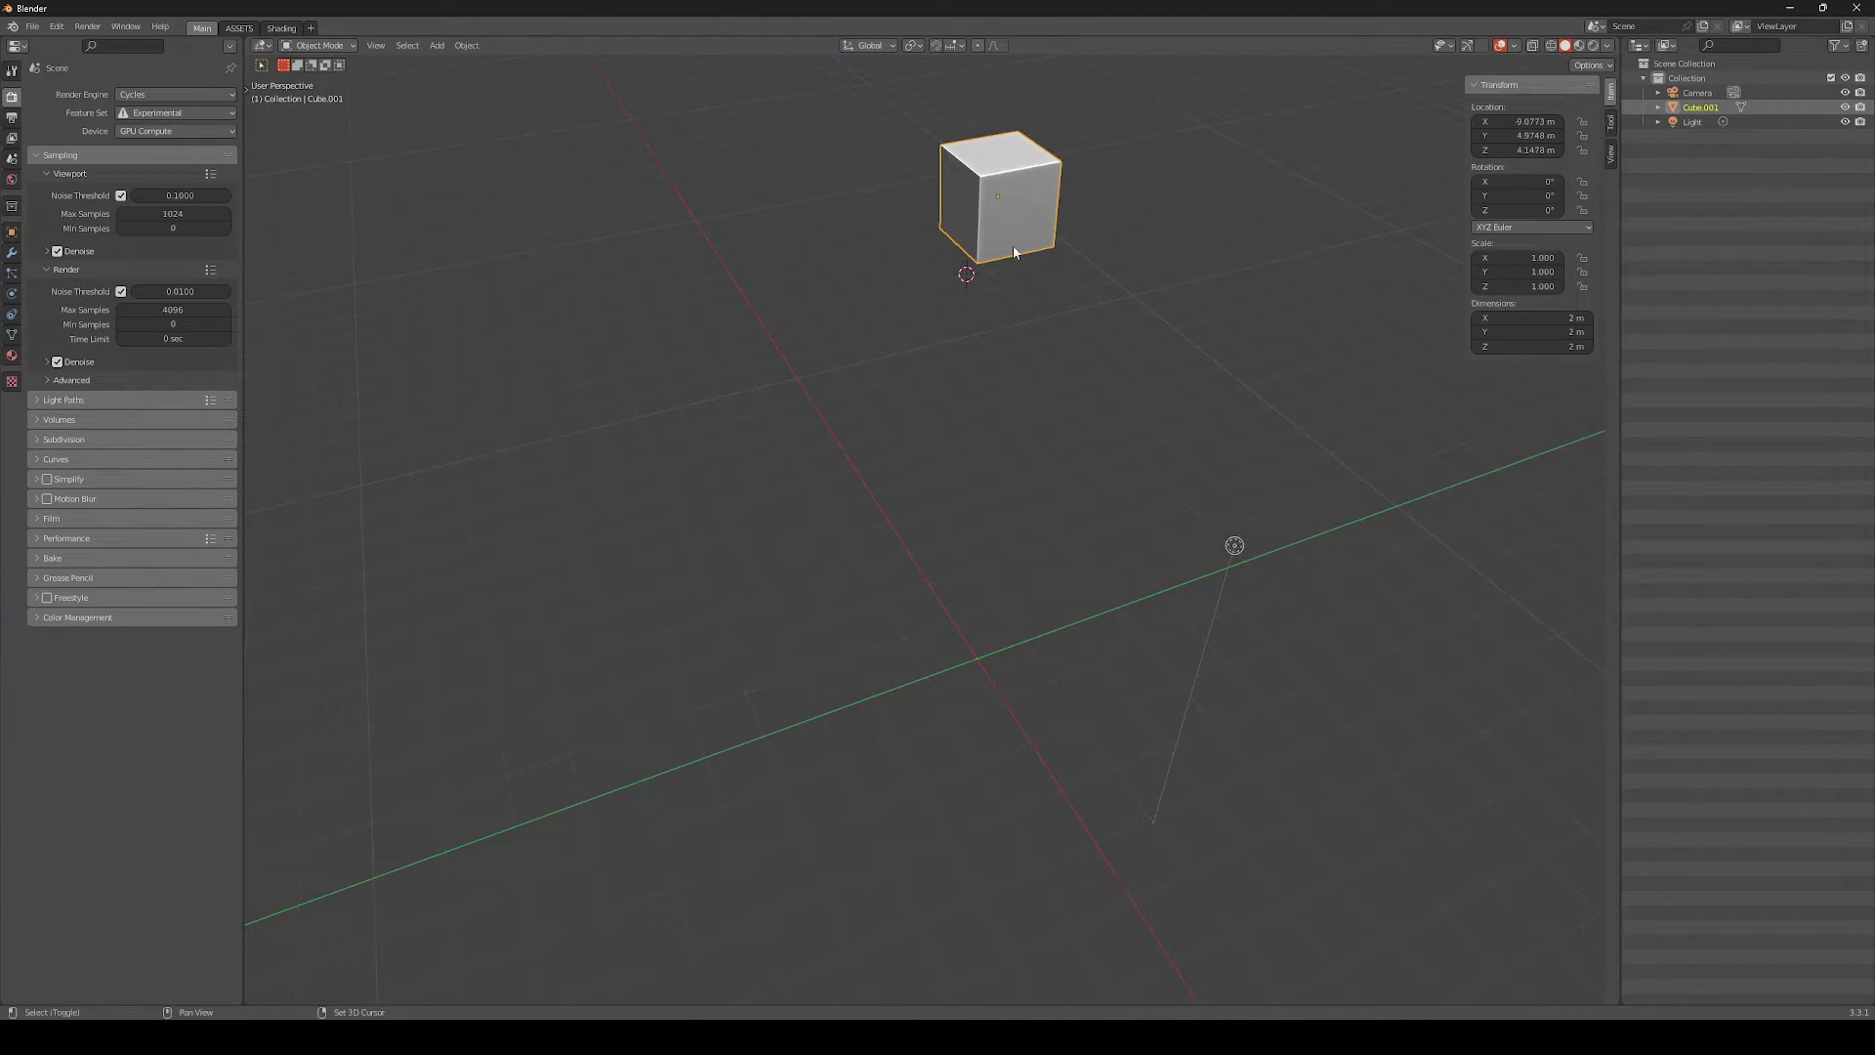
Place the 3D cursor beside the cube and set the cube's origin to the 3D cursor
{"action": "middle_click_drag", "start_coordinate": [1008, 205], "coordinate": [1016, 302], "text": "shift"}
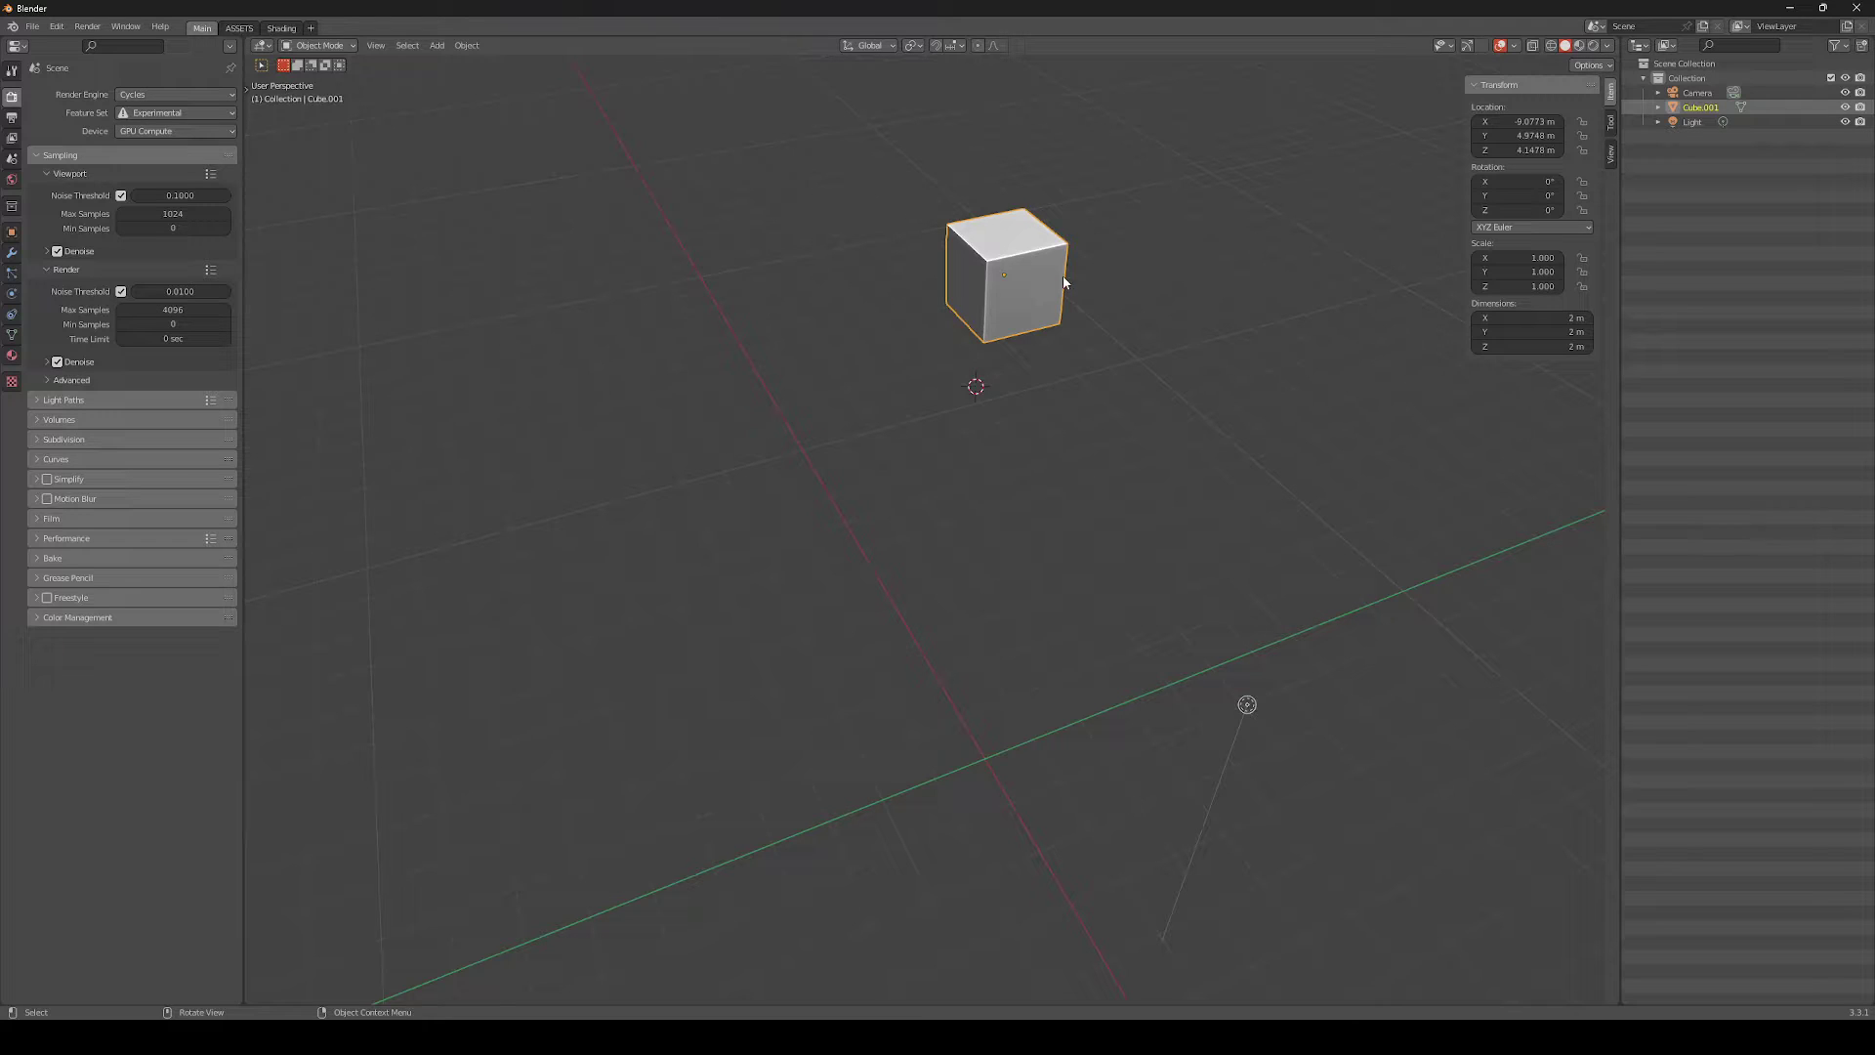
{"action": "middle_click_drag", "start_coordinate": [987, 339], "coordinate": [1126, 297]}
{"action": "right_click", "coordinate": [1145, 222], "text": "shift"}
{"action": "key", "text": "q"}
{"action": "left_click", "coordinate": [1168, 224]}
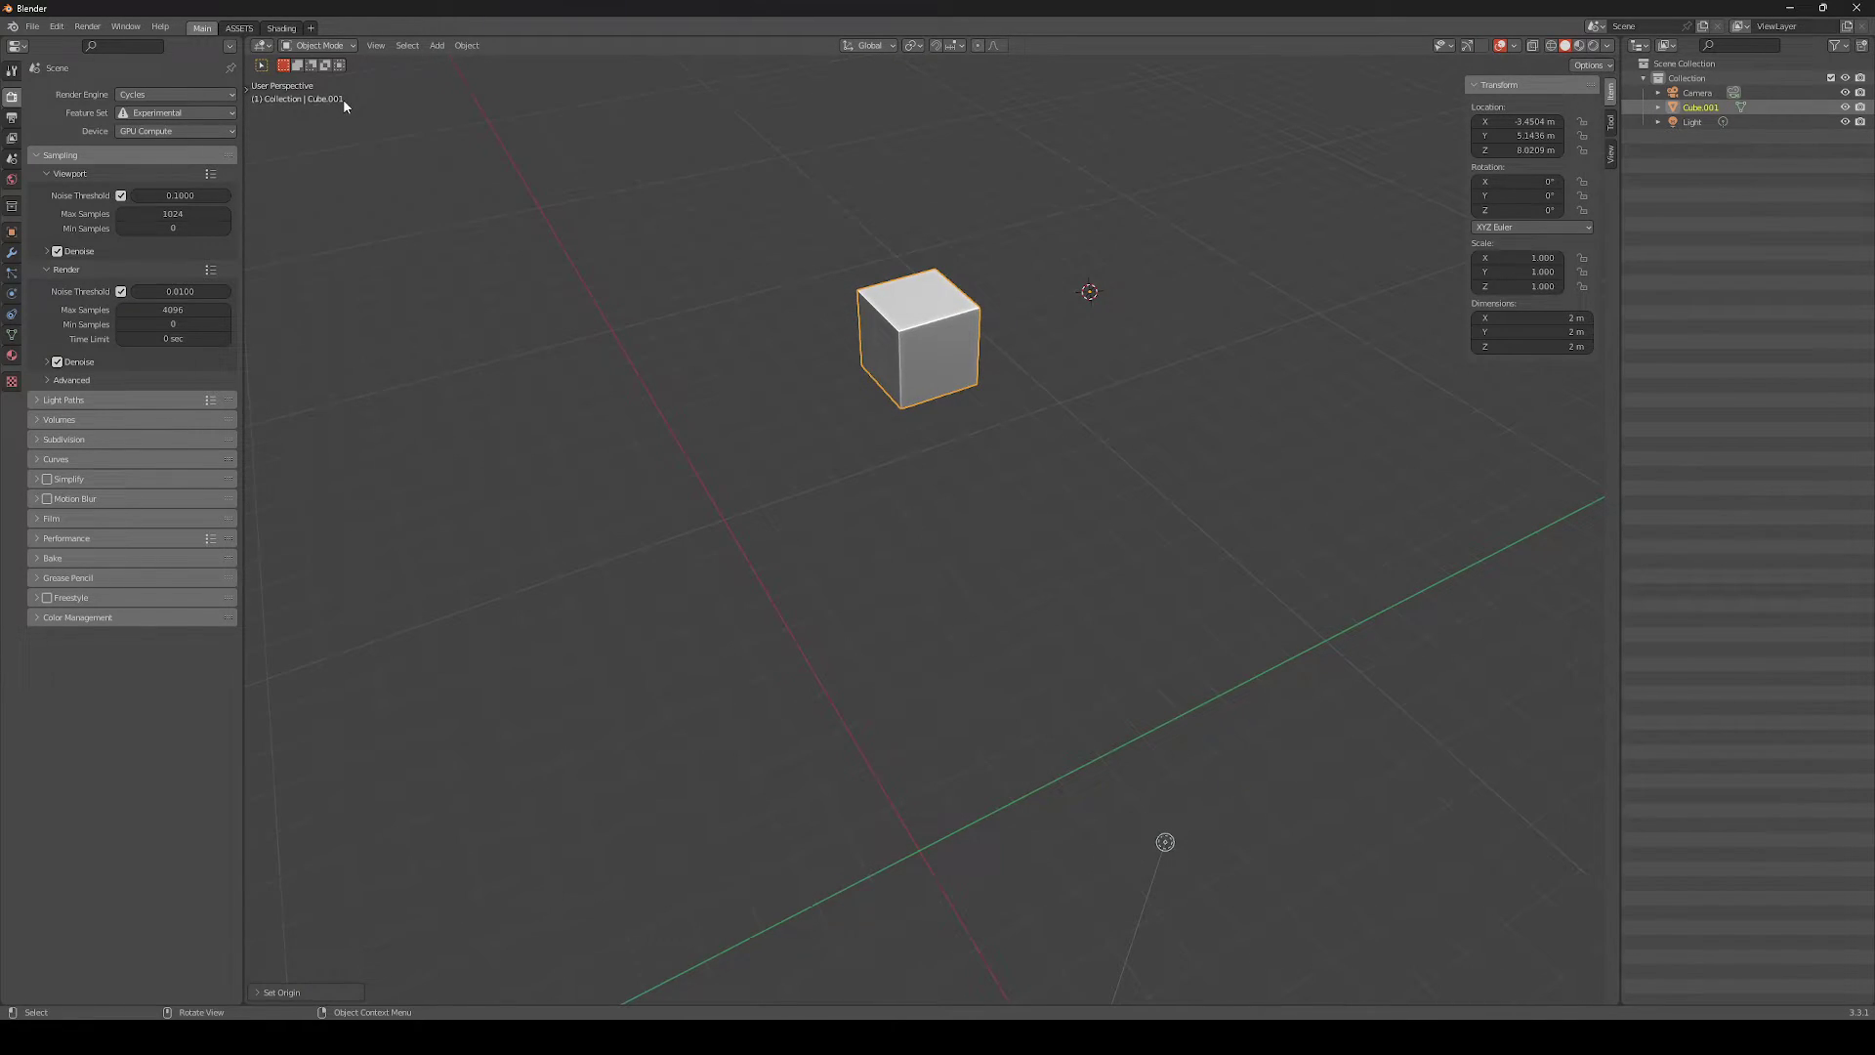
Try moving the cube's geometry to its origin and undo it
{"action": "right_click", "coordinate": [674, 198]}
{"action": "mouse_move", "coordinate": [674, 199]}
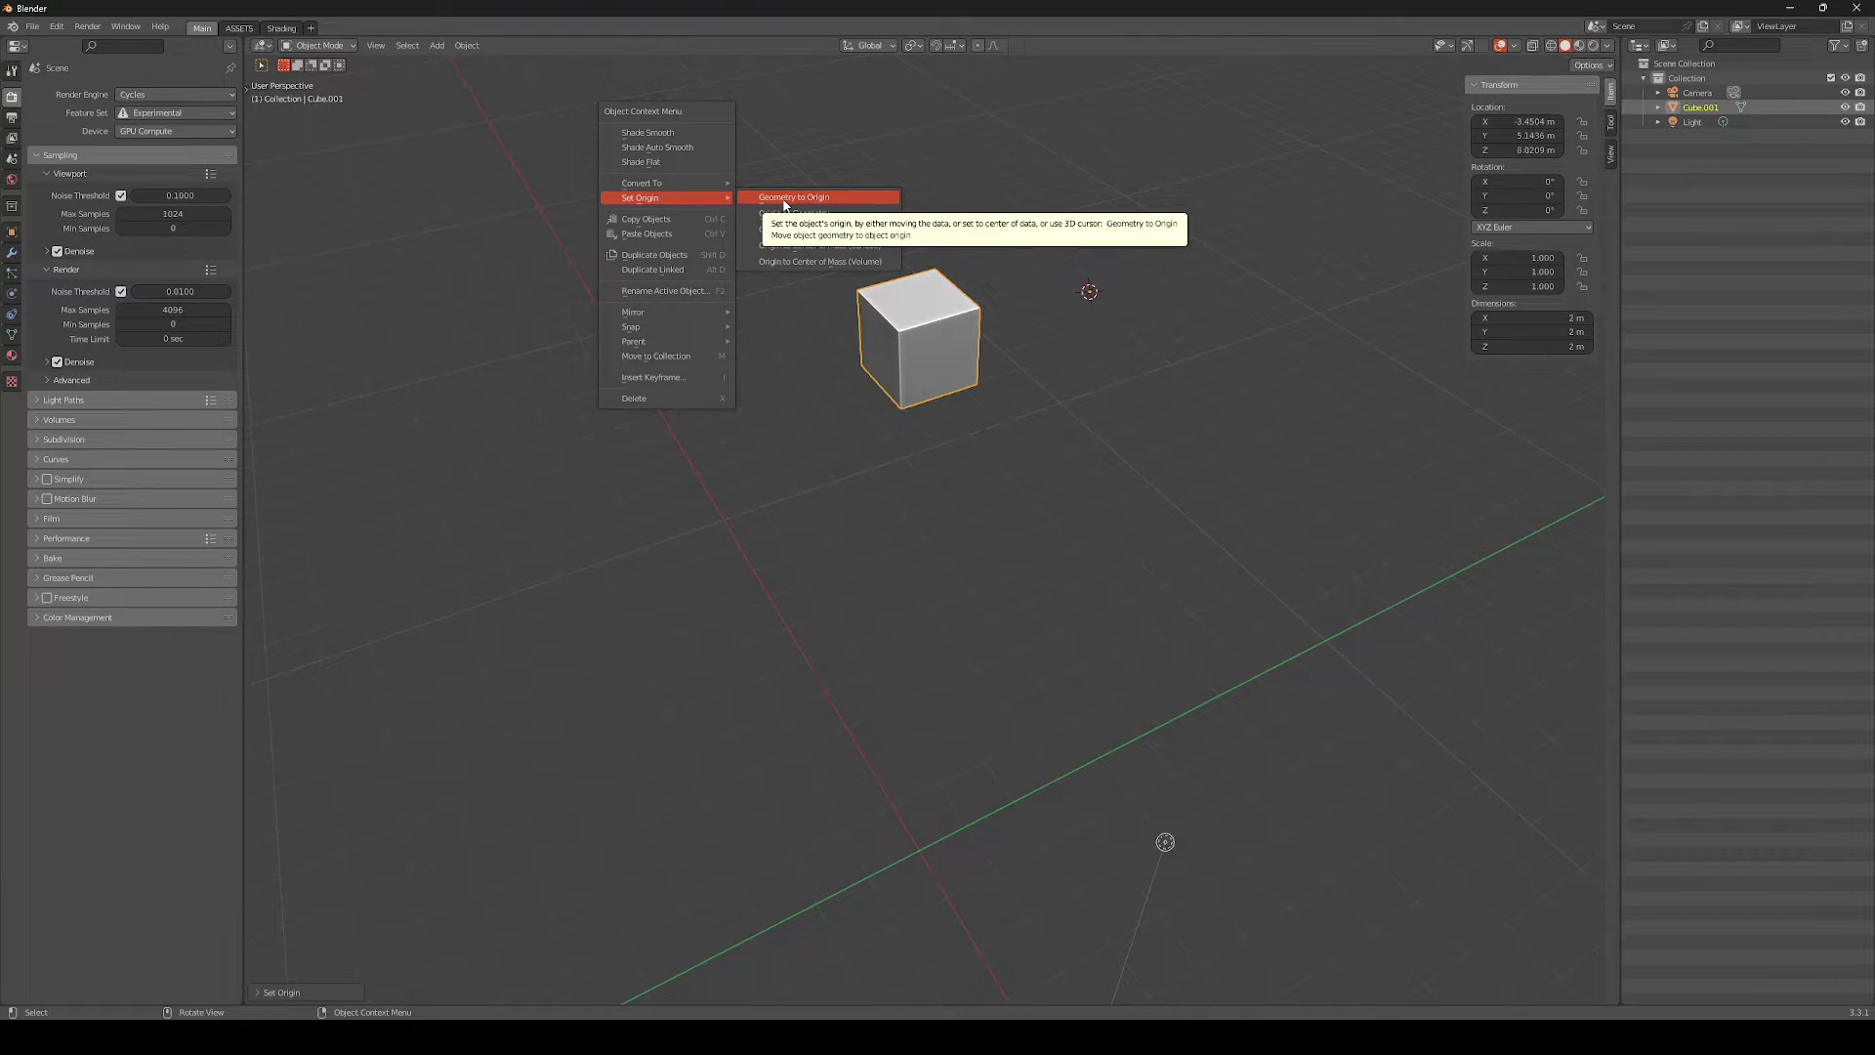
{"action": "left_click", "coordinate": [784, 199]}
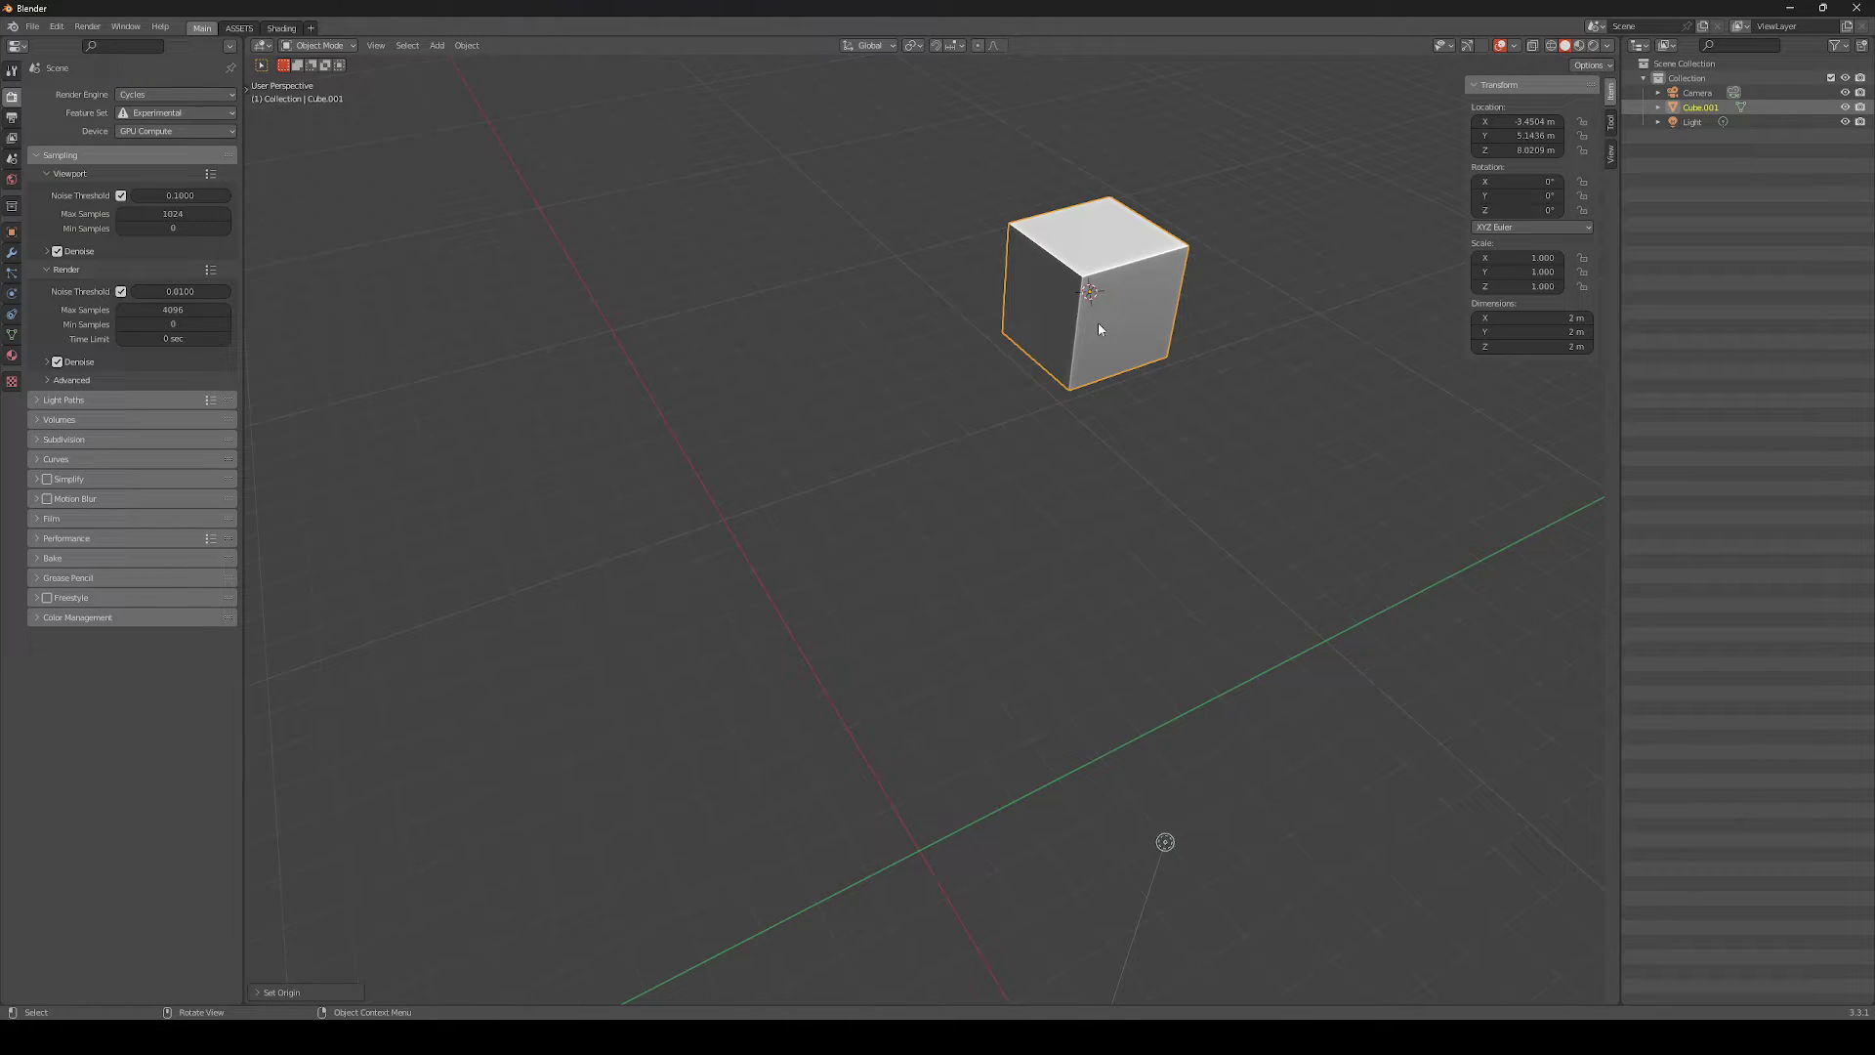
{"action": "key", "text": "ctrl+z"}
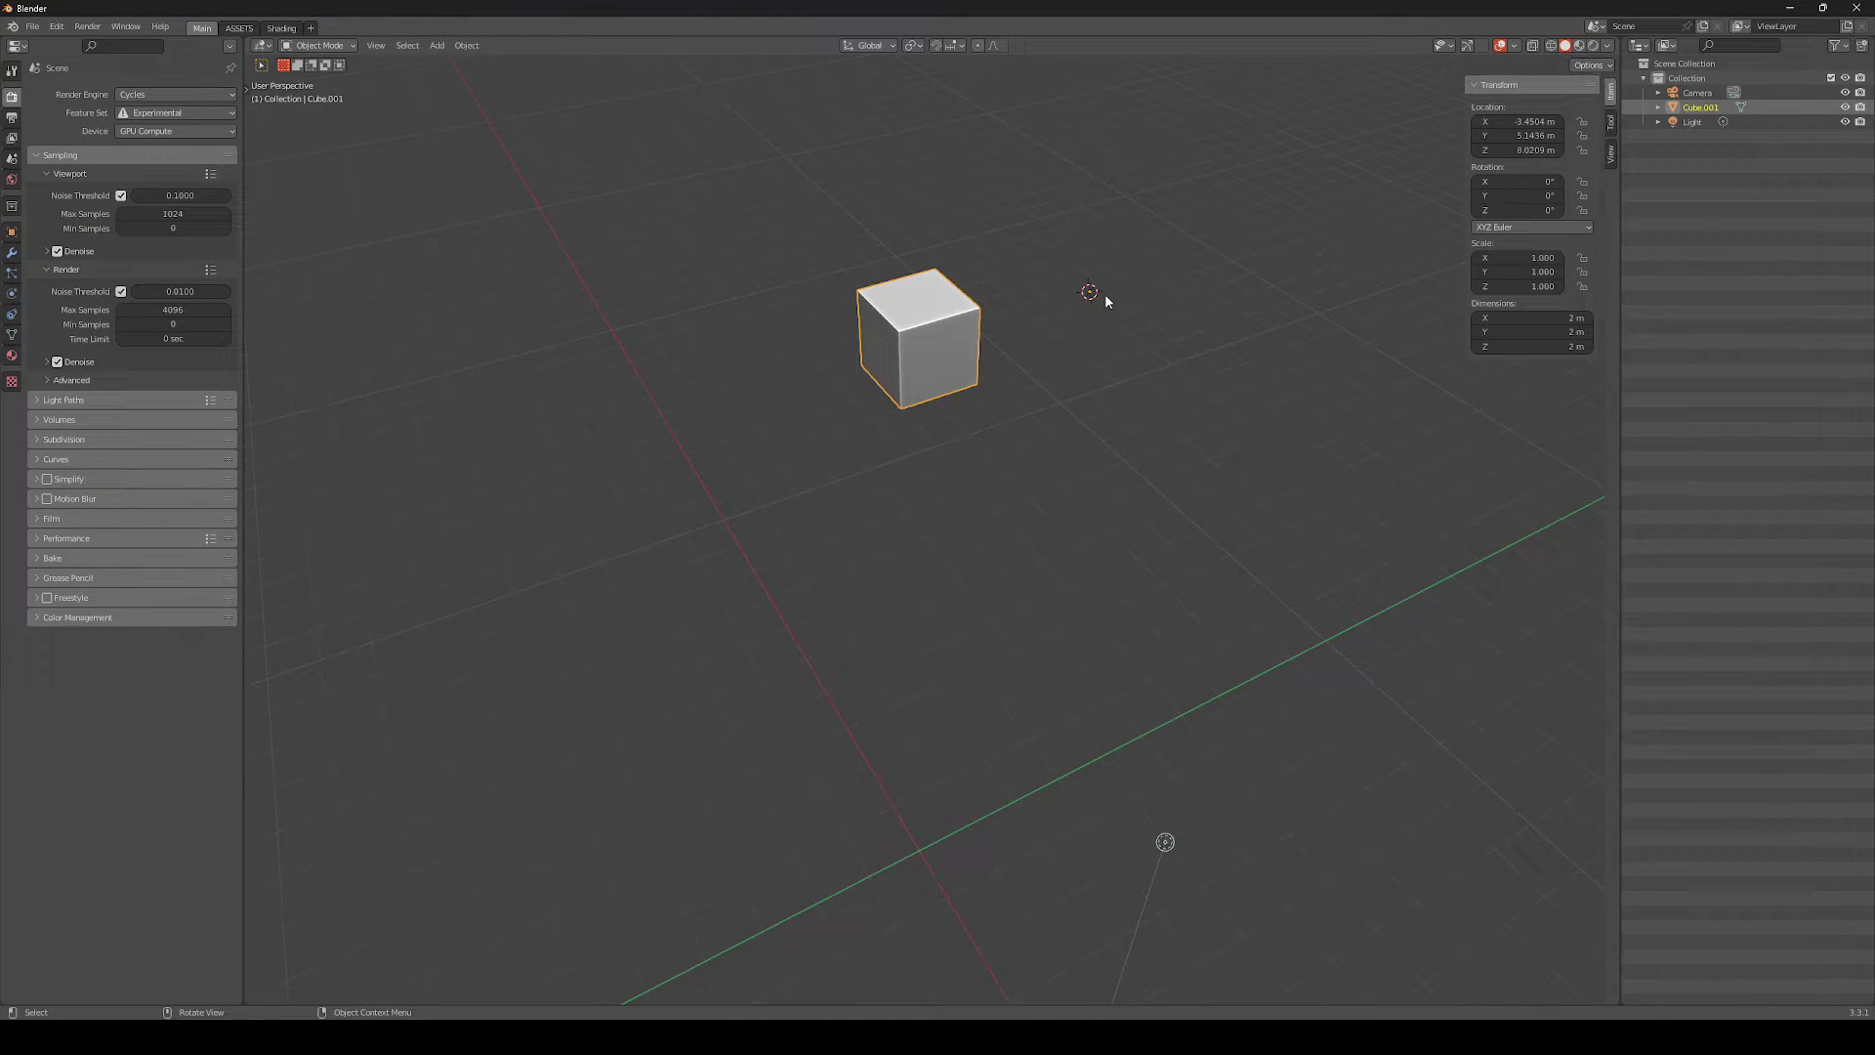
Set the cube's origin to its geometry with Origin to Geometry and frame the cube in the viewport
{"action": "right_click", "coordinate": [733, 232]}
{"action": "mouse_move", "coordinate": [775, 234]}
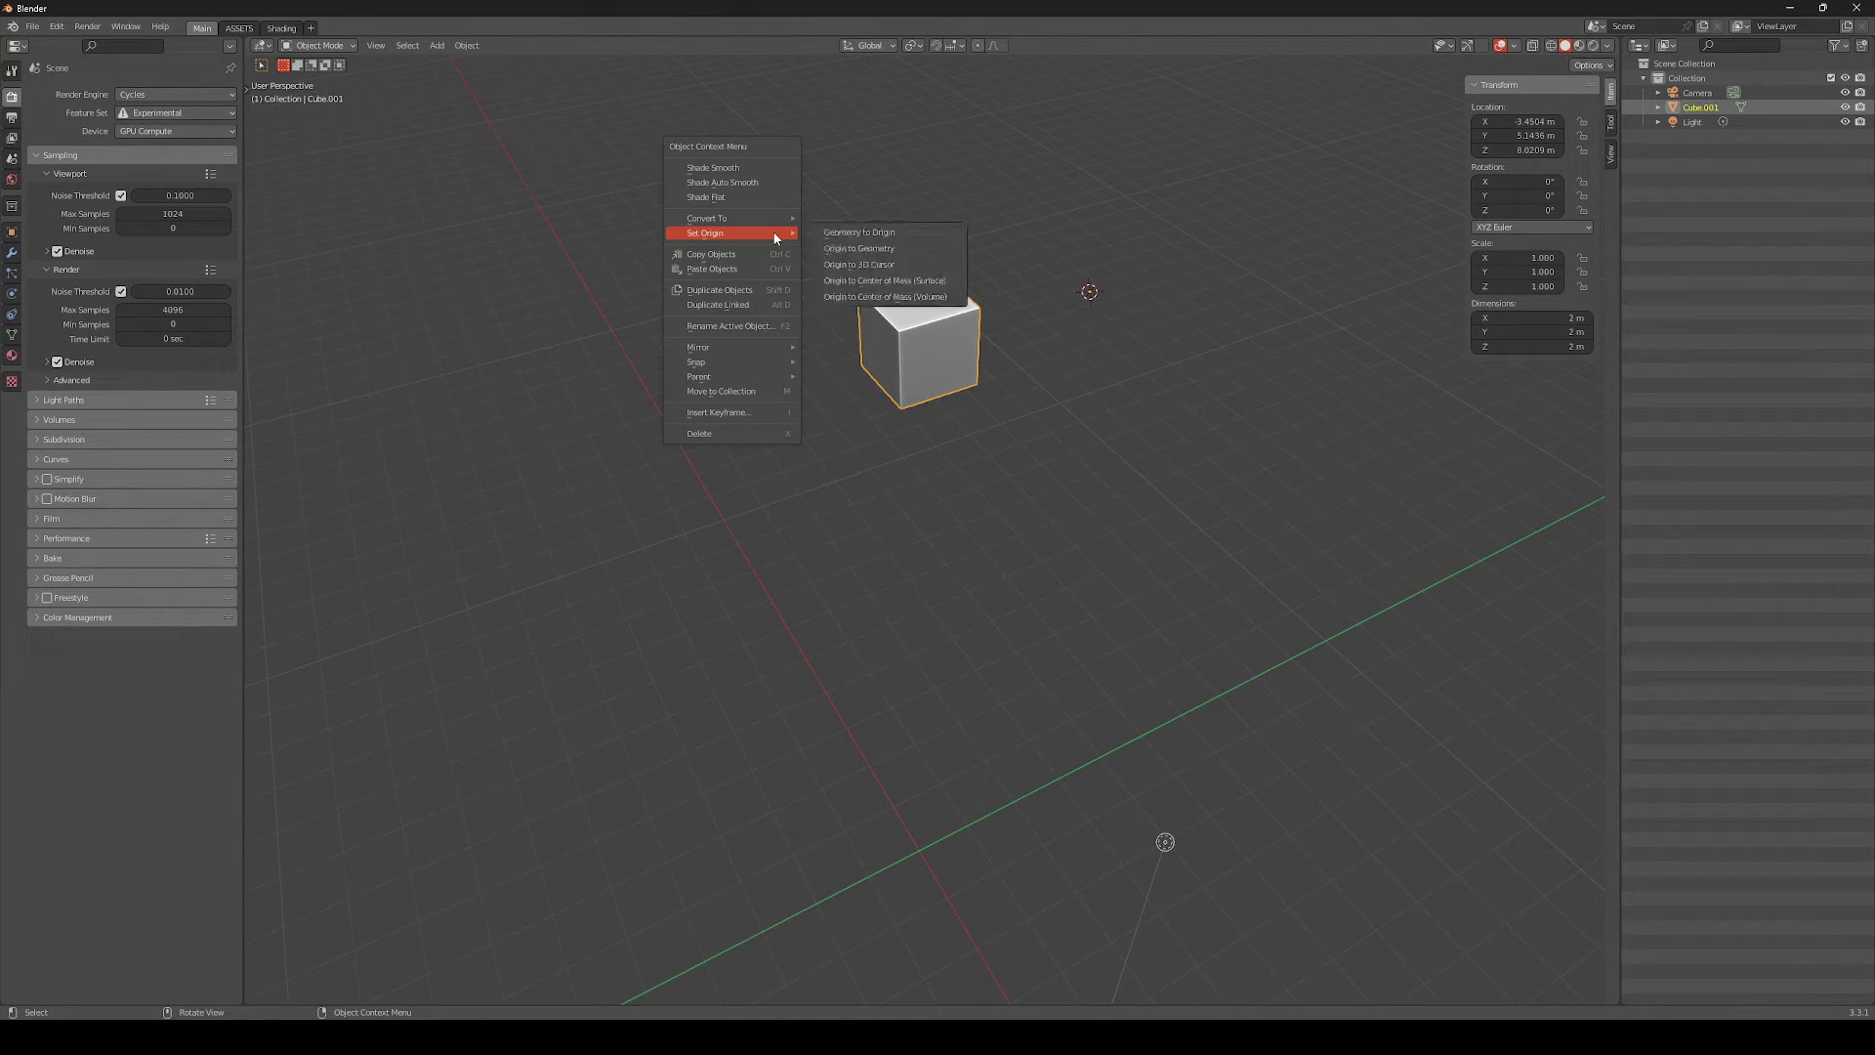
{"action": "left_click", "coordinate": [861, 250]}
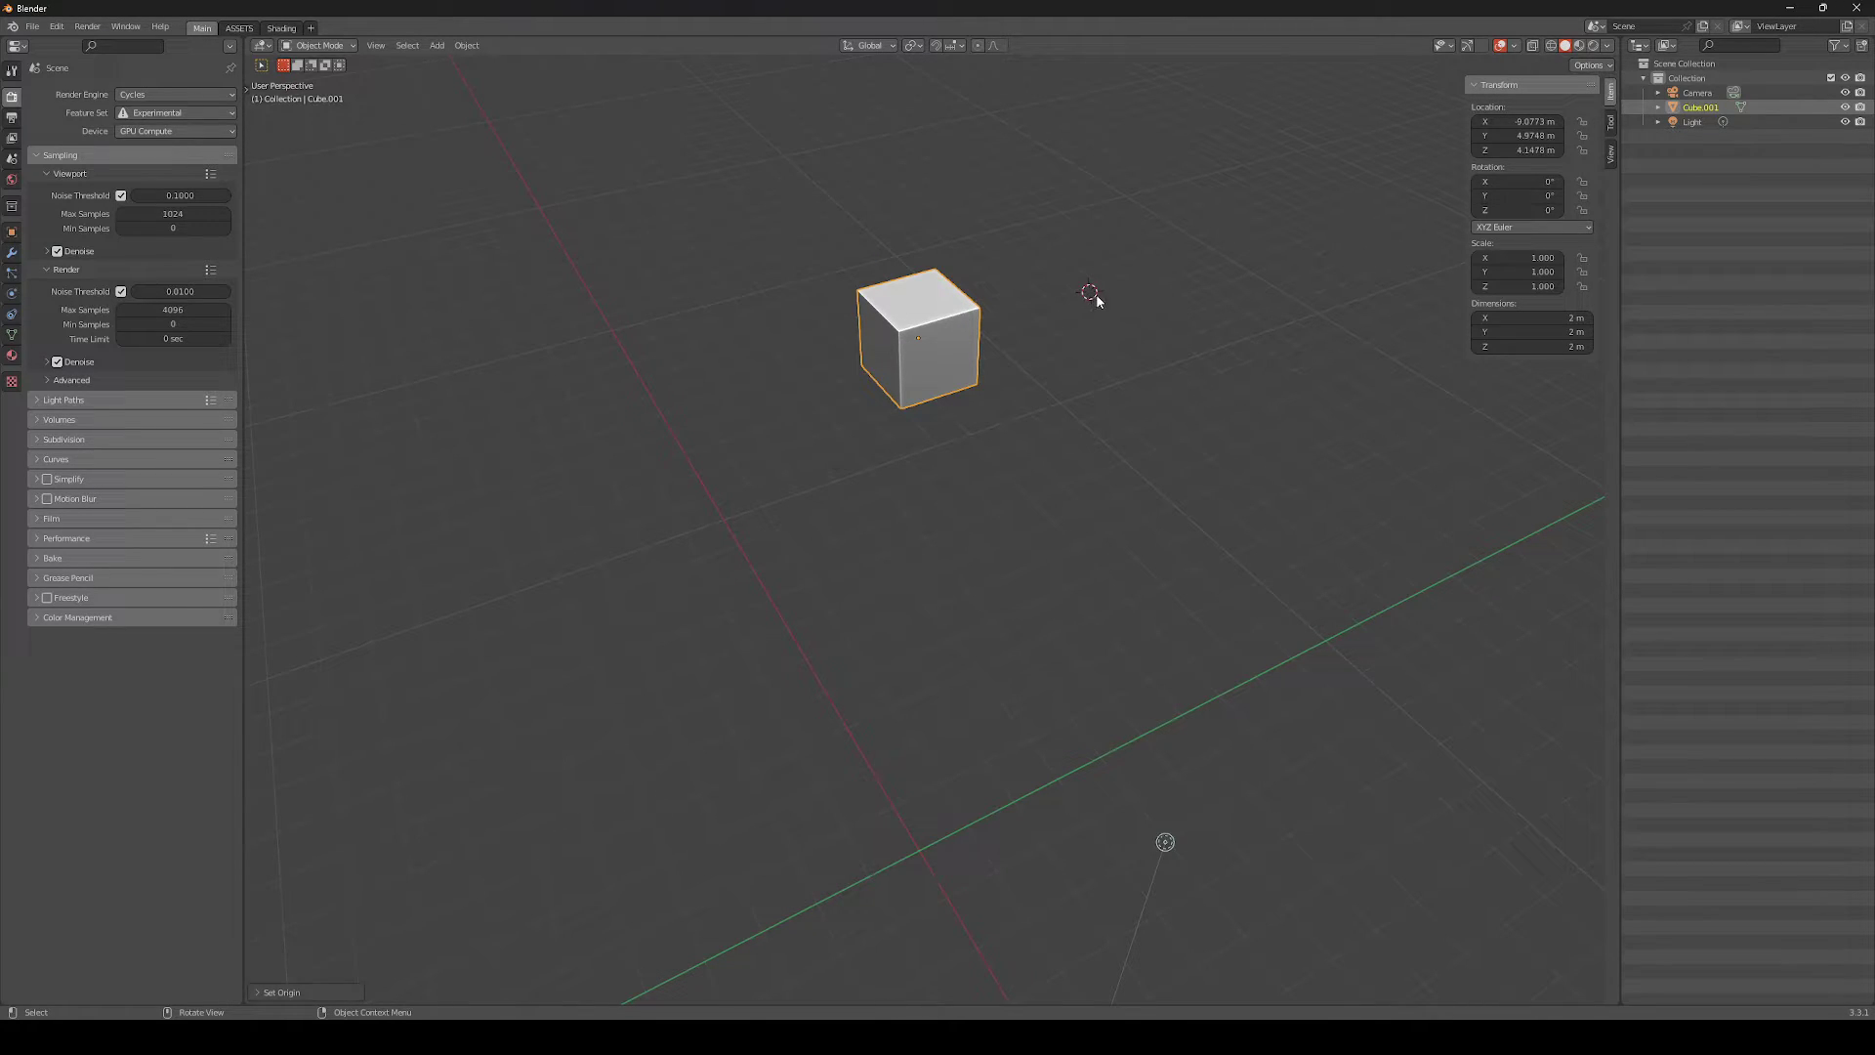
{"action": "middle_click_drag", "start_coordinate": [923, 346], "coordinate": [895, 316]}
{"action": "key", "text": "KP_Decimal"}
{"action": "scroll", "coordinate": [972, 412], "scroll_direction": "down", "scroll_amount": 6}
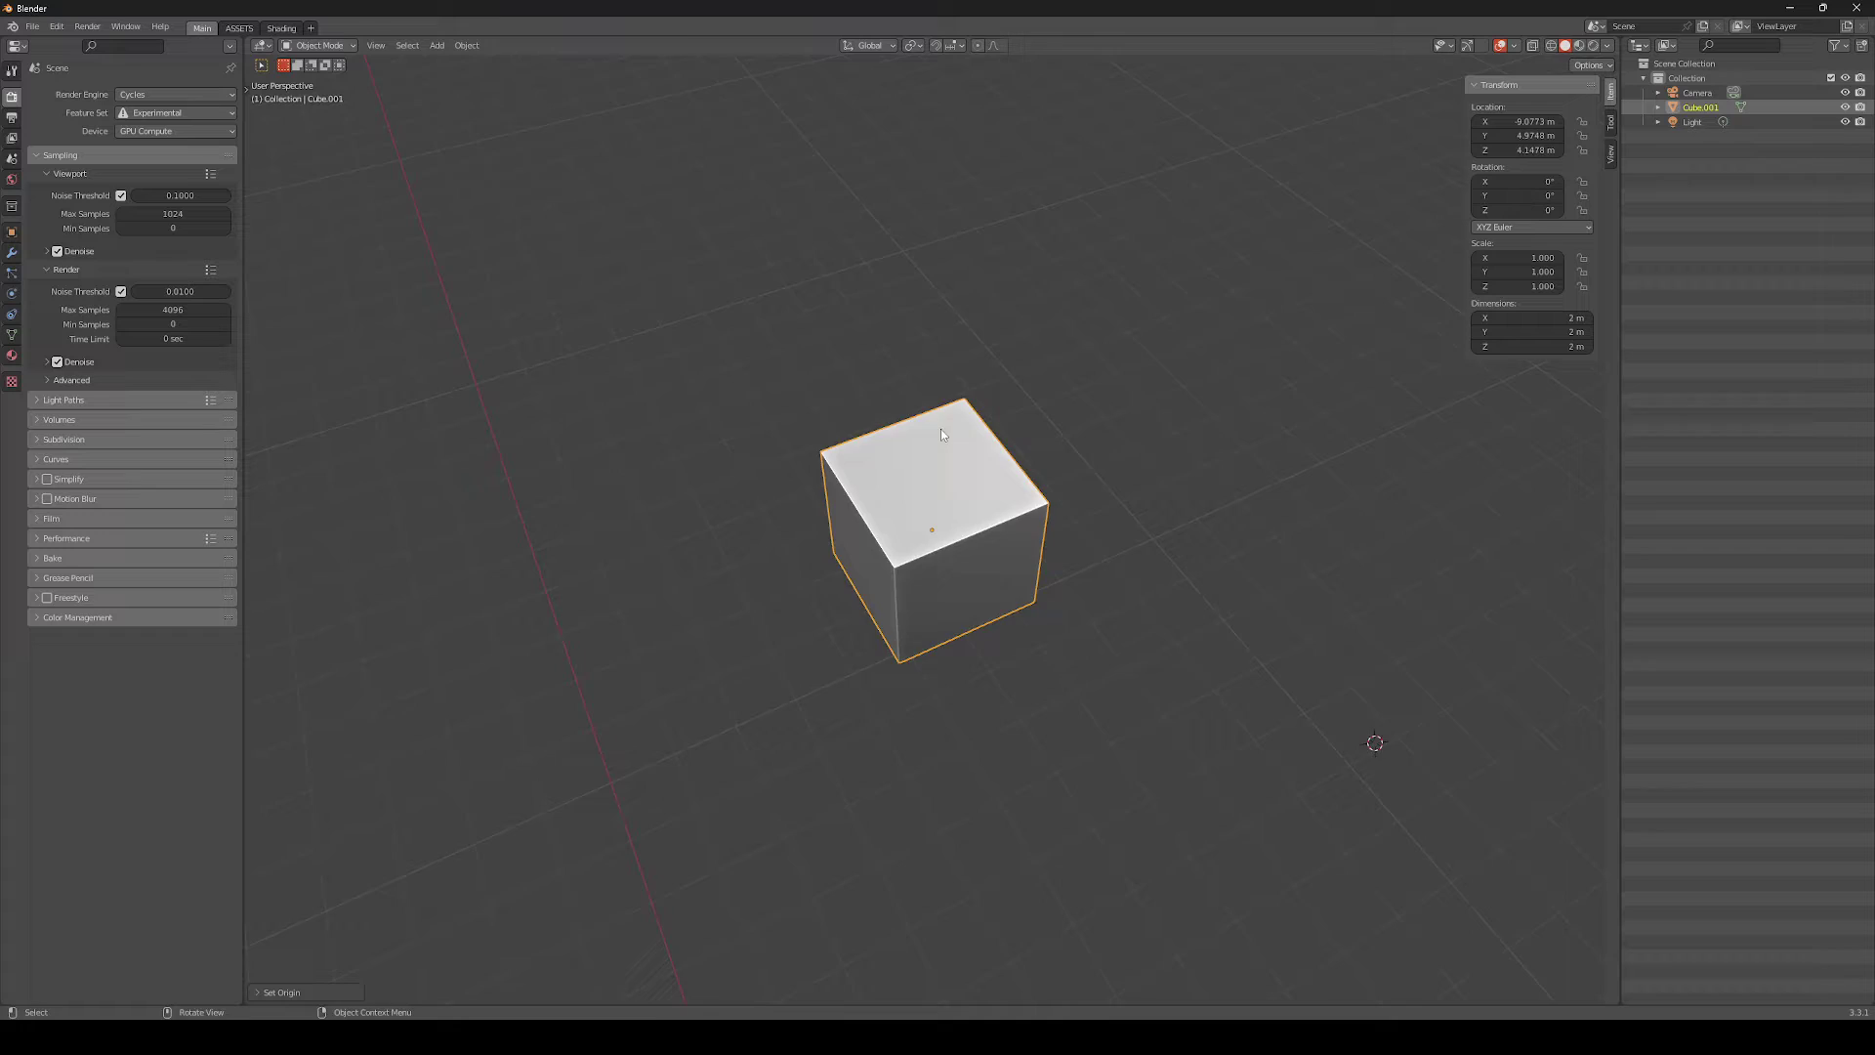
In Edit Mode, select only one bottom corner vertex of the cube and snap the 3D cursor to it
{"action": "middle_click_drag", "start_coordinate": [941, 430], "coordinate": [966, 510]}
{"action": "scroll", "coordinate": [1142, 478], "scroll_direction": "up", "scroll_amount": 2}
{"action": "middle_click_drag", "start_coordinate": [1099, 502], "coordinate": [1130, 451]}
{"action": "key", "text": "Tab"}
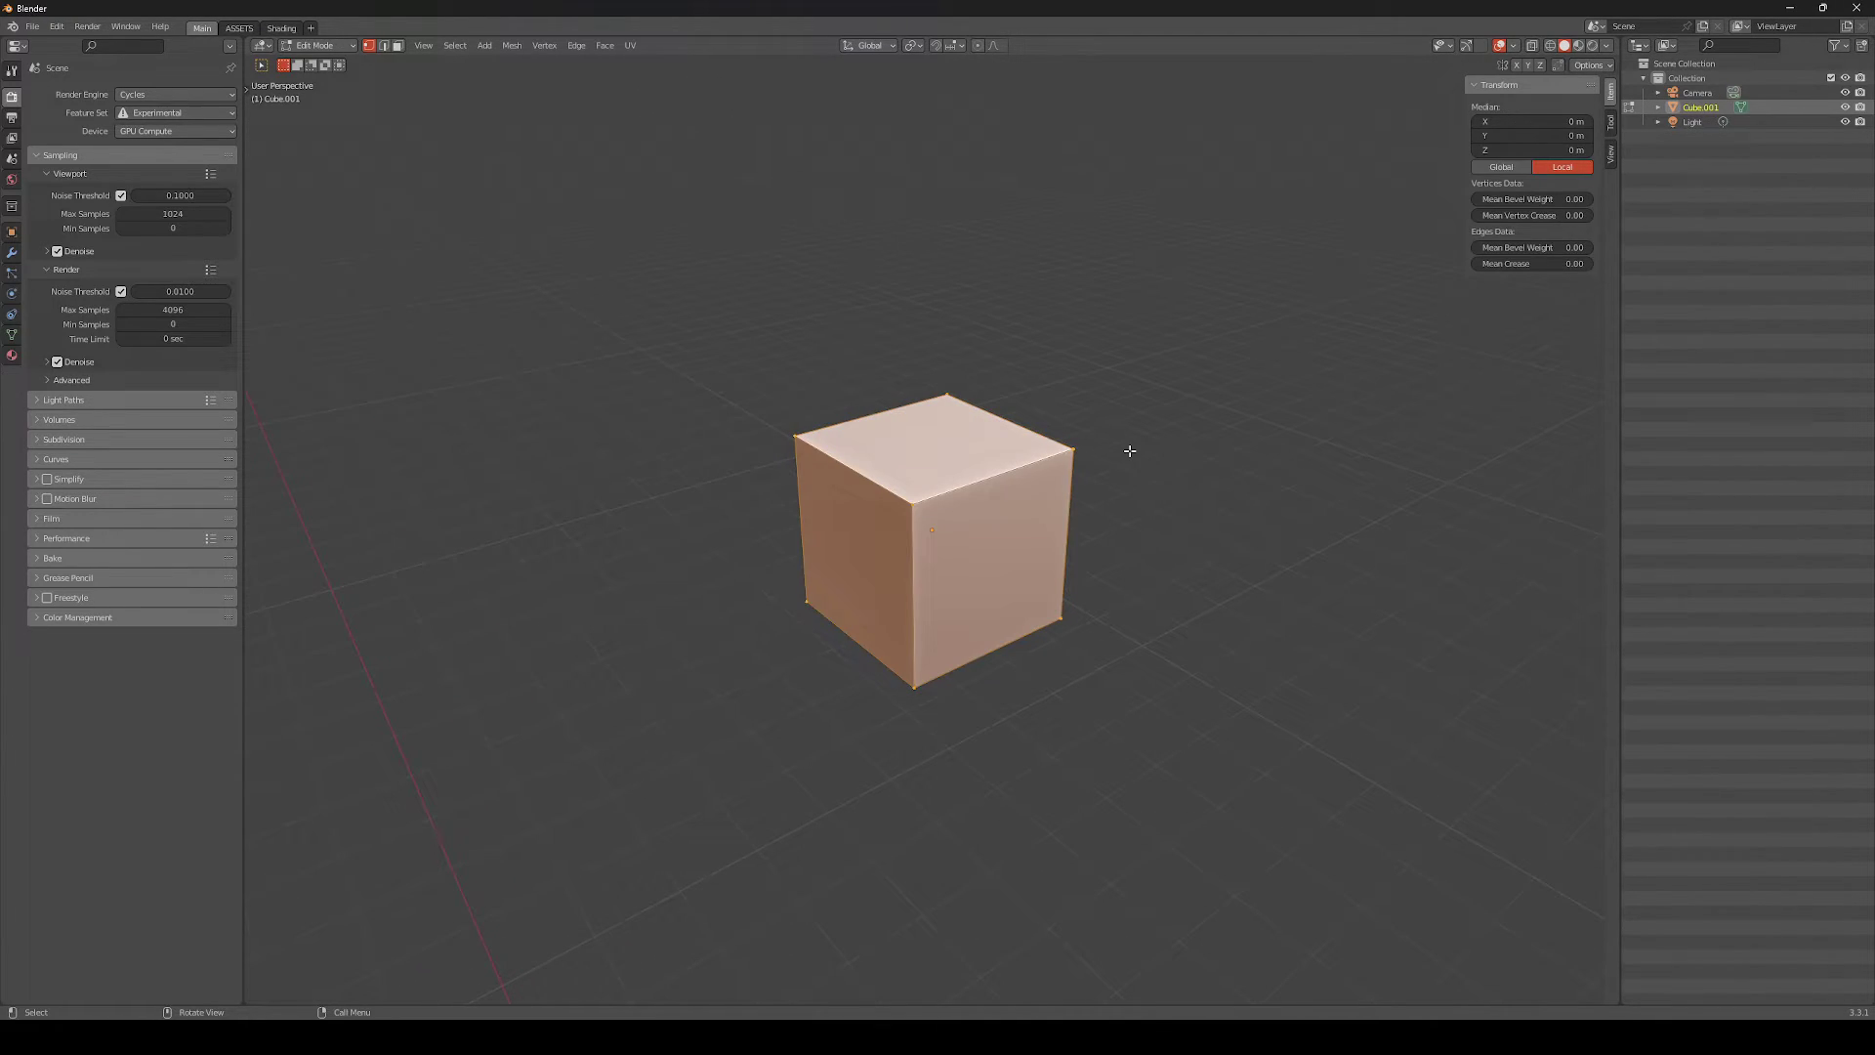
{"action": "key", "text": "alt+a"}
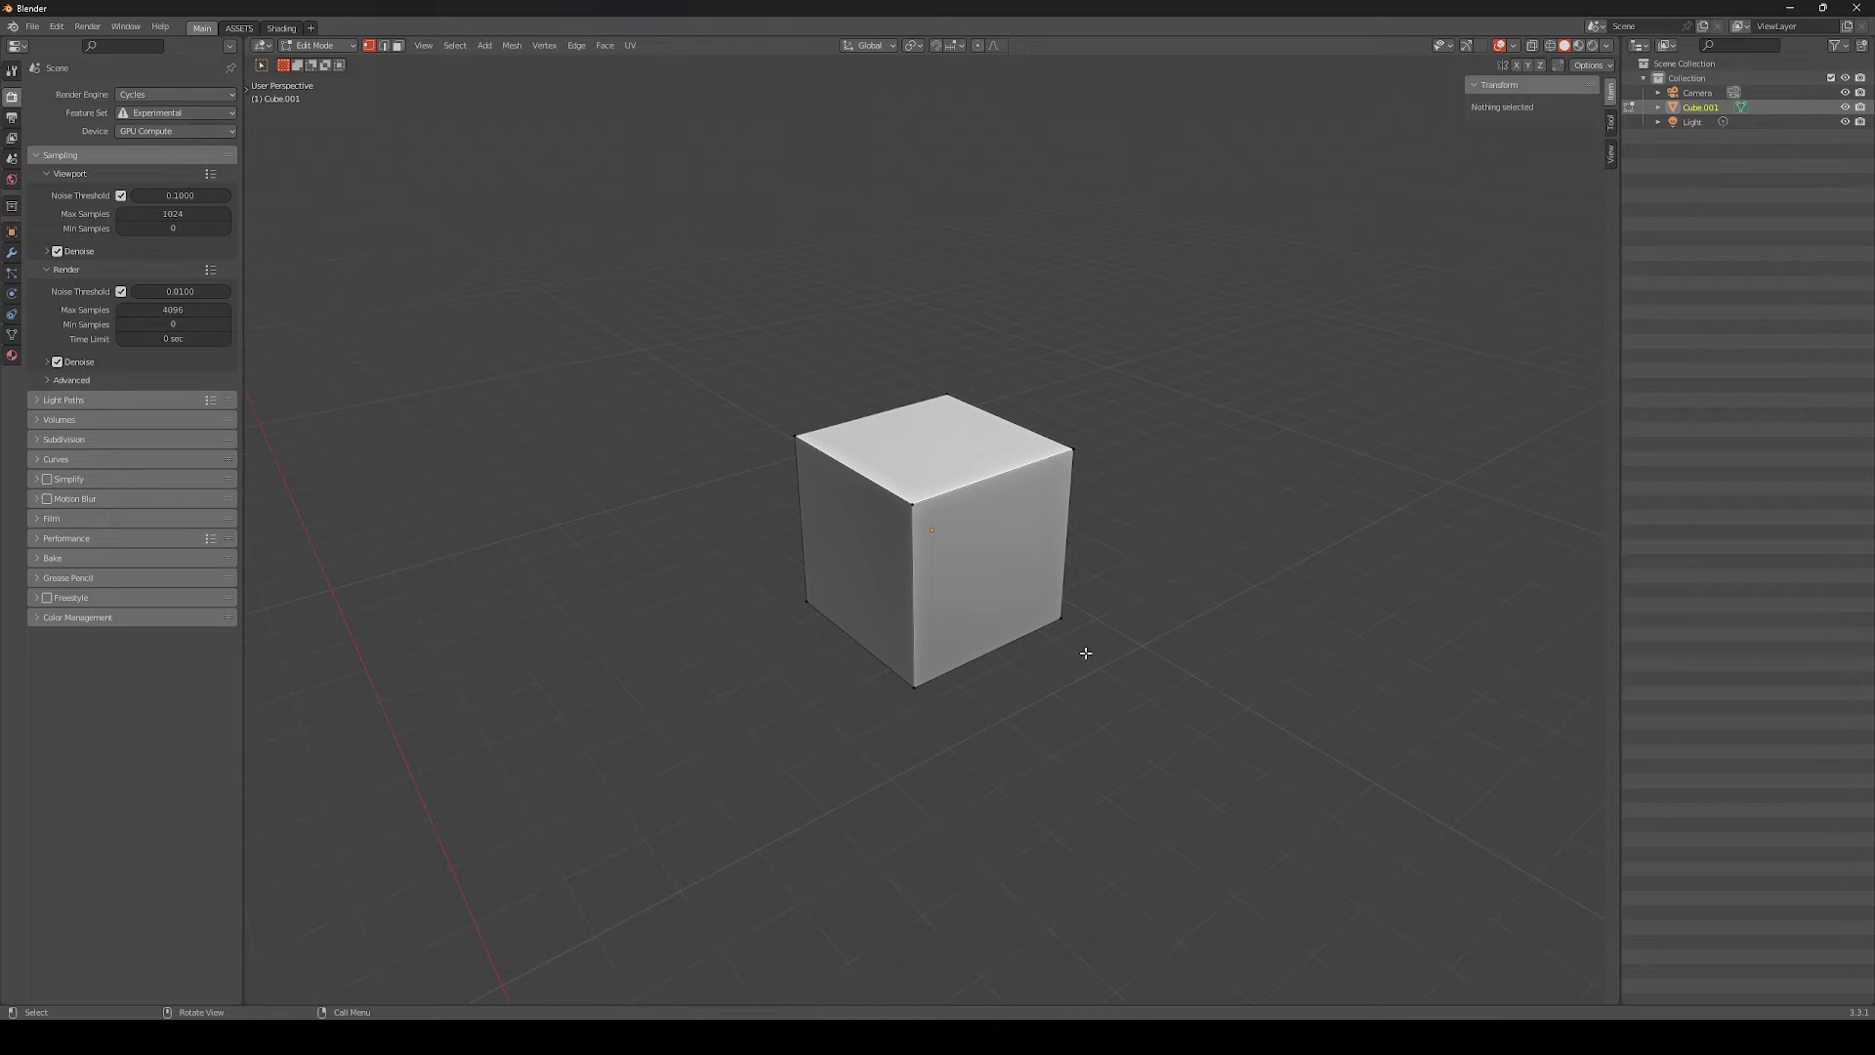
{"action": "key", "text": "b"}
{"action": "left_click_drag", "start_coordinate": [1041, 623], "coordinate": [1079, 598]}
{"action": "middle_click_drag", "start_coordinate": [1078, 597], "coordinate": [1120, 572]}
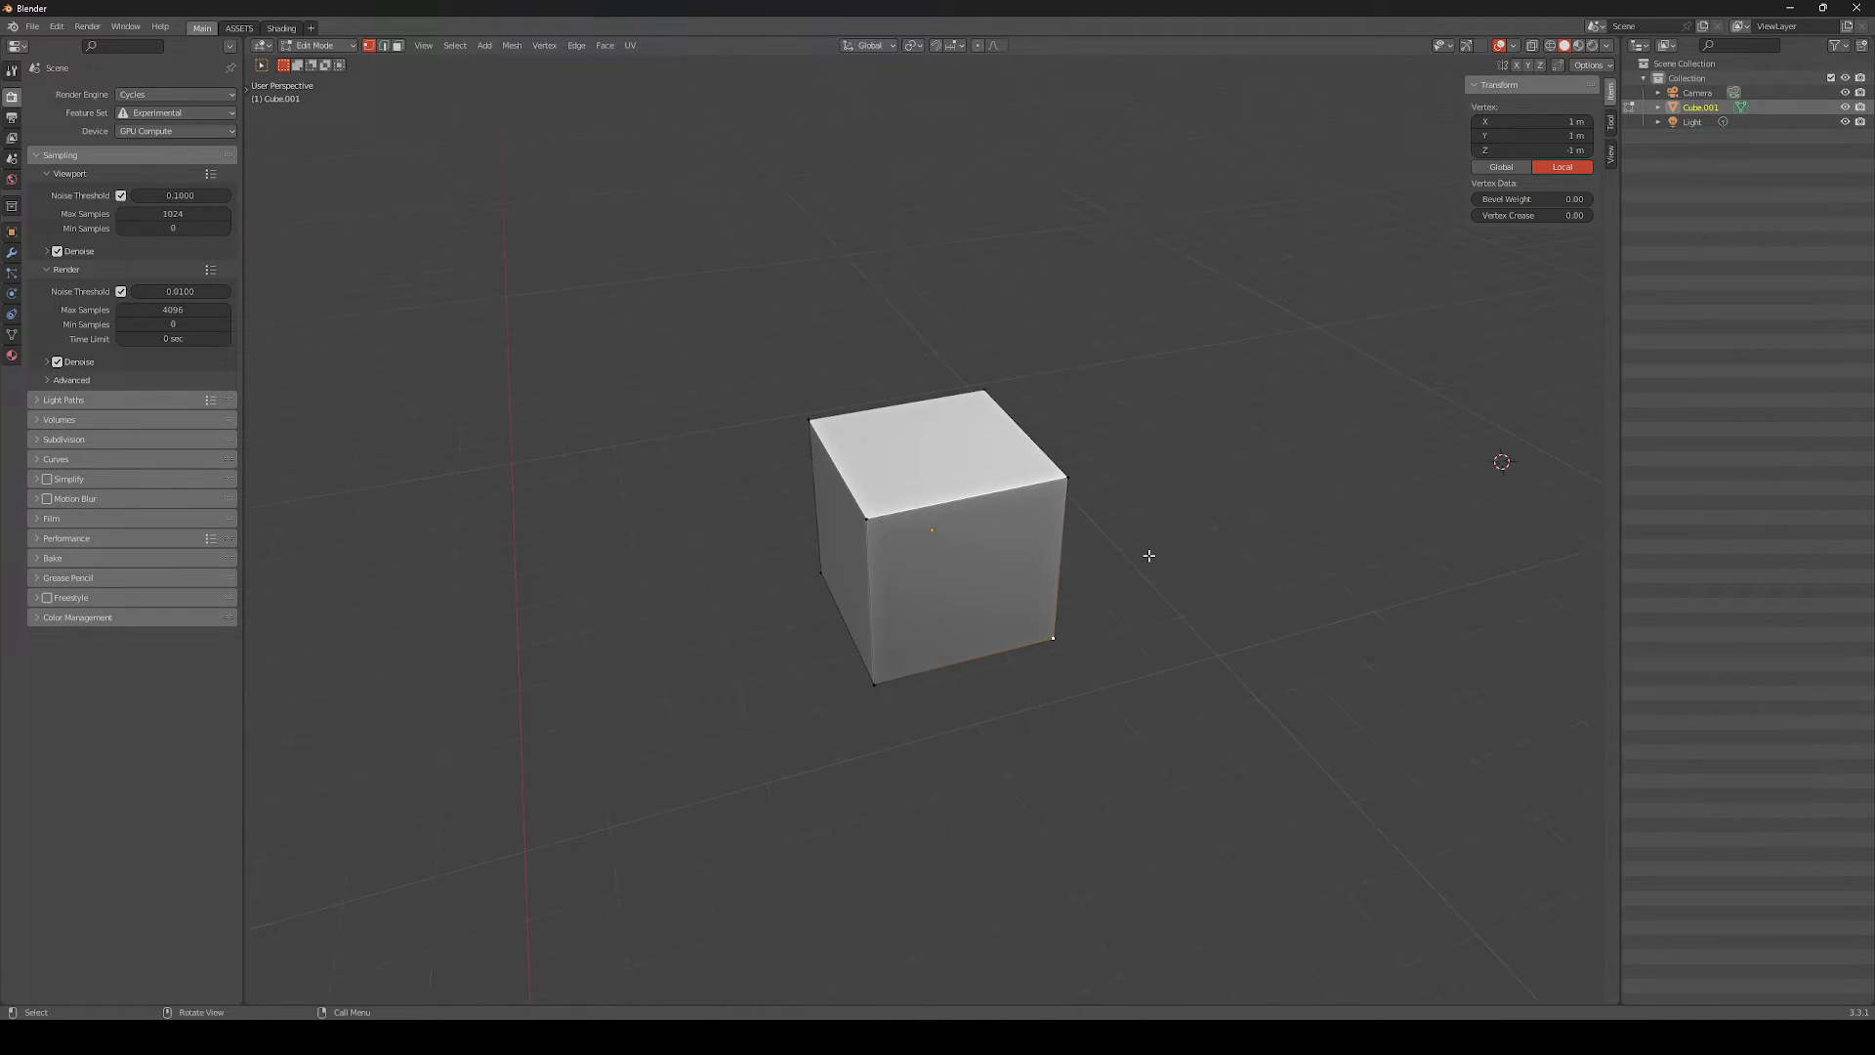
{"action": "key", "text": "shift+s"}
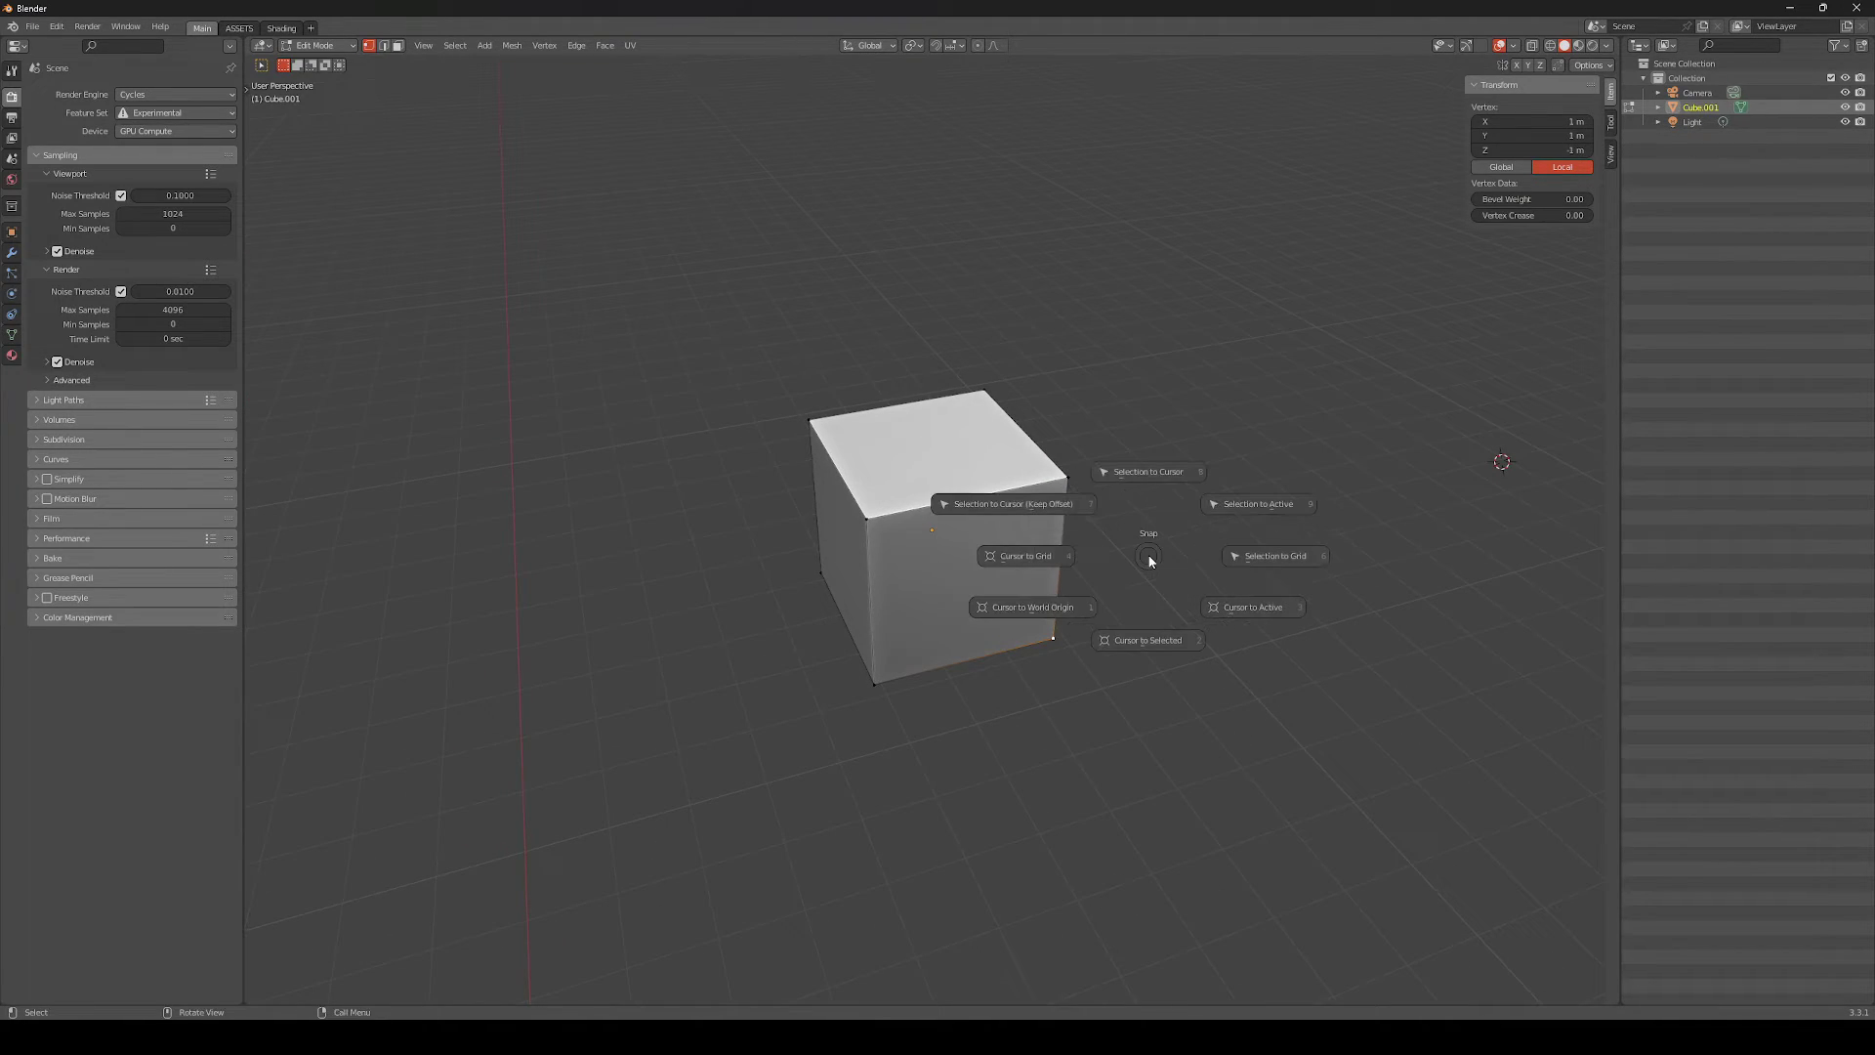
{"action": "left_click", "coordinate": [1139, 643]}
Return to Object Mode and set the cube's origin to the 3D cursor at its bottom corner
{"action": "key", "text": "Tab"}
{"action": "key", "text": "q"}
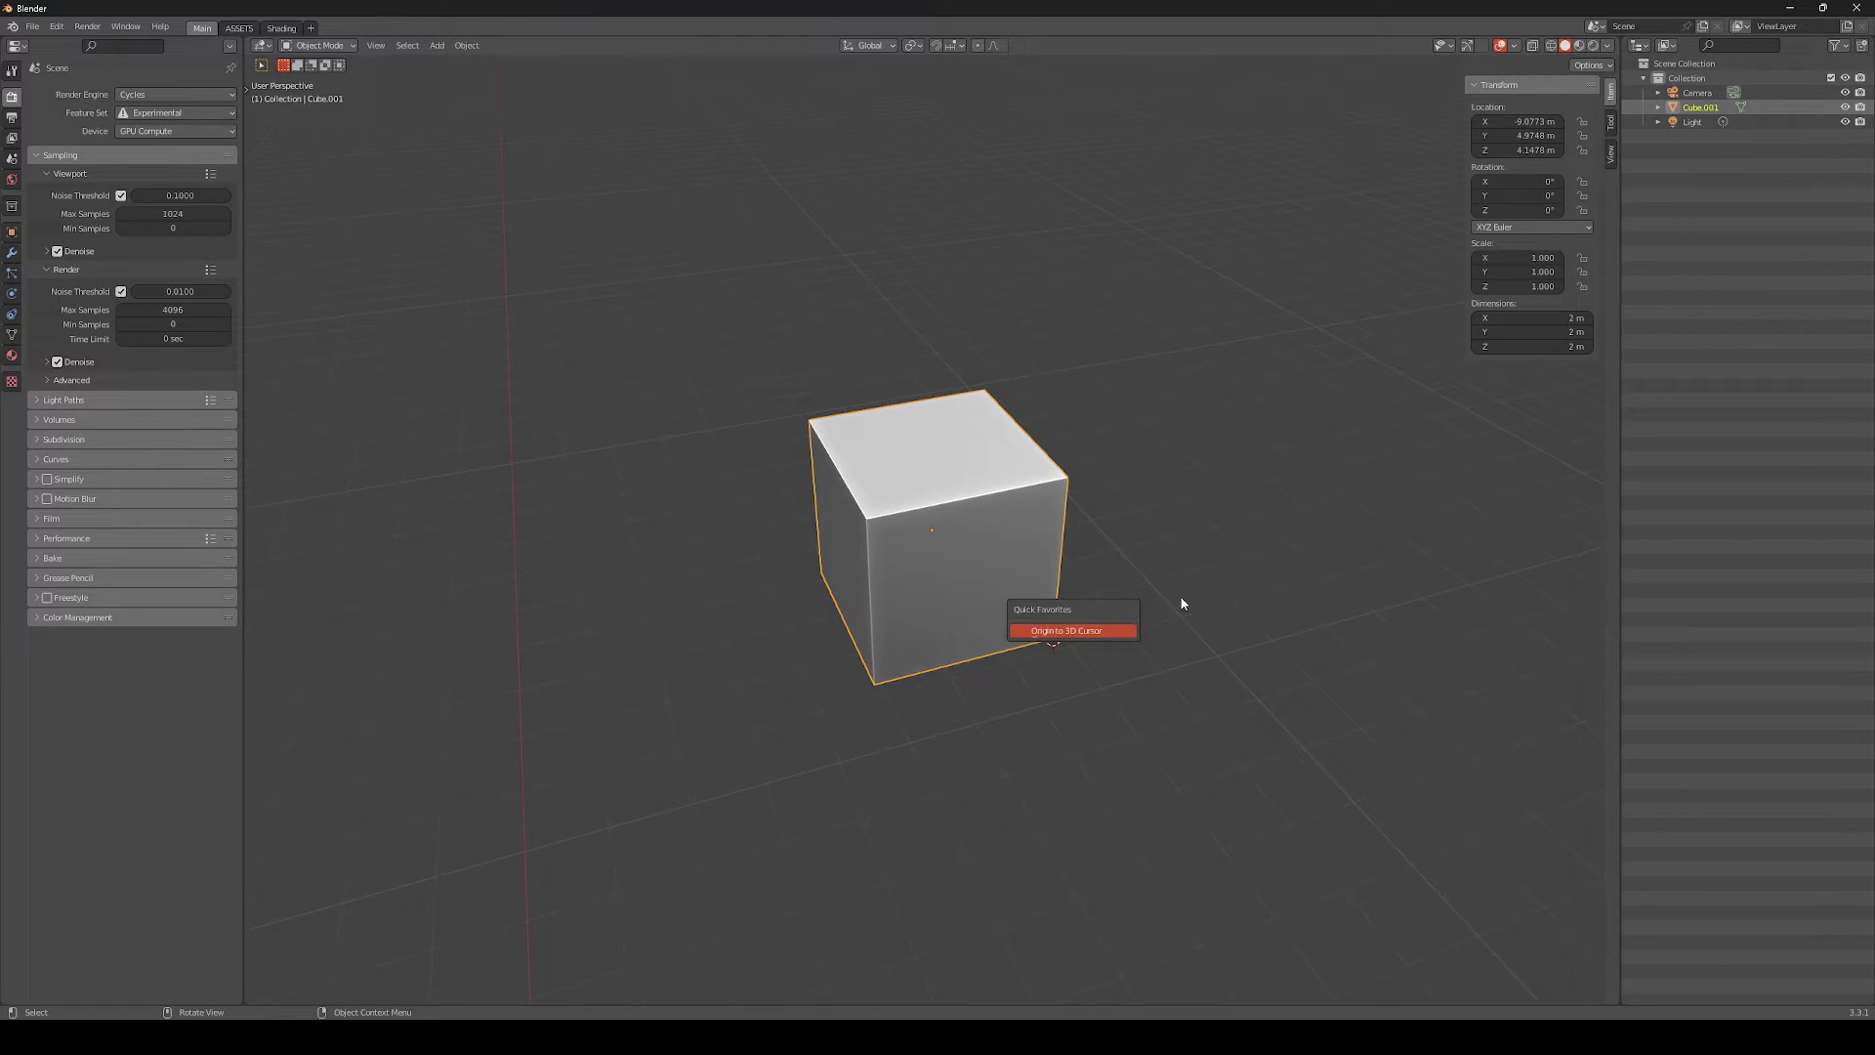
{"action": "key", "text": "q"}
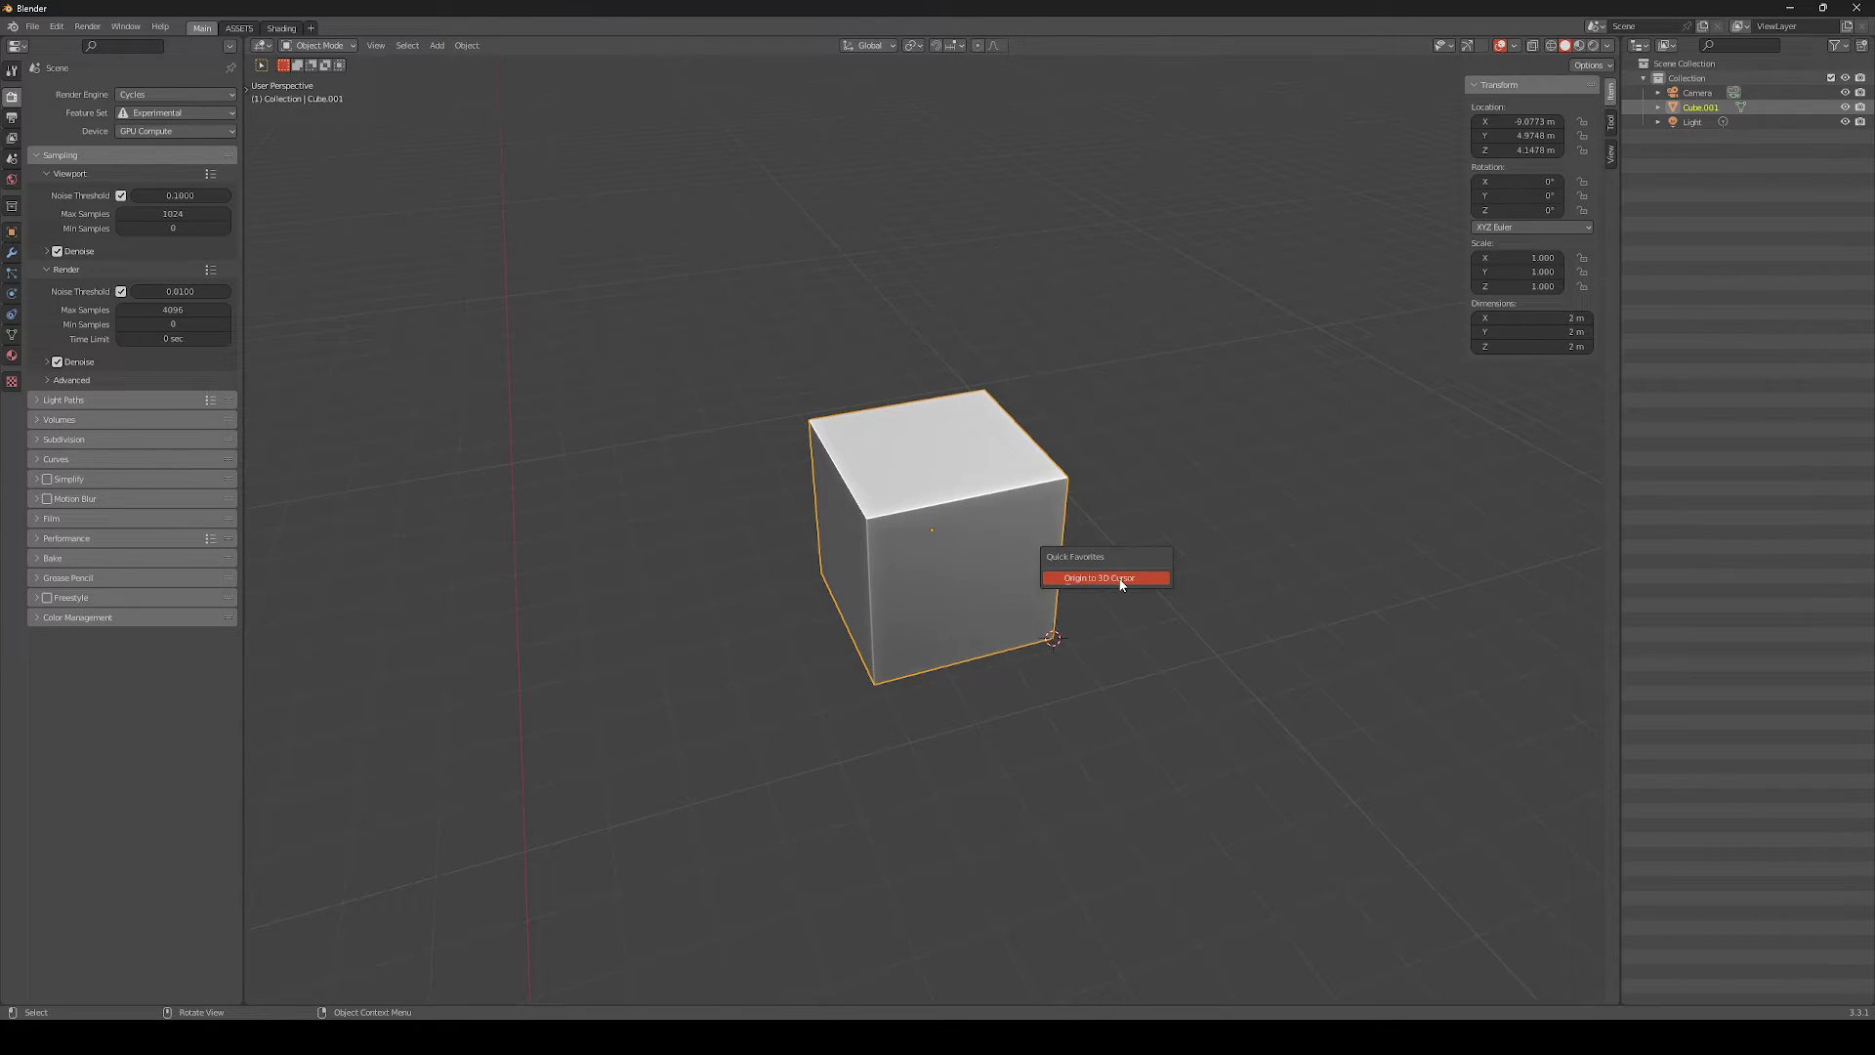
{"action": "right_click", "coordinate": [683, 299]}
{"action": "mouse_move", "coordinate": [724, 299]}
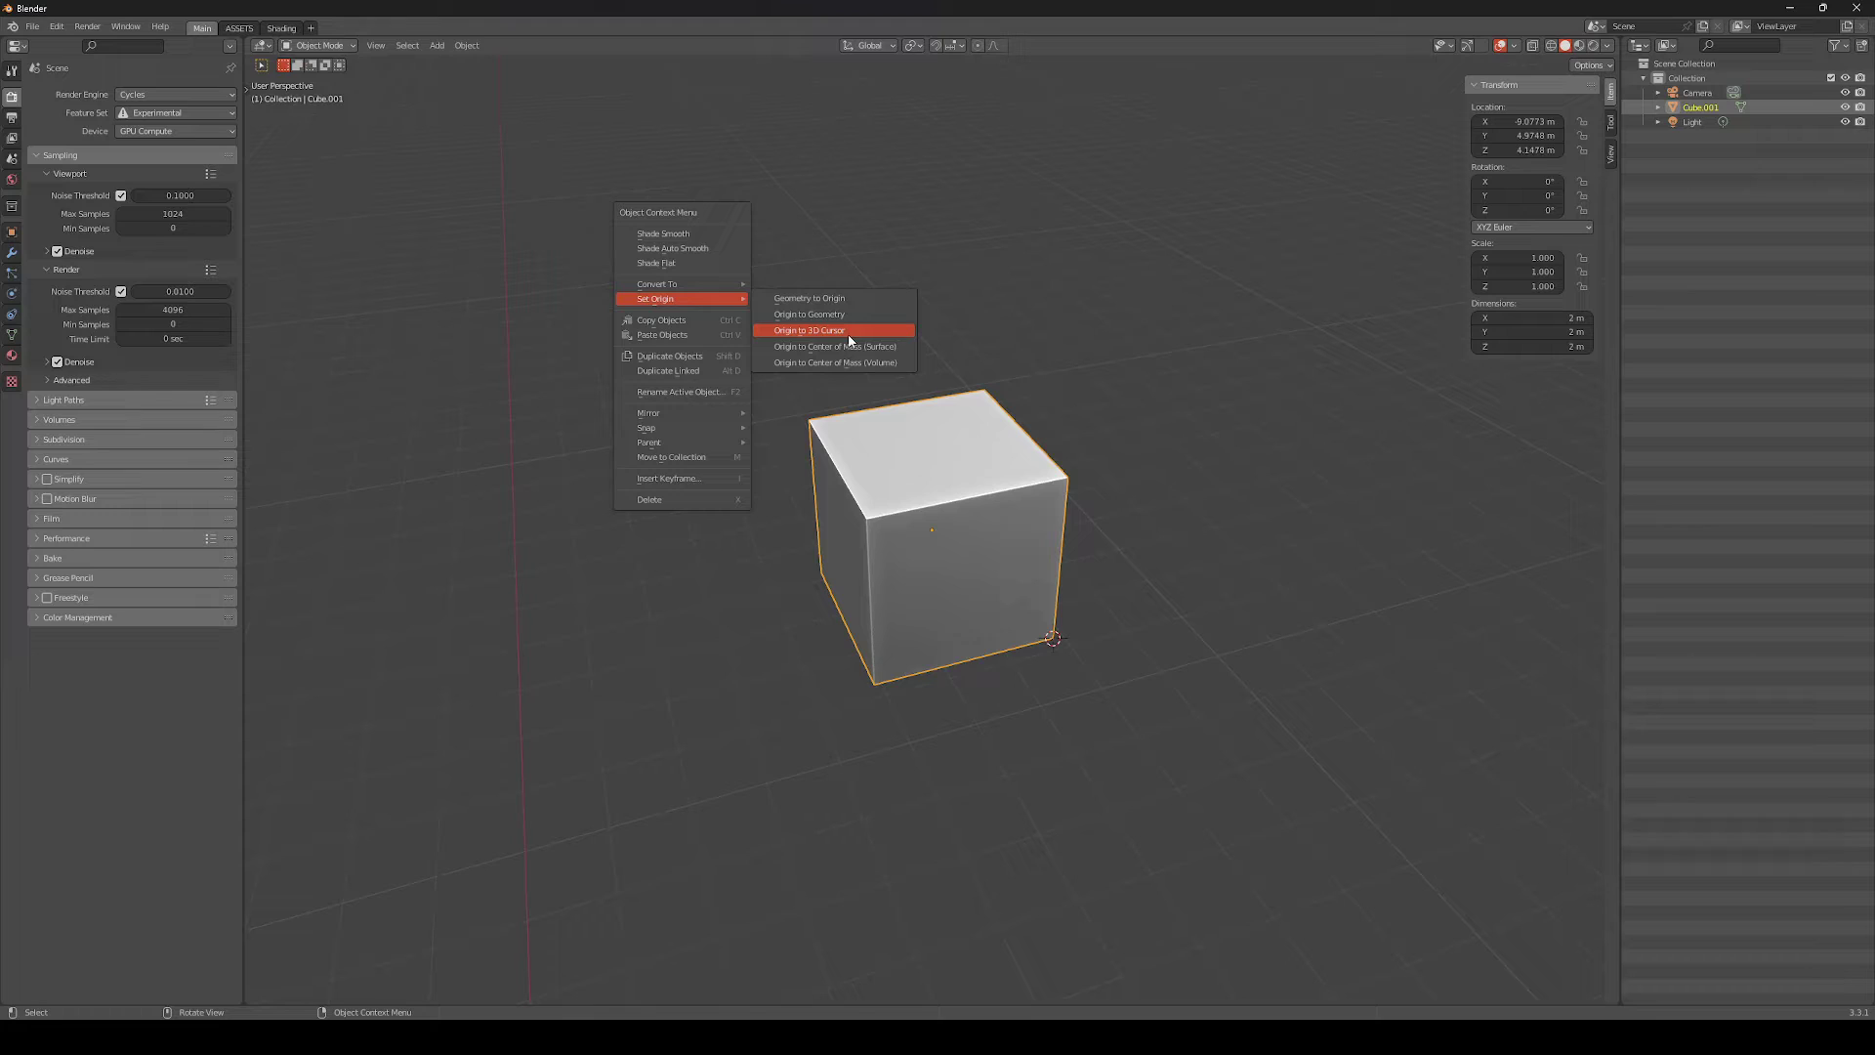
{"action": "left_click", "coordinate": [823, 330]}
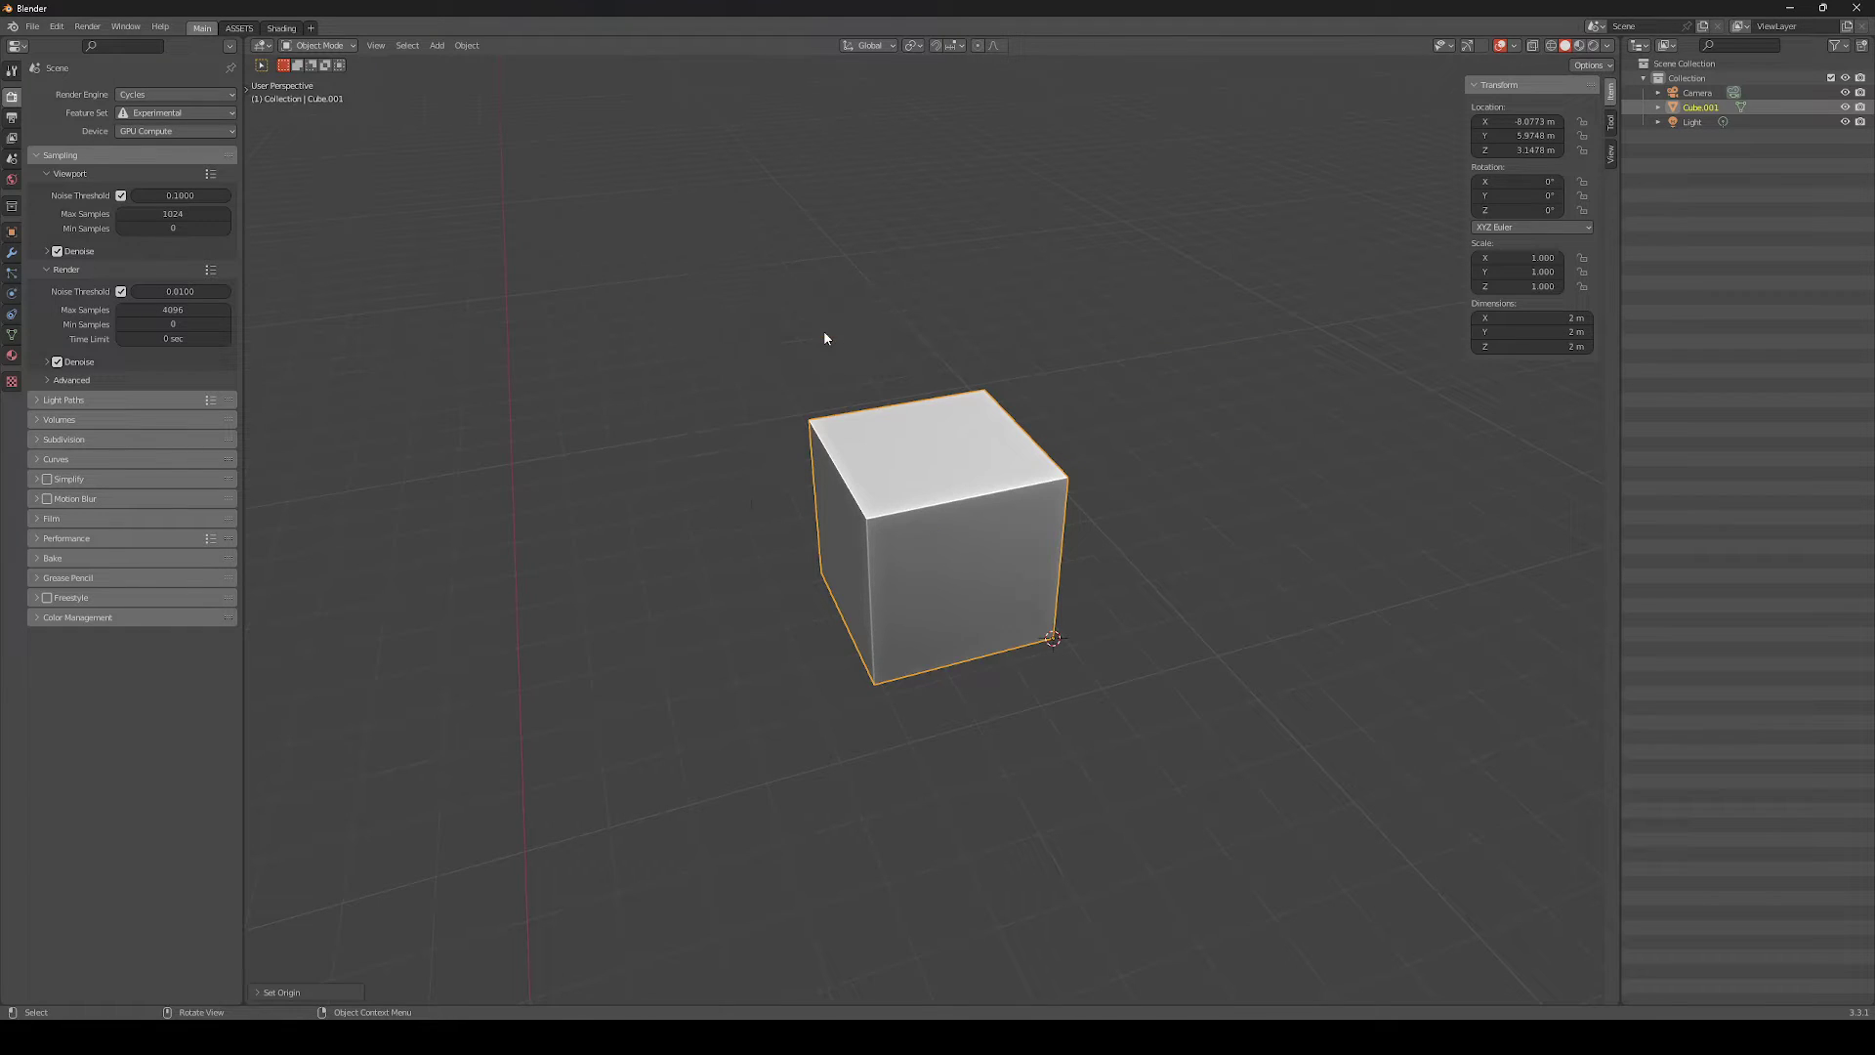
{"action": "left_click", "coordinate": [467, 45]}
{"action": "mouse_move", "coordinate": [523, 77]}
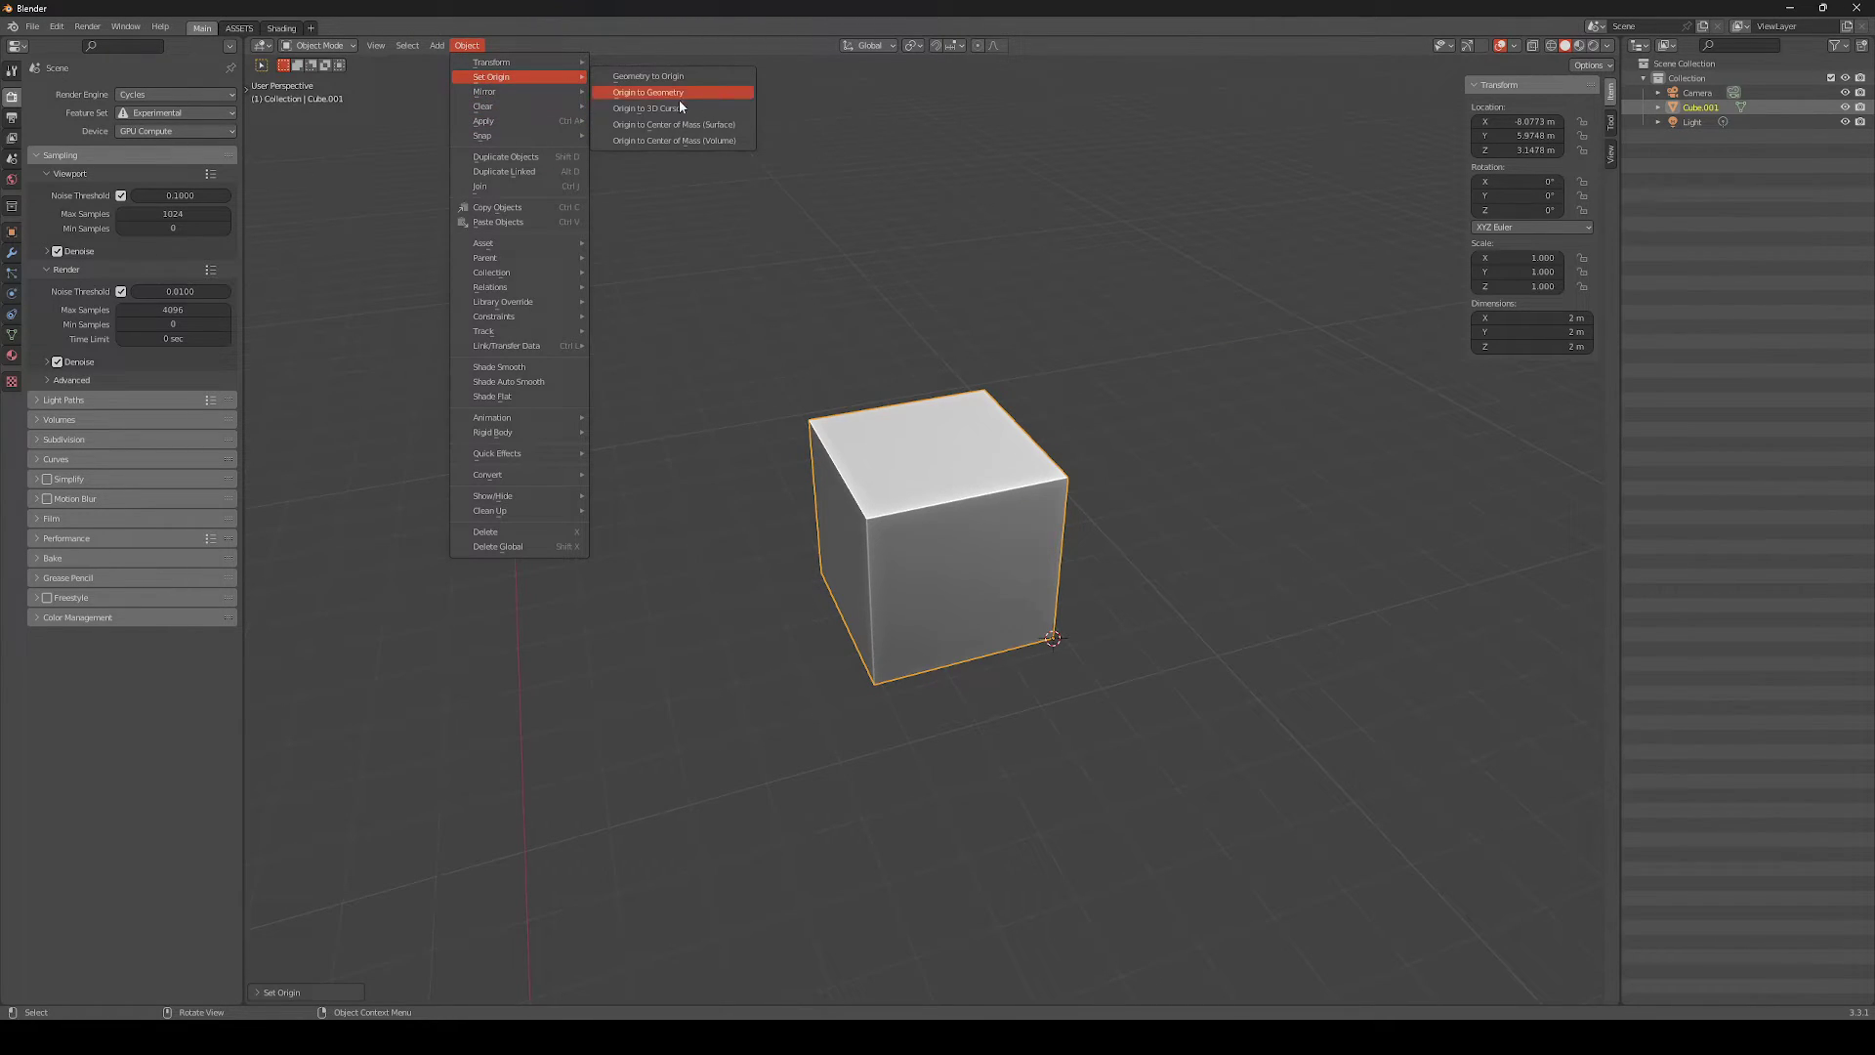
{"action": "middle_click_drag", "start_coordinate": [1118, 419], "coordinate": [993, 471]}
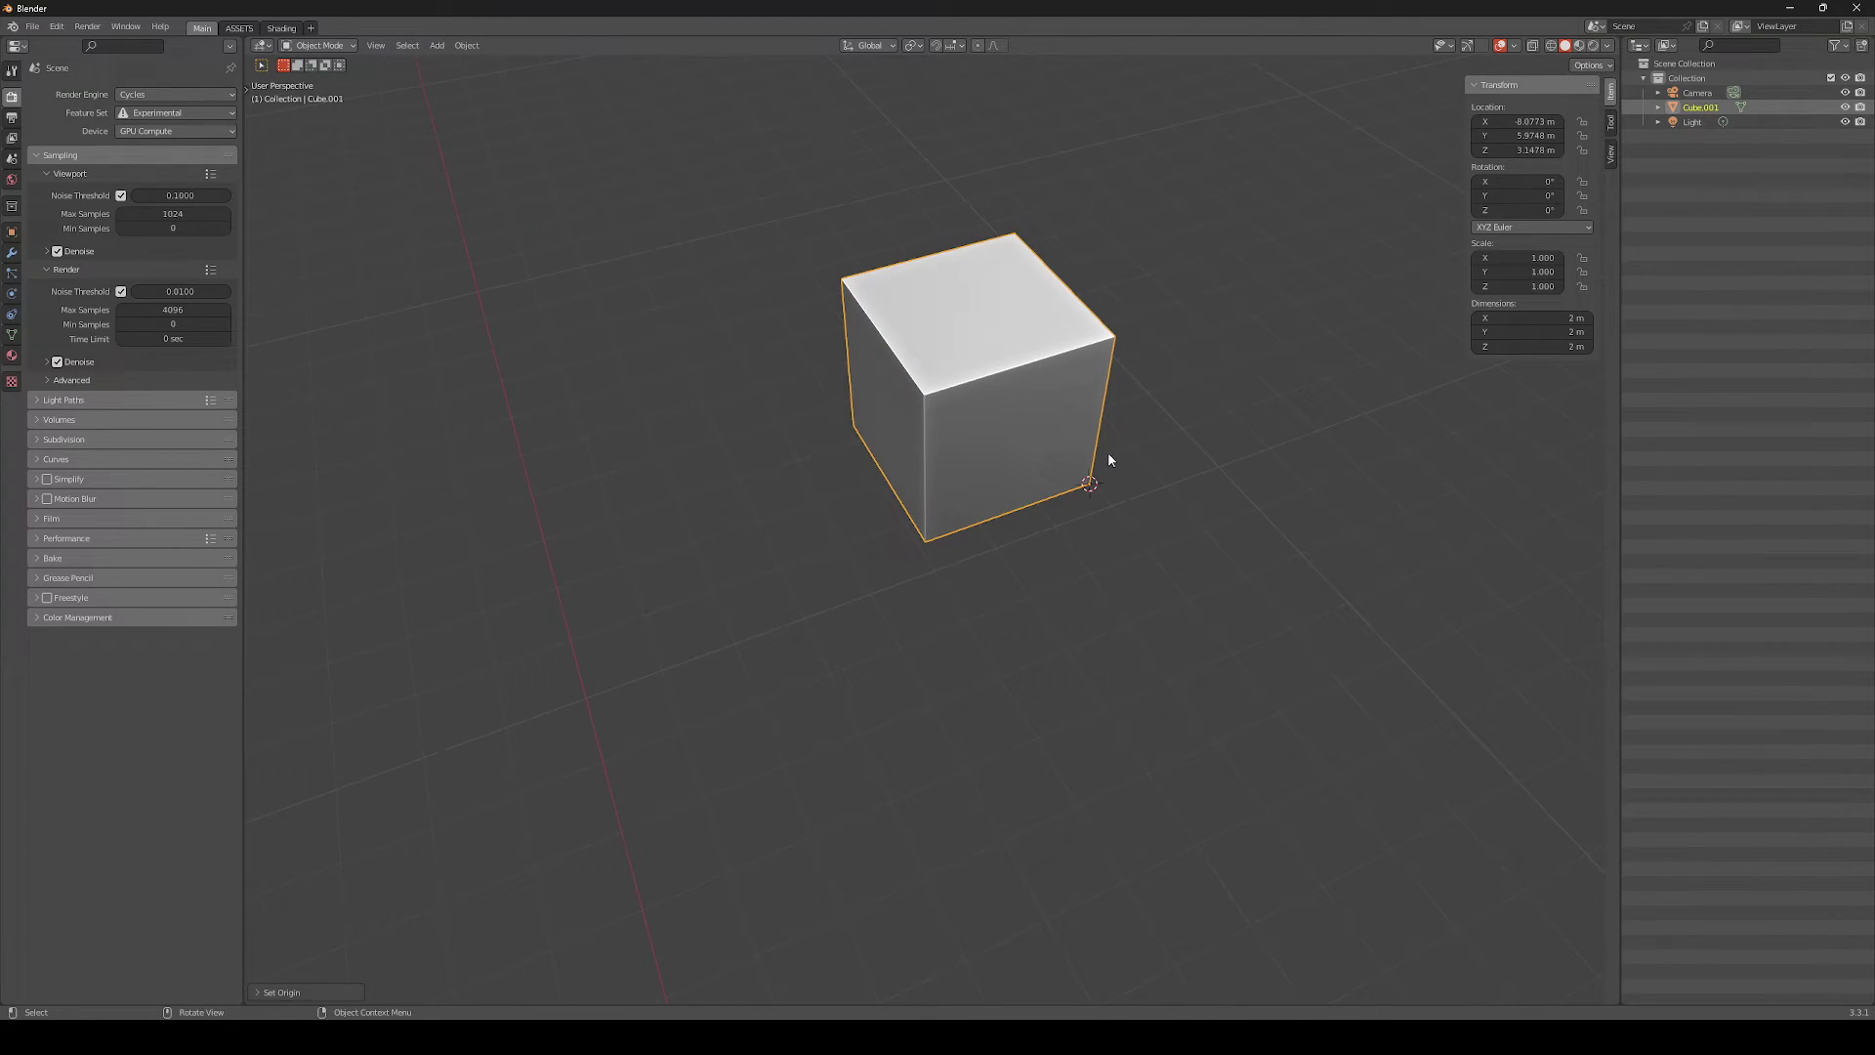
{"action": "middle_click_drag", "start_coordinate": [1117, 480], "coordinate": [703, 294]}
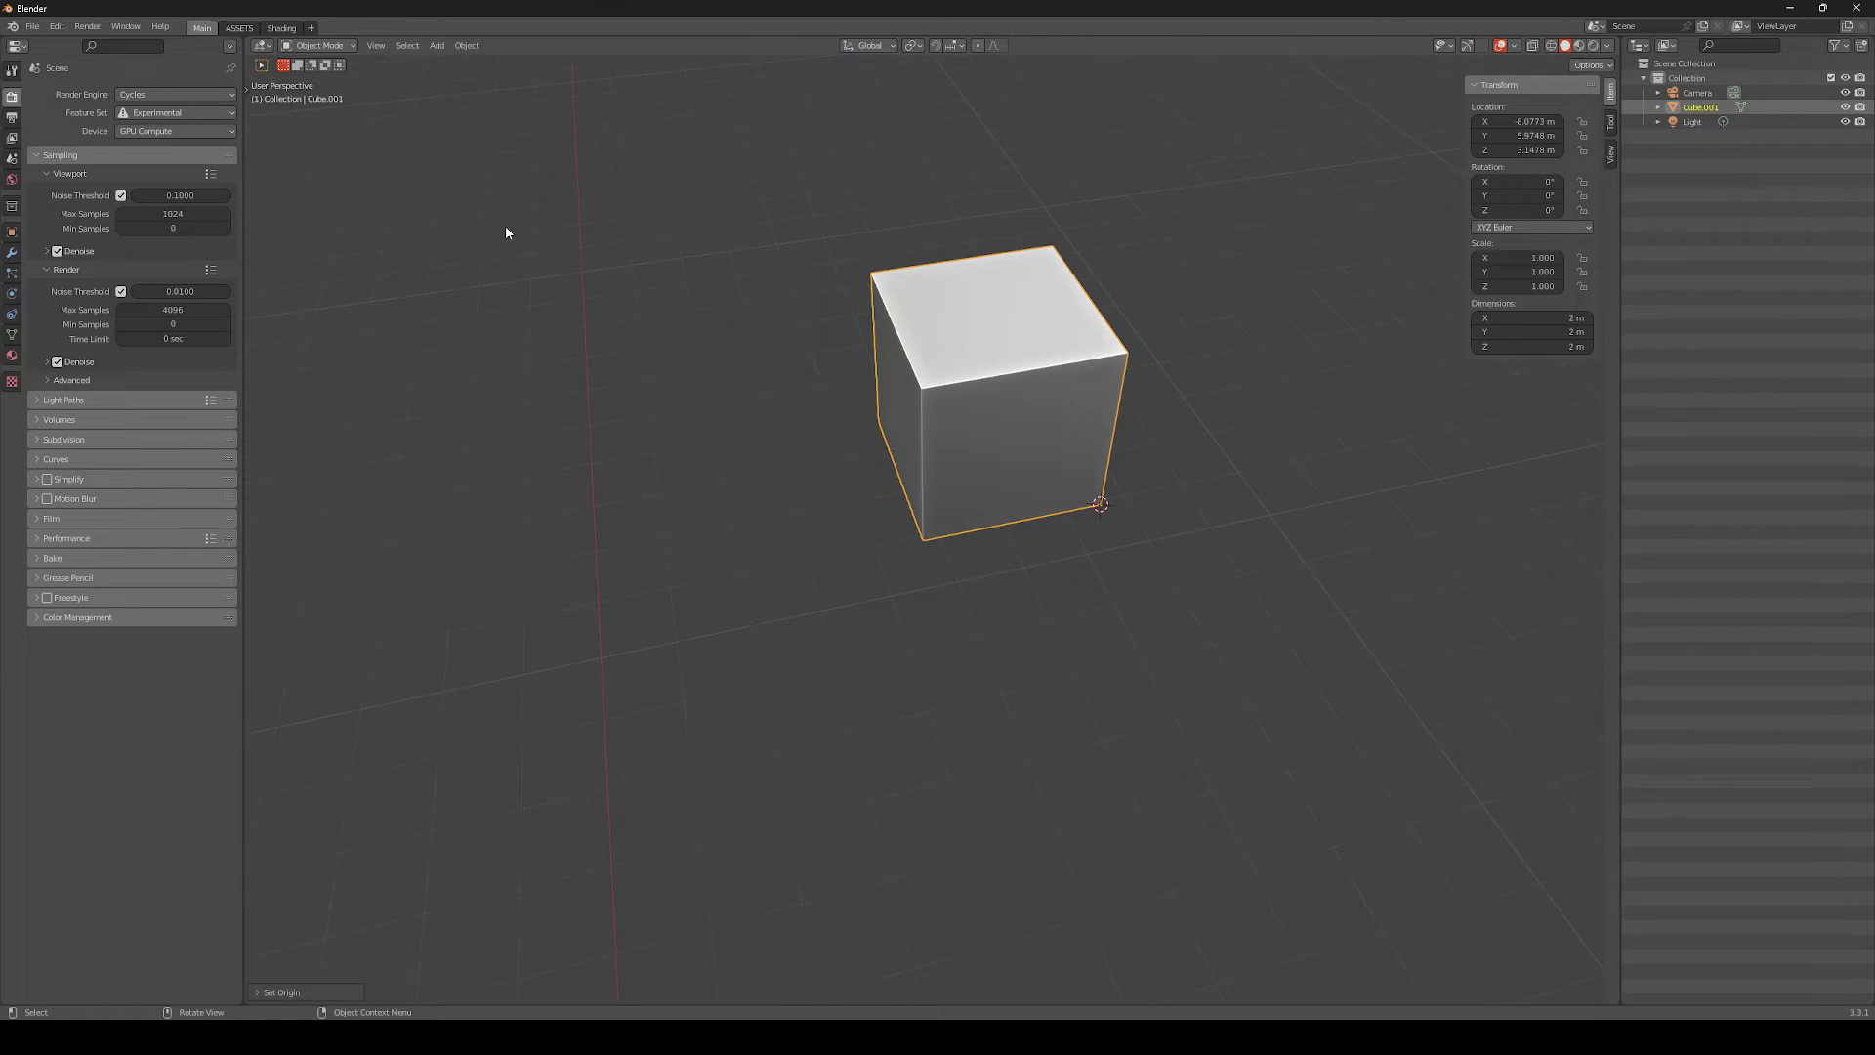
{"action": "middle_click_drag", "start_coordinate": [507, 230], "coordinate": [865, 293]}
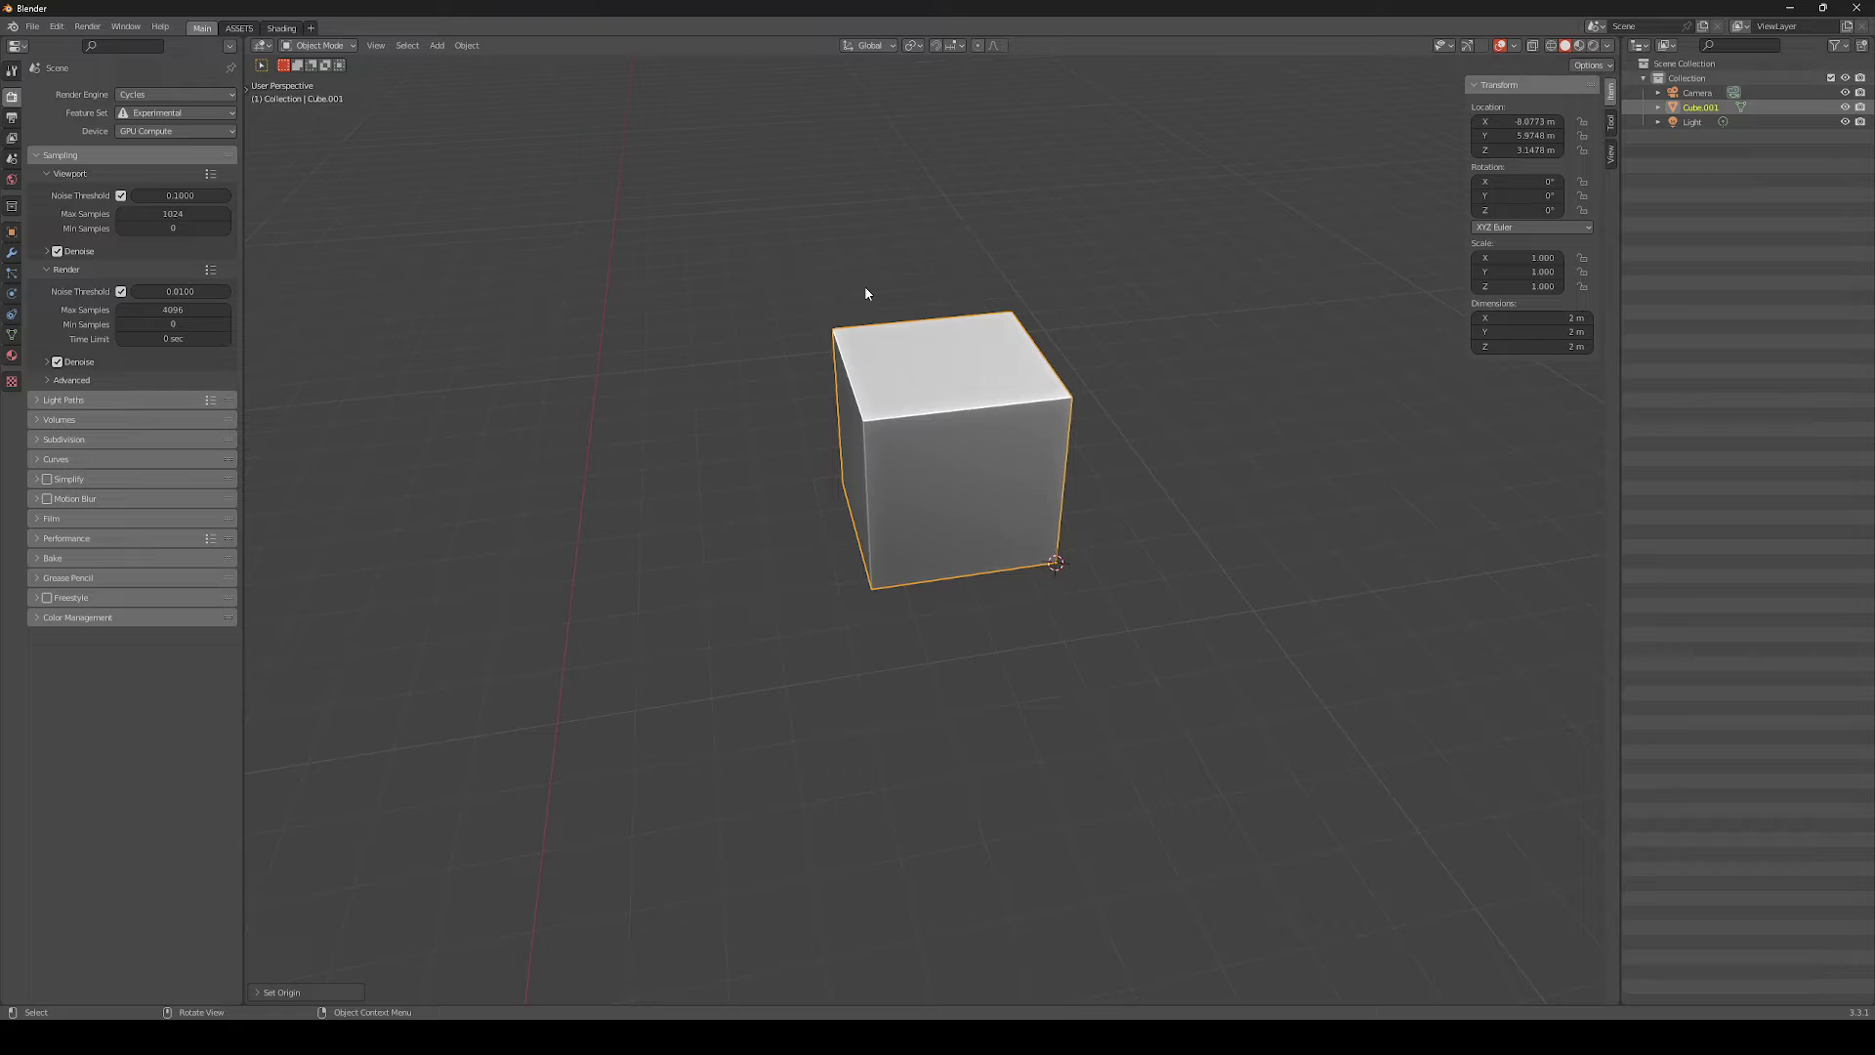
Add the Geometry to Origin command to the Quick Favorites and check the favorites list
{"action": "key", "text": "q"}
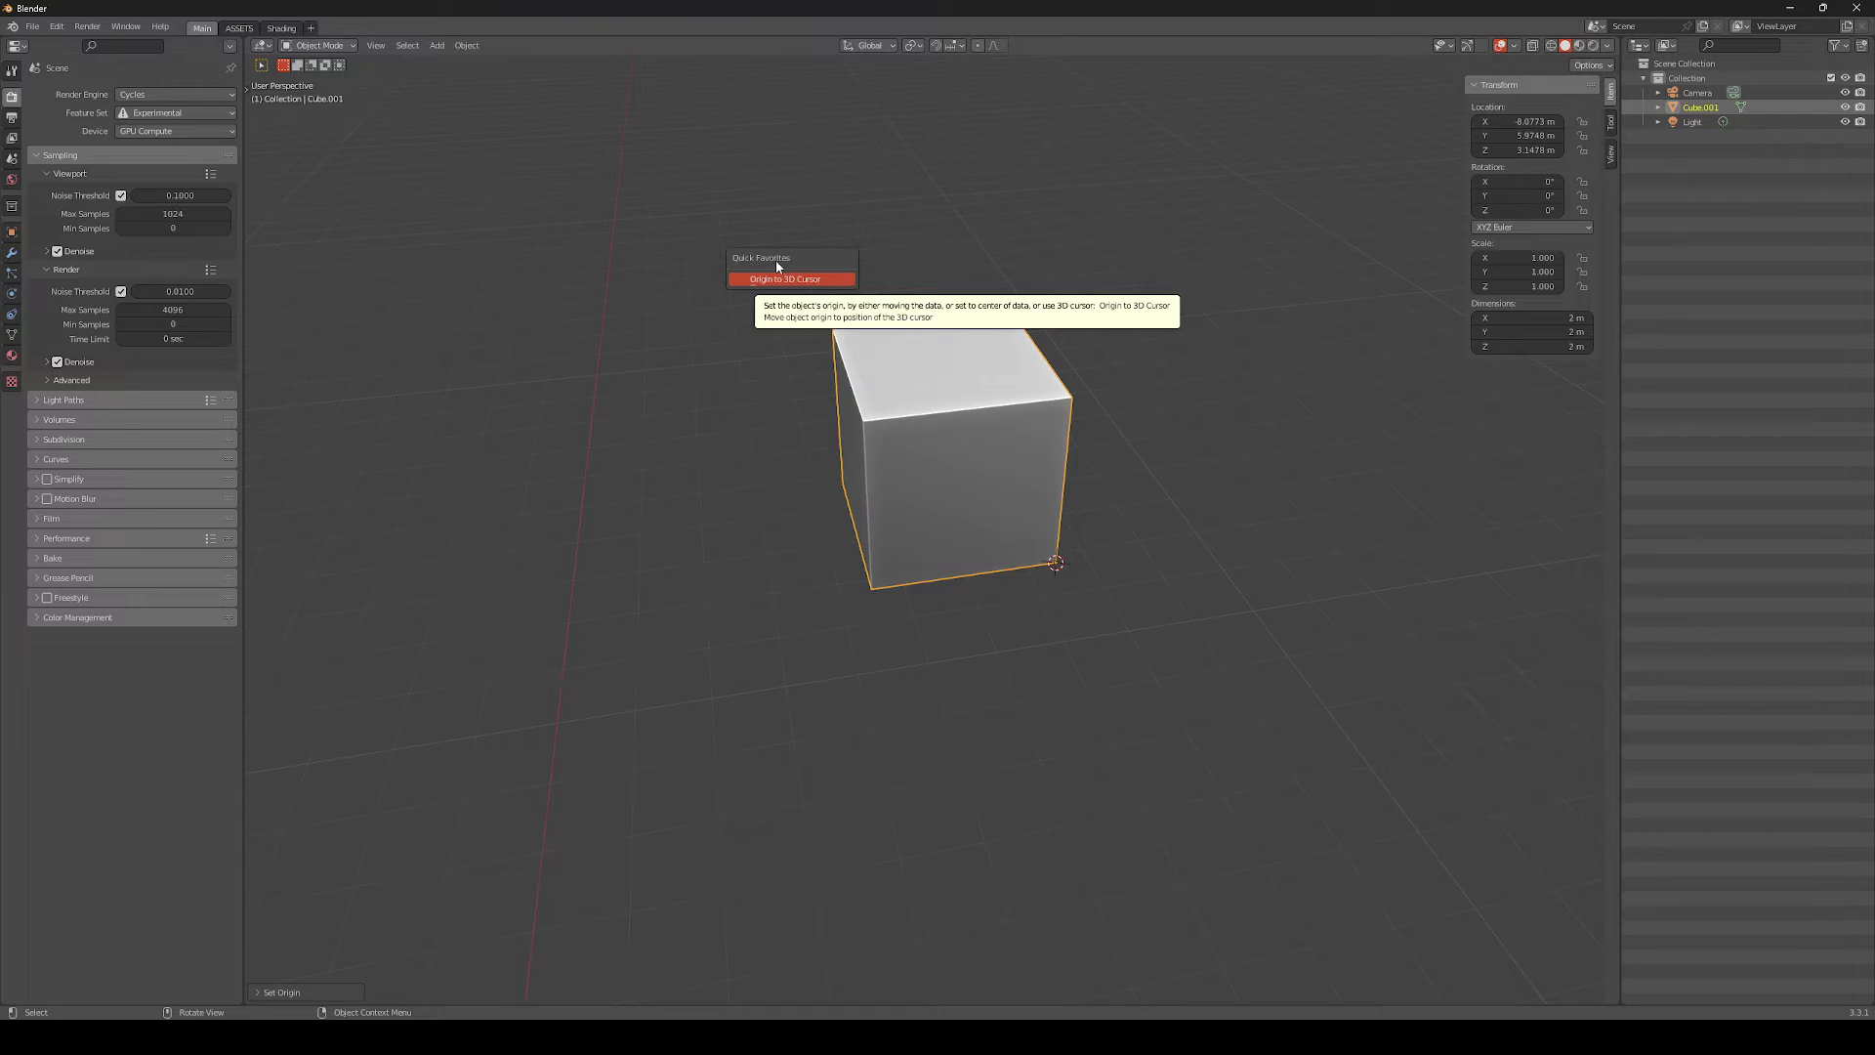
{"action": "left_click", "coordinate": [456, 46]}
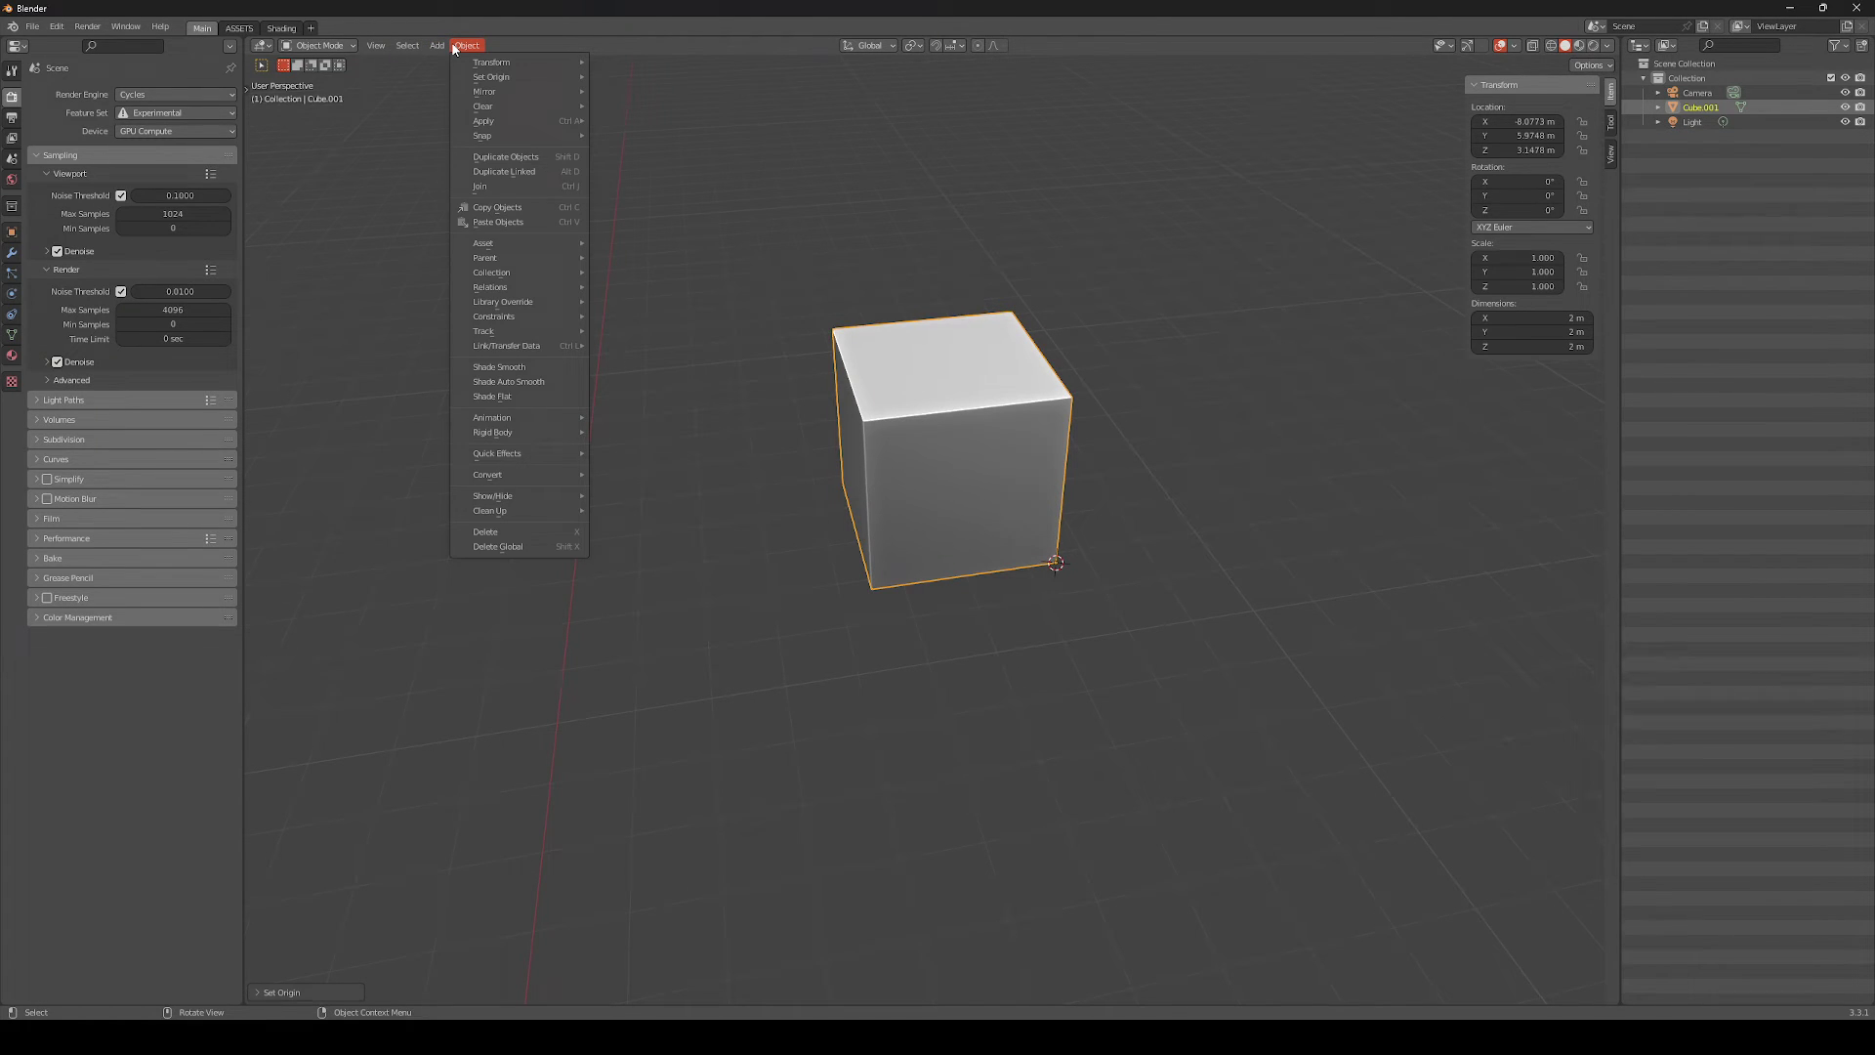
{"action": "mouse_move", "coordinate": [493, 77]}
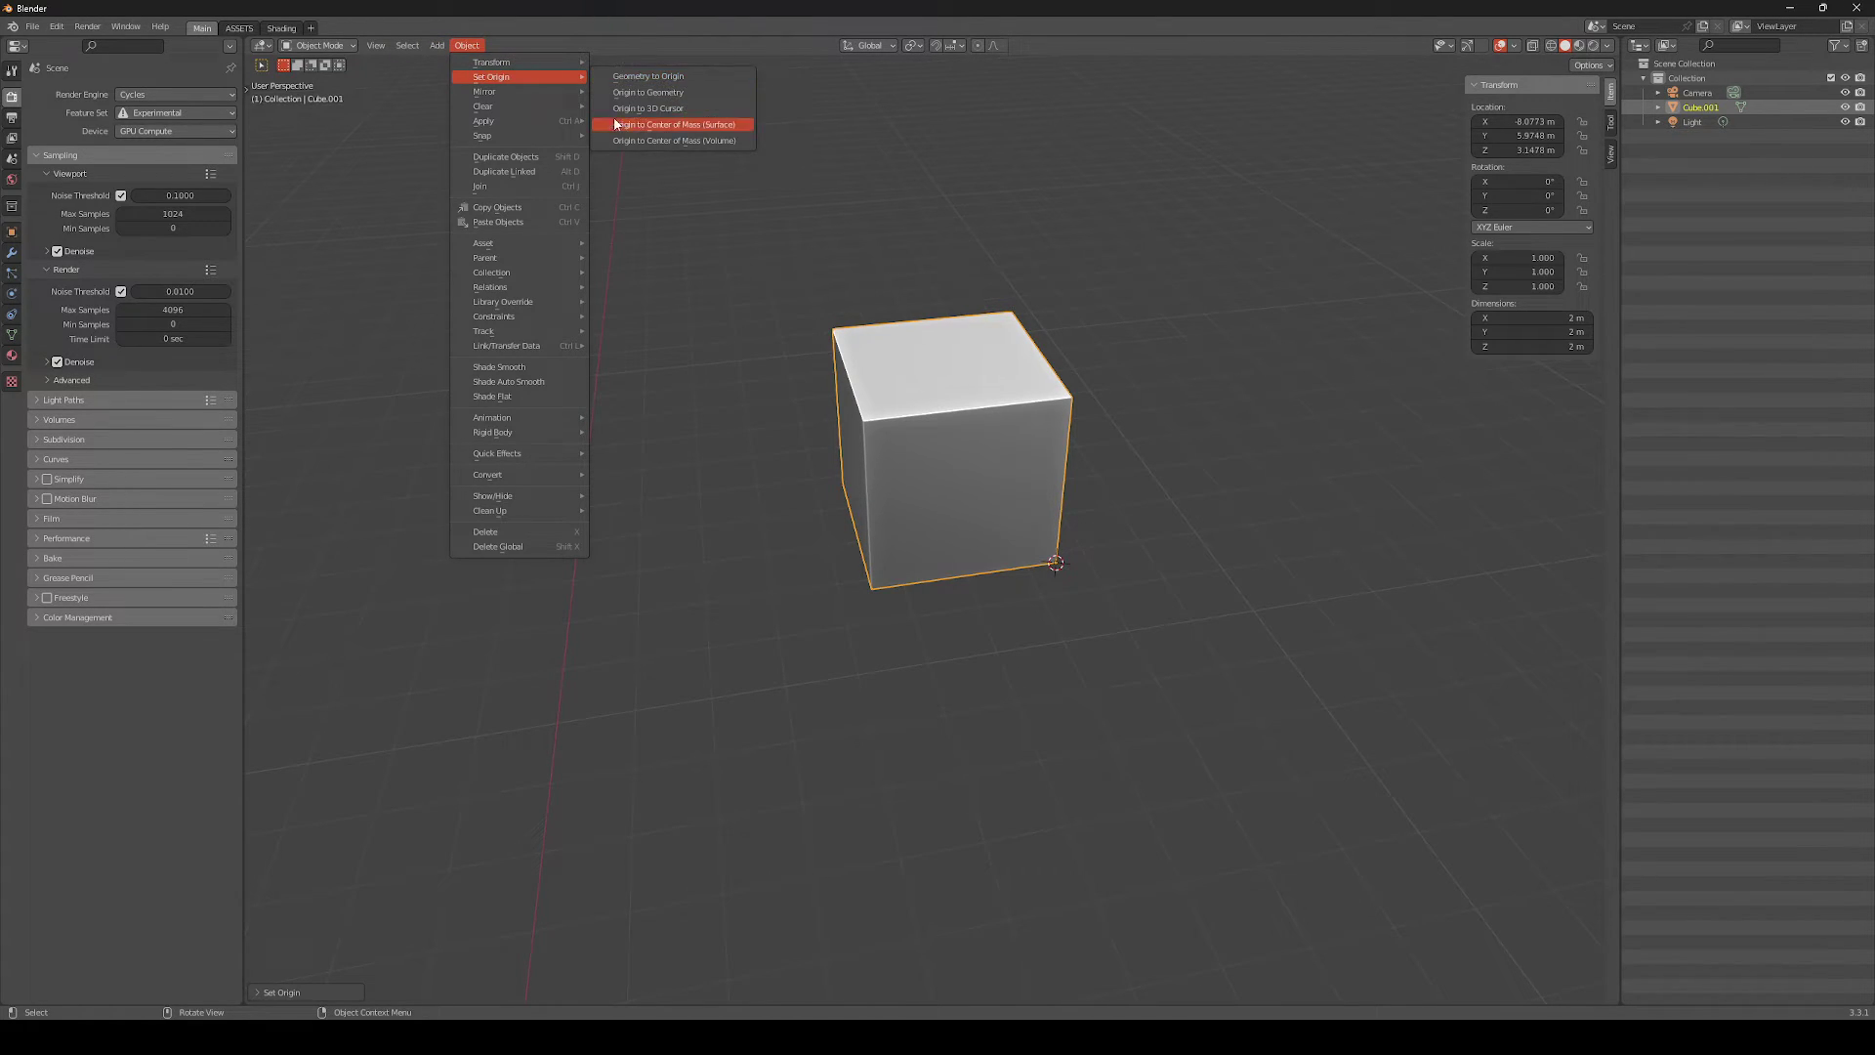
{"action": "right_click", "coordinate": [650, 76]}
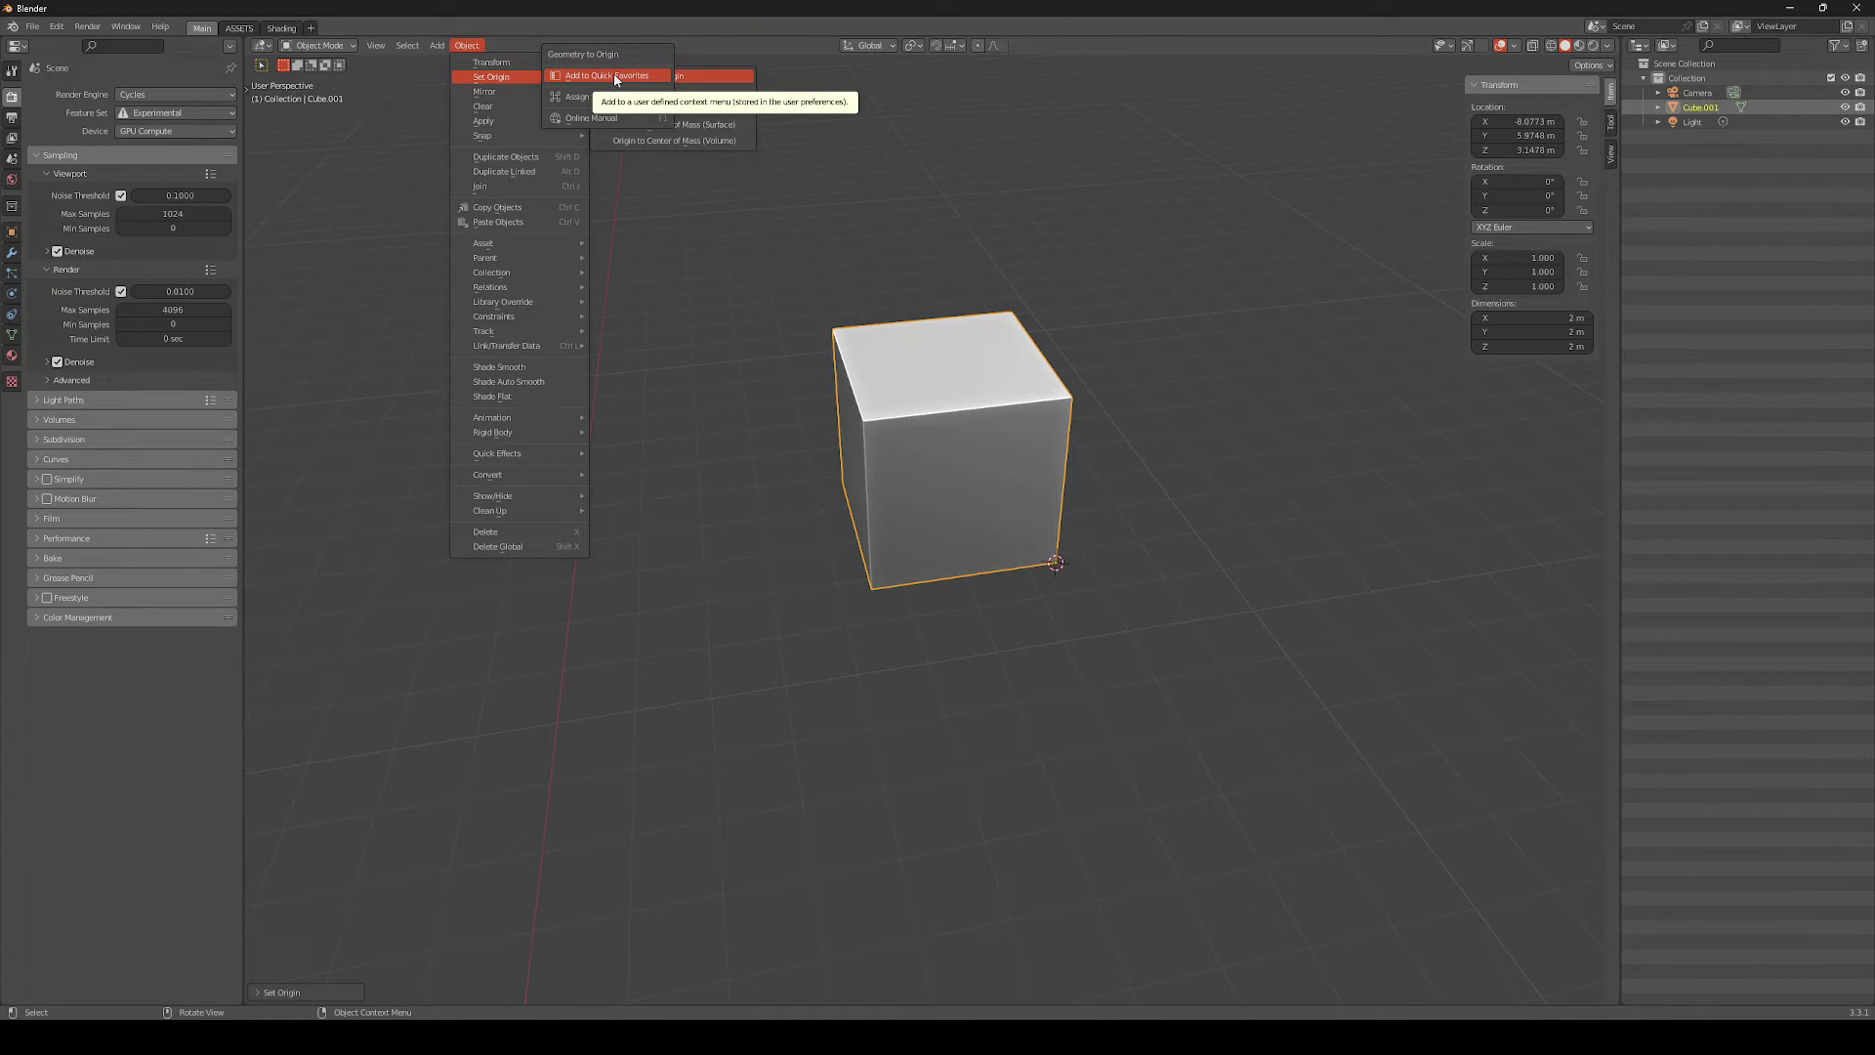
{"action": "key", "text": "q"}
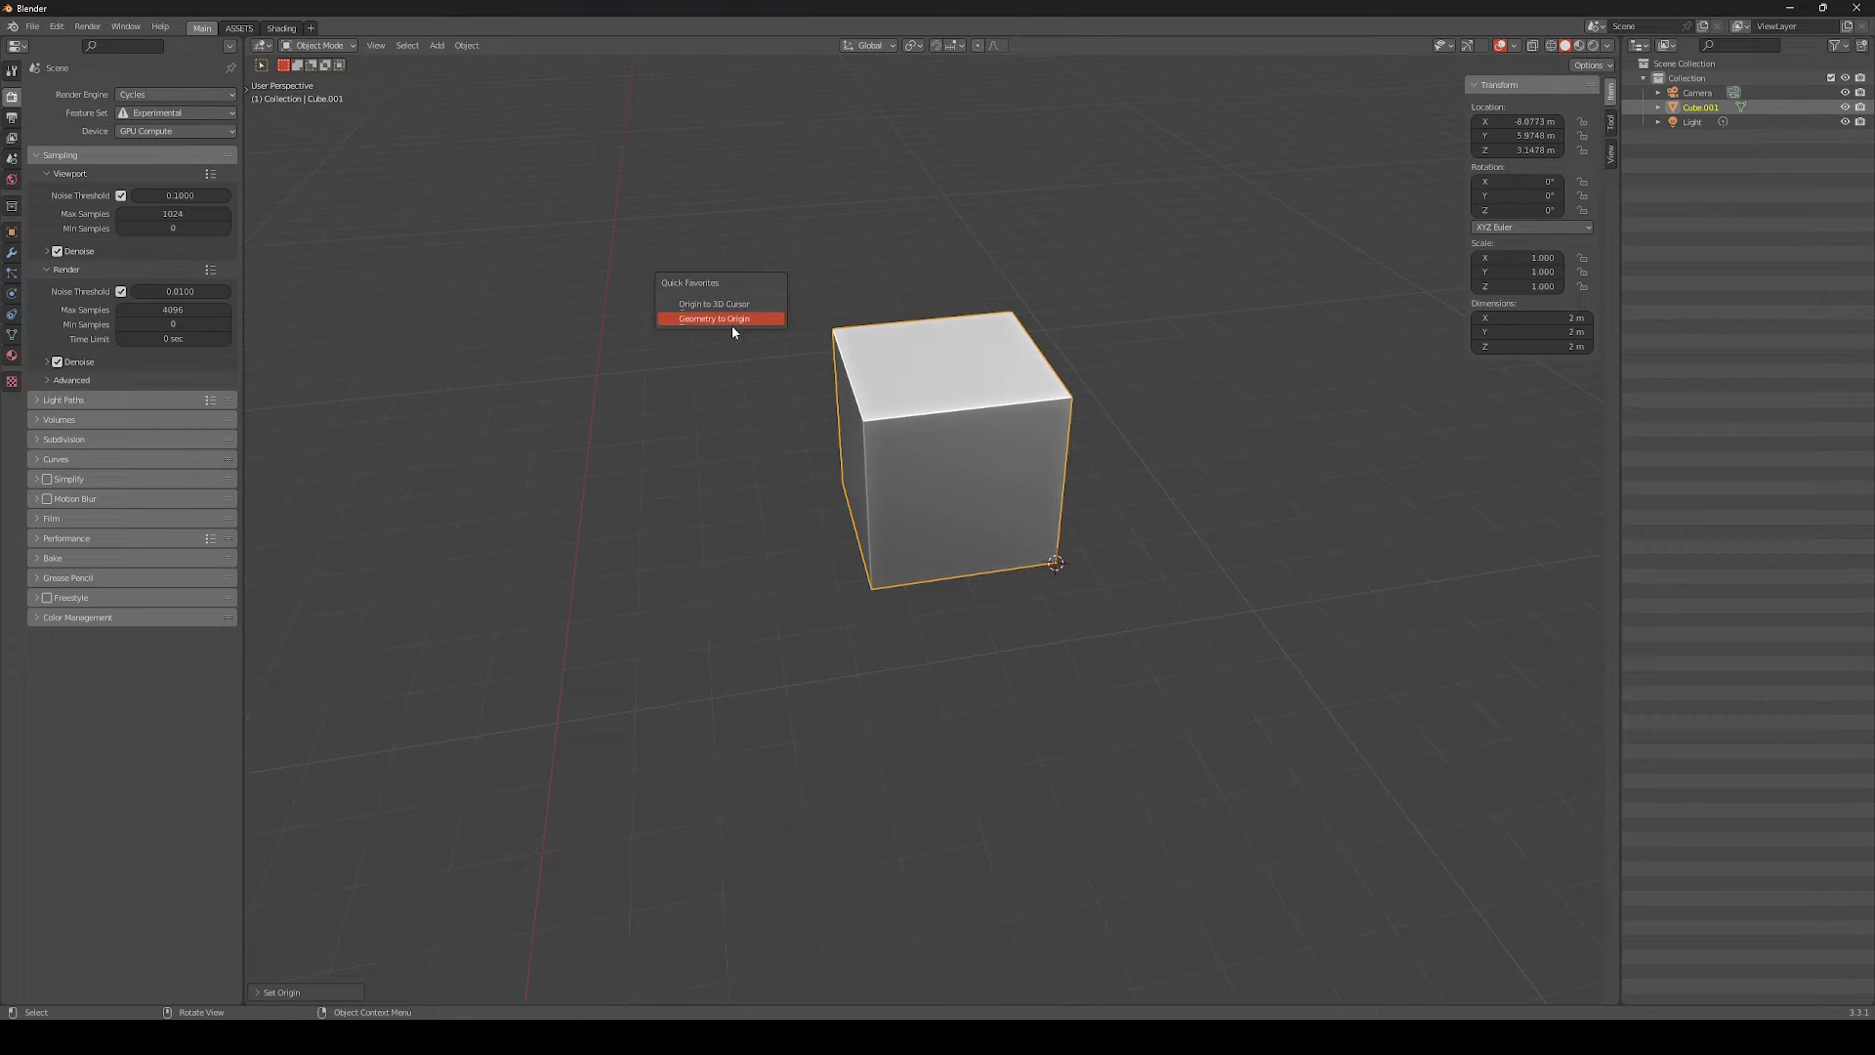
Examine the cube and its corner origin from several angles, including the top orthographic view
{"action": "middle_click_drag", "start_coordinate": [1088, 412], "coordinate": [492, 70]}
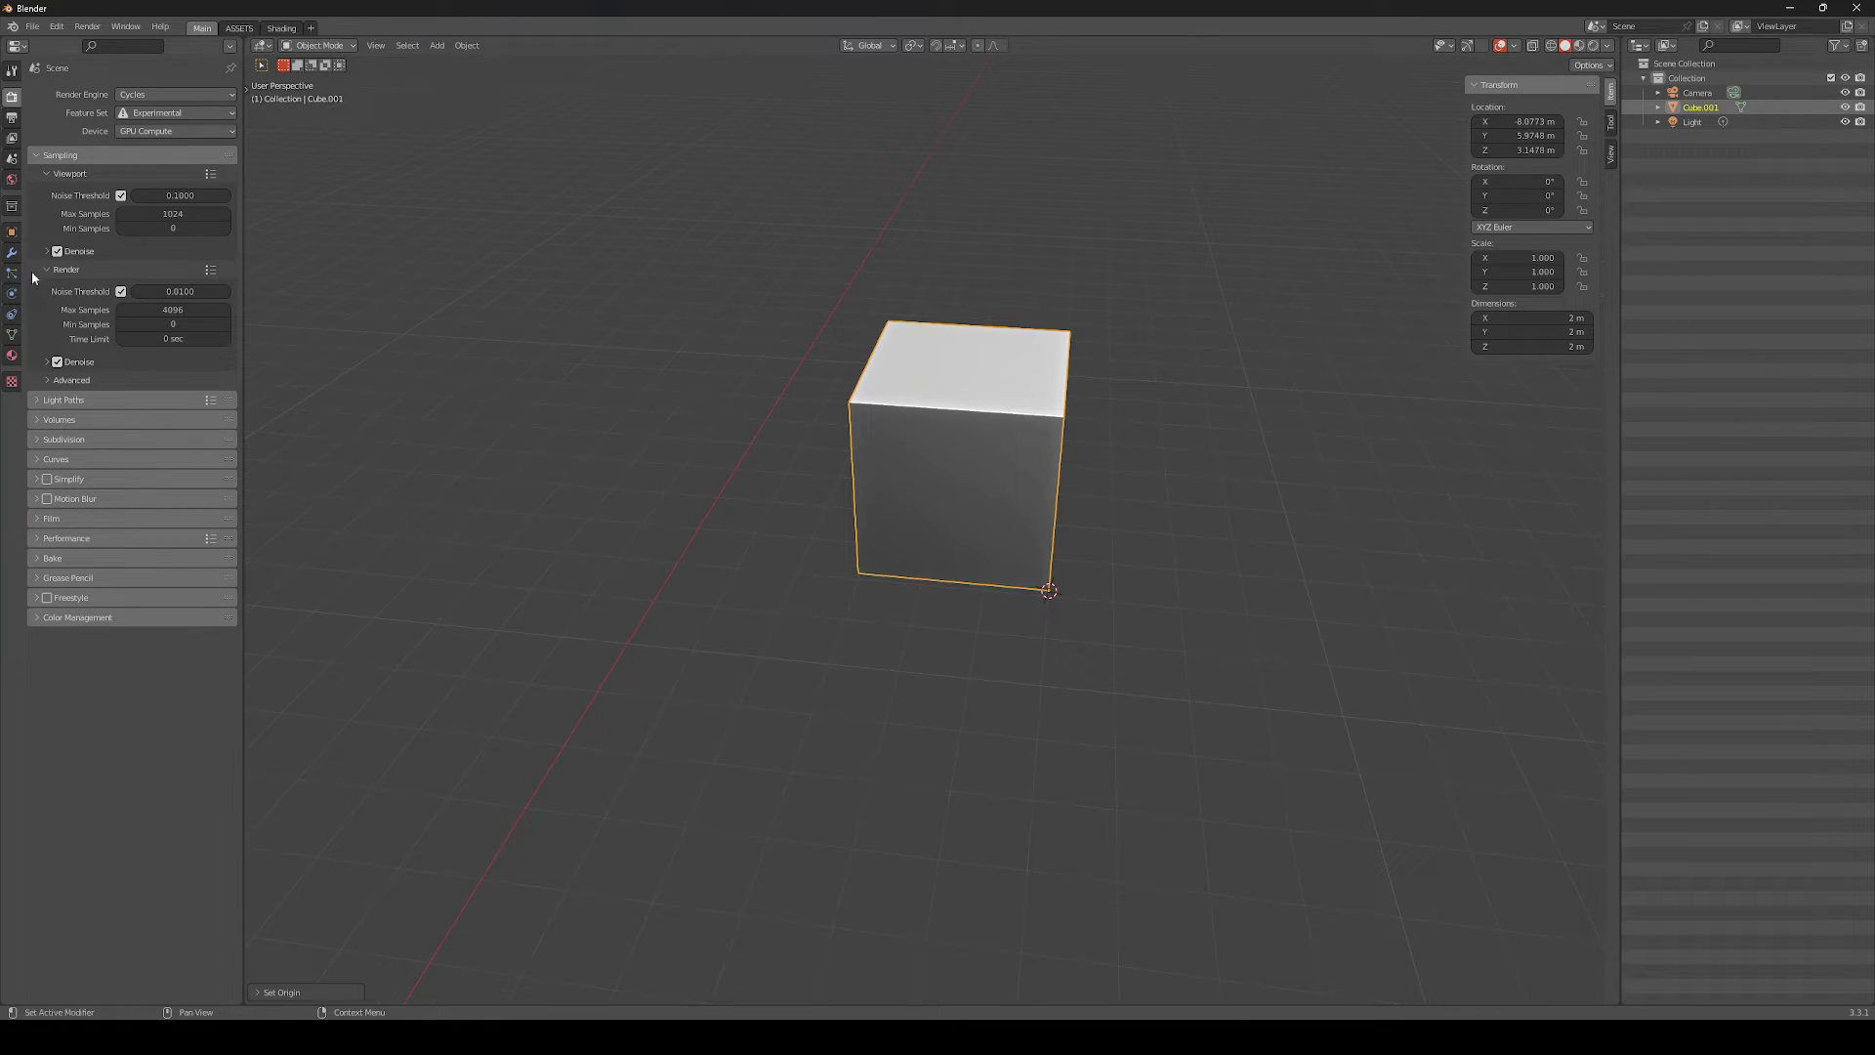
{"action": "middle_click_drag", "start_coordinate": [746, 326], "coordinate": [979, 342]}
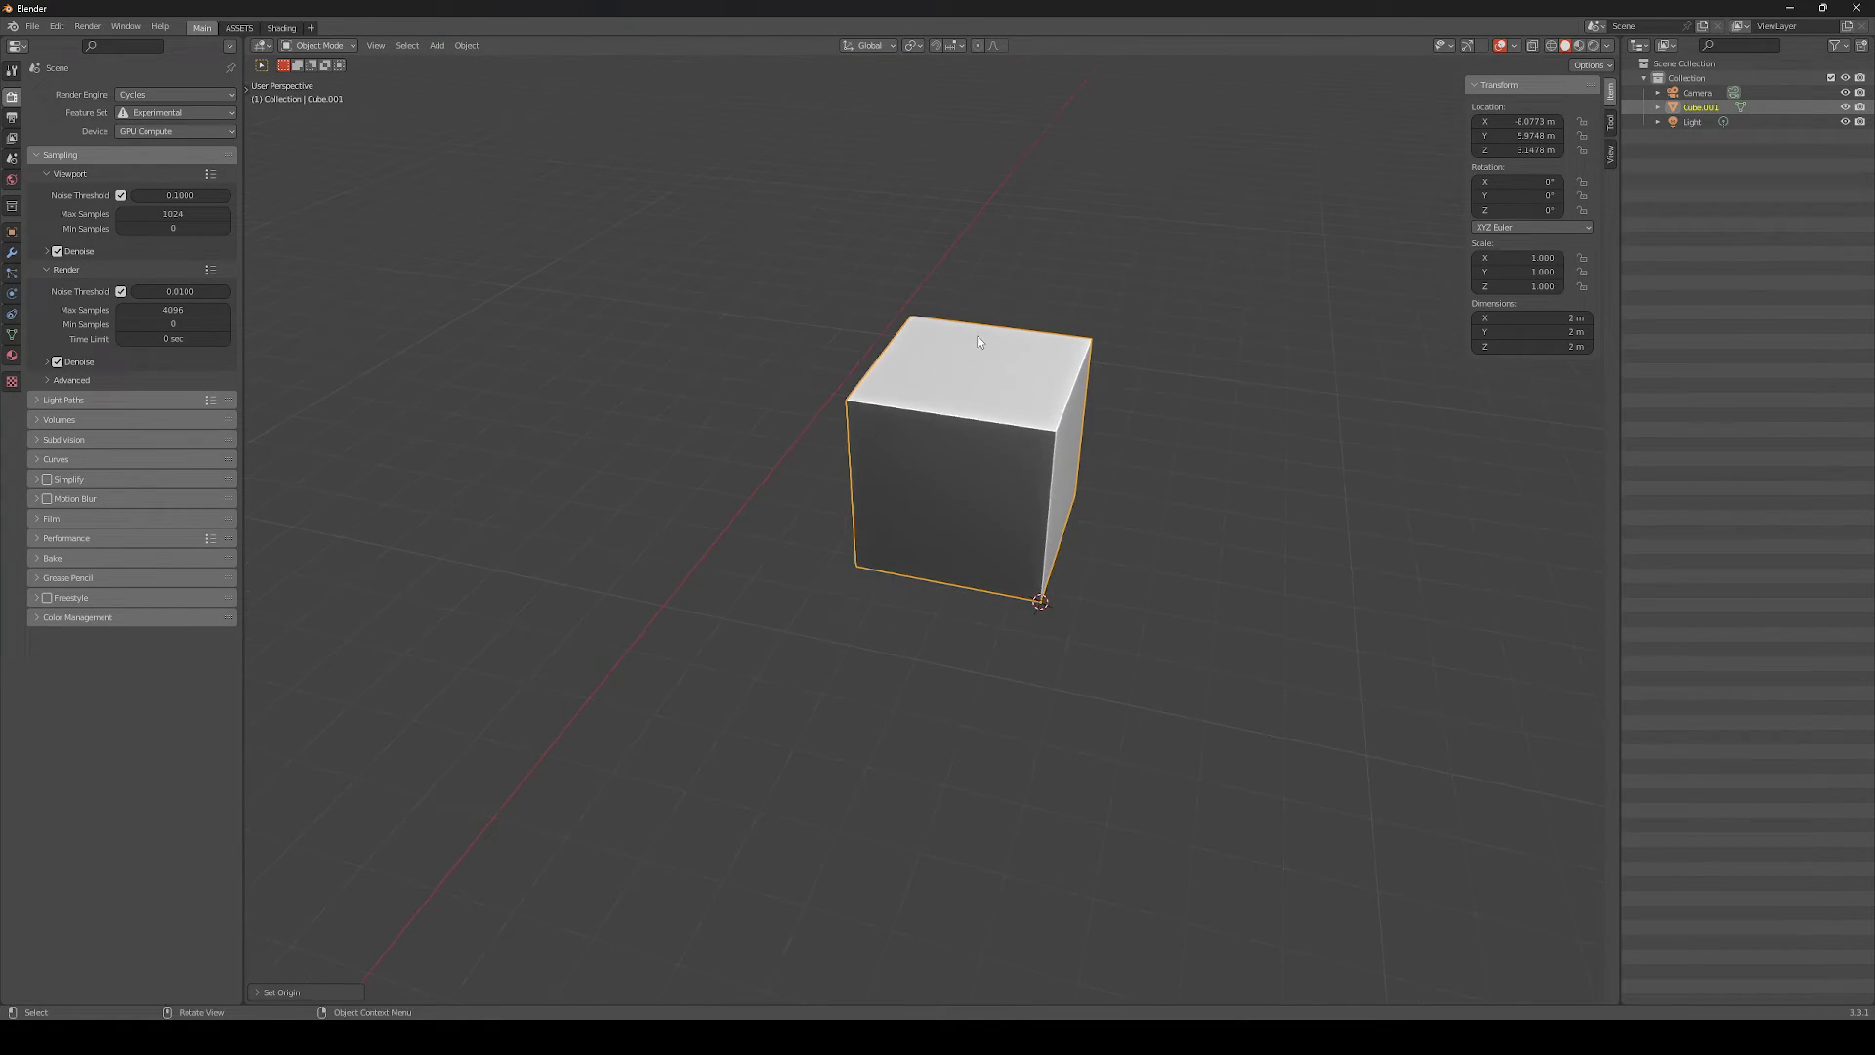
{"action": "key", "text": "x"}
{"action": "middle_click_drag", "start_coordinate": [766, 335], "coordinate": [870, 428]}
{"action": "scroll", "coordinate": [793, 385], "scroll_direction": "down", "scroll_amount": 4}
{"action": "scroll", "coordinate": [938, 410], "scroll_direction": "up", "scroll_amount": 4}
{"action": "middle_click_drag", "start_coordinate": [999, 395], "coordinate": [883, 464]}
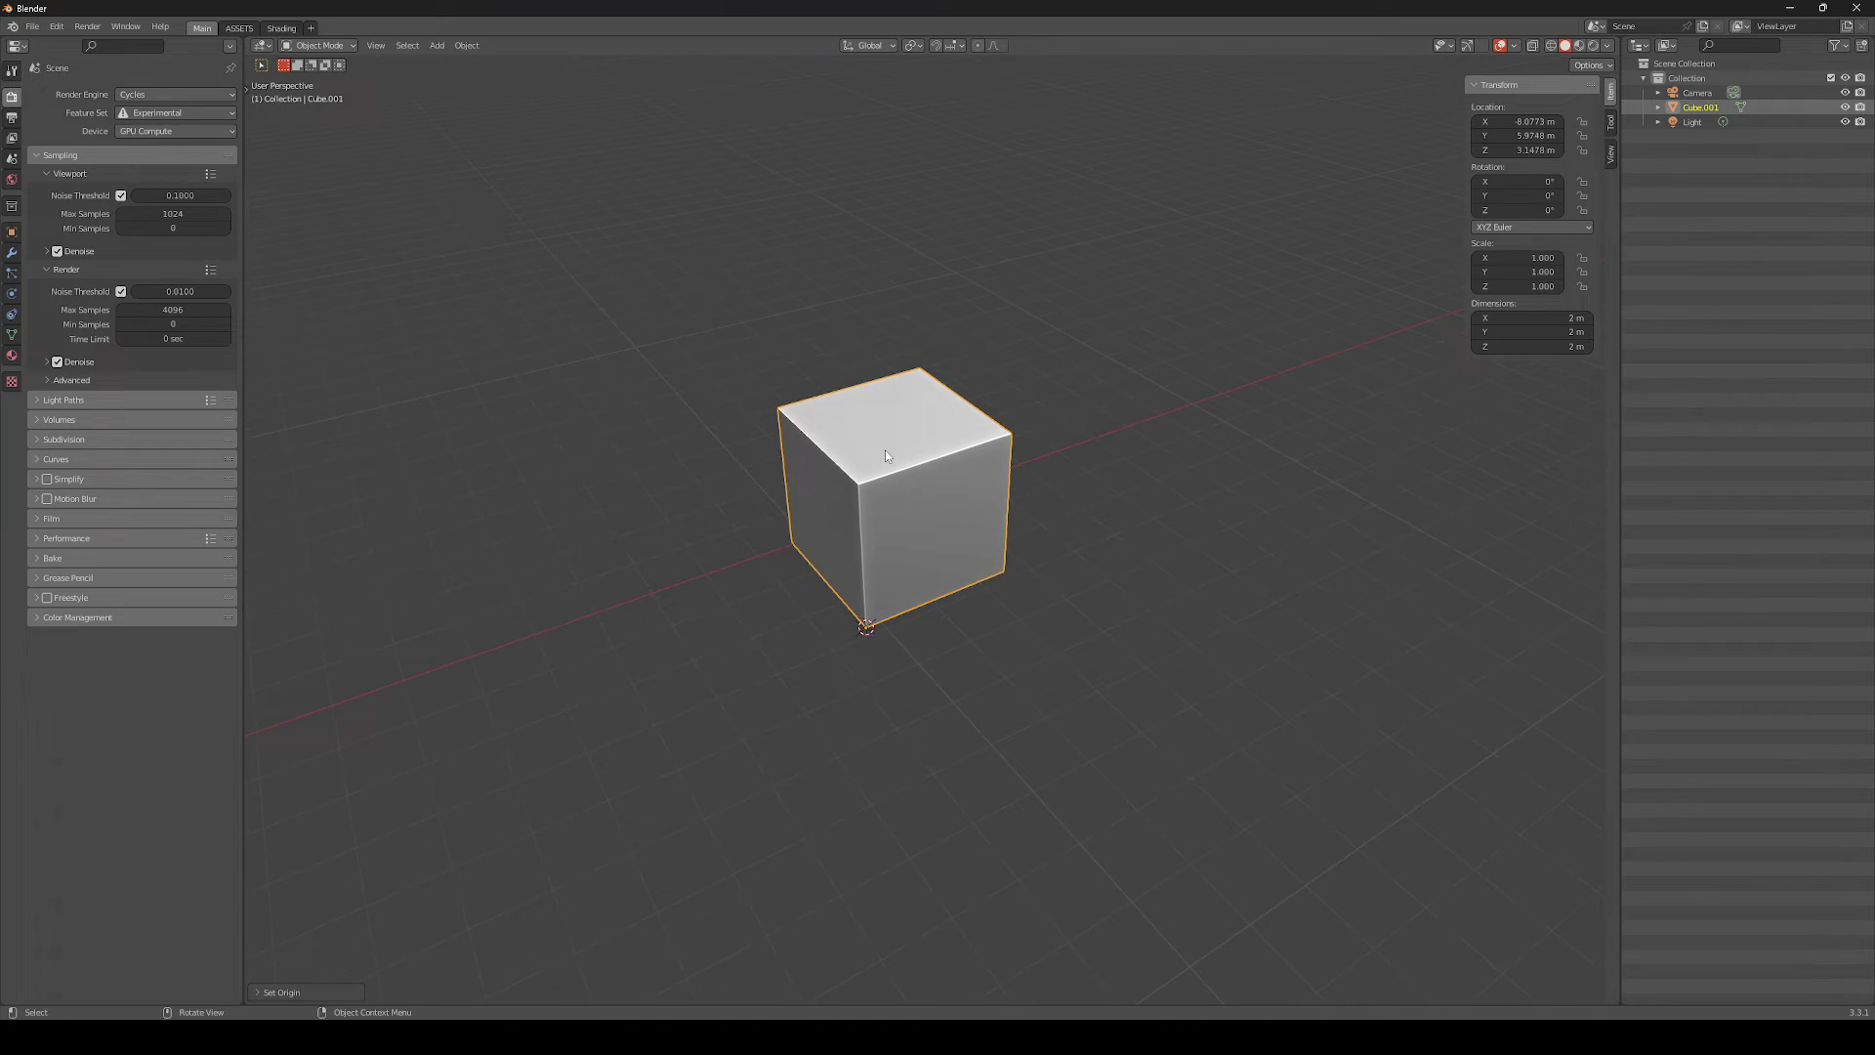
{"action": "key", "text": "KP_7"}
{"action": "scroll", "coordinate": [859, 459], "scroll_direction": "up", "scroll_amount": 2}
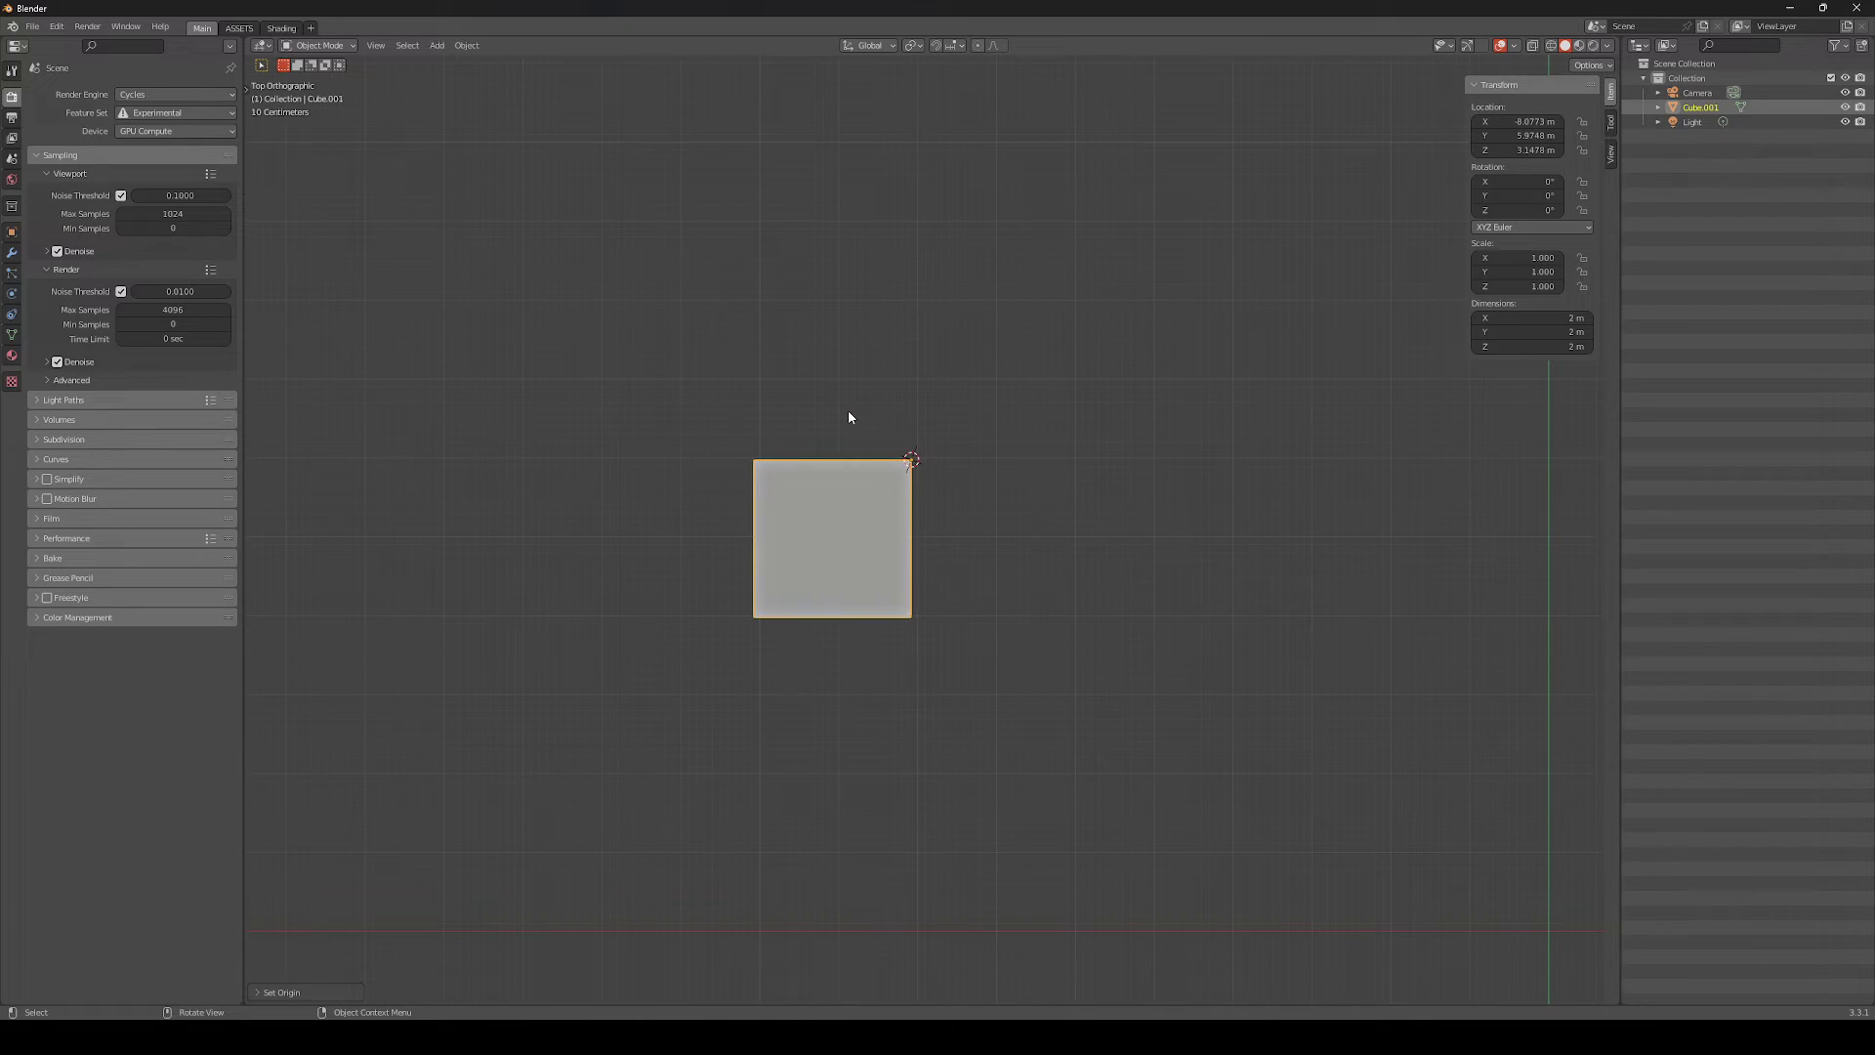
{"action": "middle_click_drag", "start_coordinate": [849, 414], "coordinate": [928, 408]}
{"action": "scroll", "coordinate": [928, 411], "scroll_direction": "up", "scroll_amount": 2}
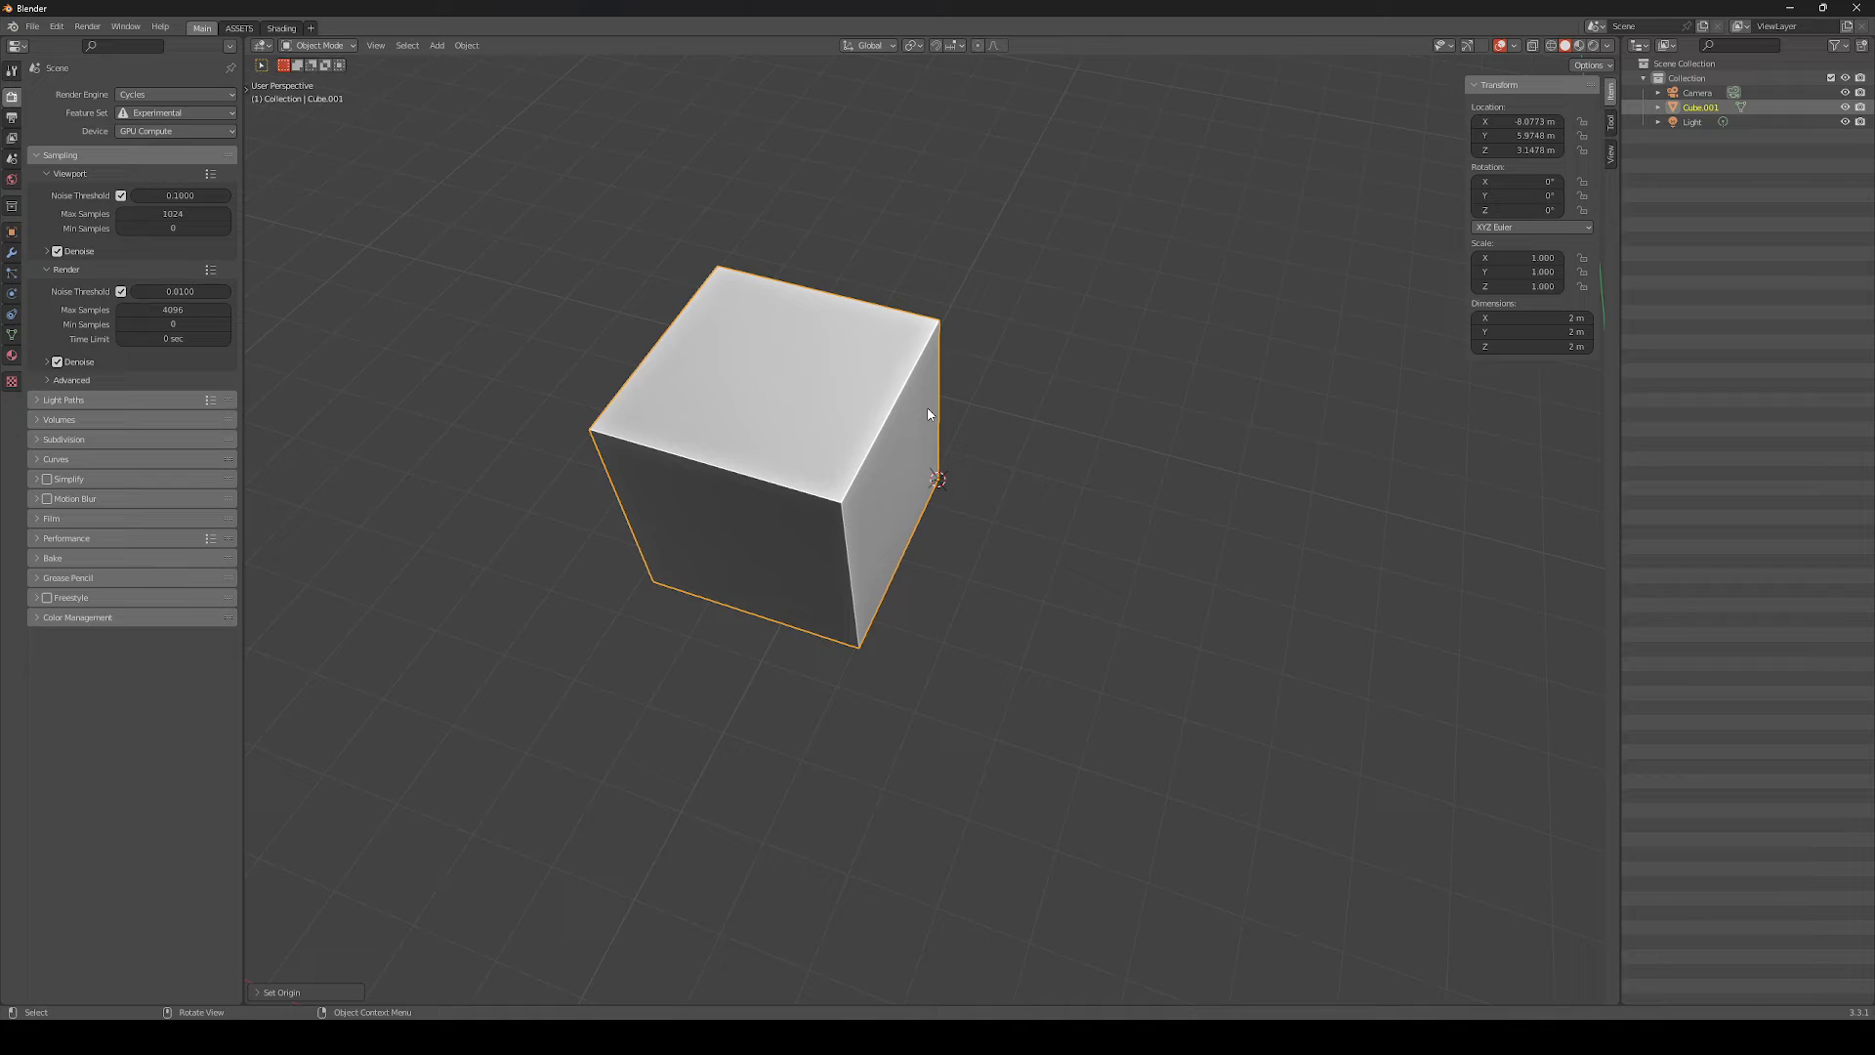
In Edit Mode from the top view with X-ray on, move all the cube's geometry to a local median of about X -2.9 m, Y 1.65 m
{"action": "key", "text": "KP_7"}
{"action": "key", "text": "Tab"}
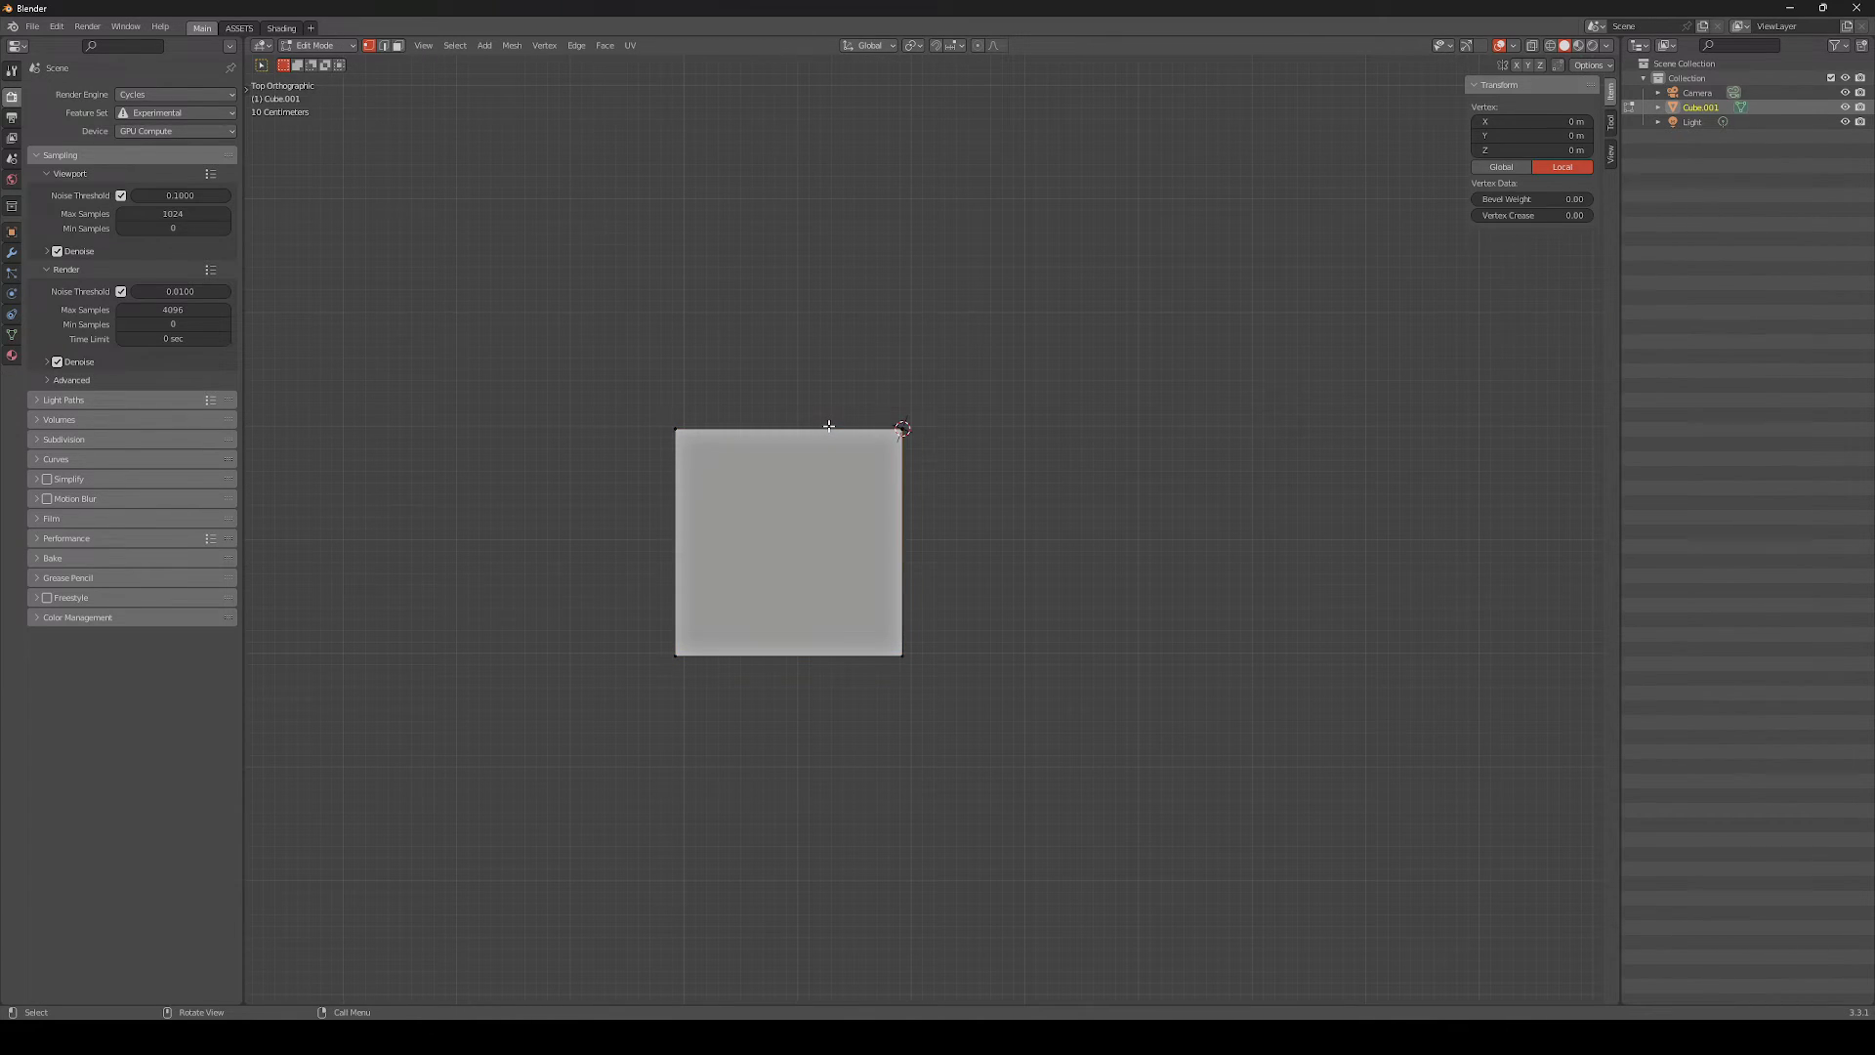
{"action": "key", "text": "alt+z"}
{"action": "left_click_drag", "start_coordinate": [625, 371], "coordinate": [1097, 736]}
{"action": "scroll", "coordinate": [848, 510], "scroll_direction": "down", "scroll_amount": 1}
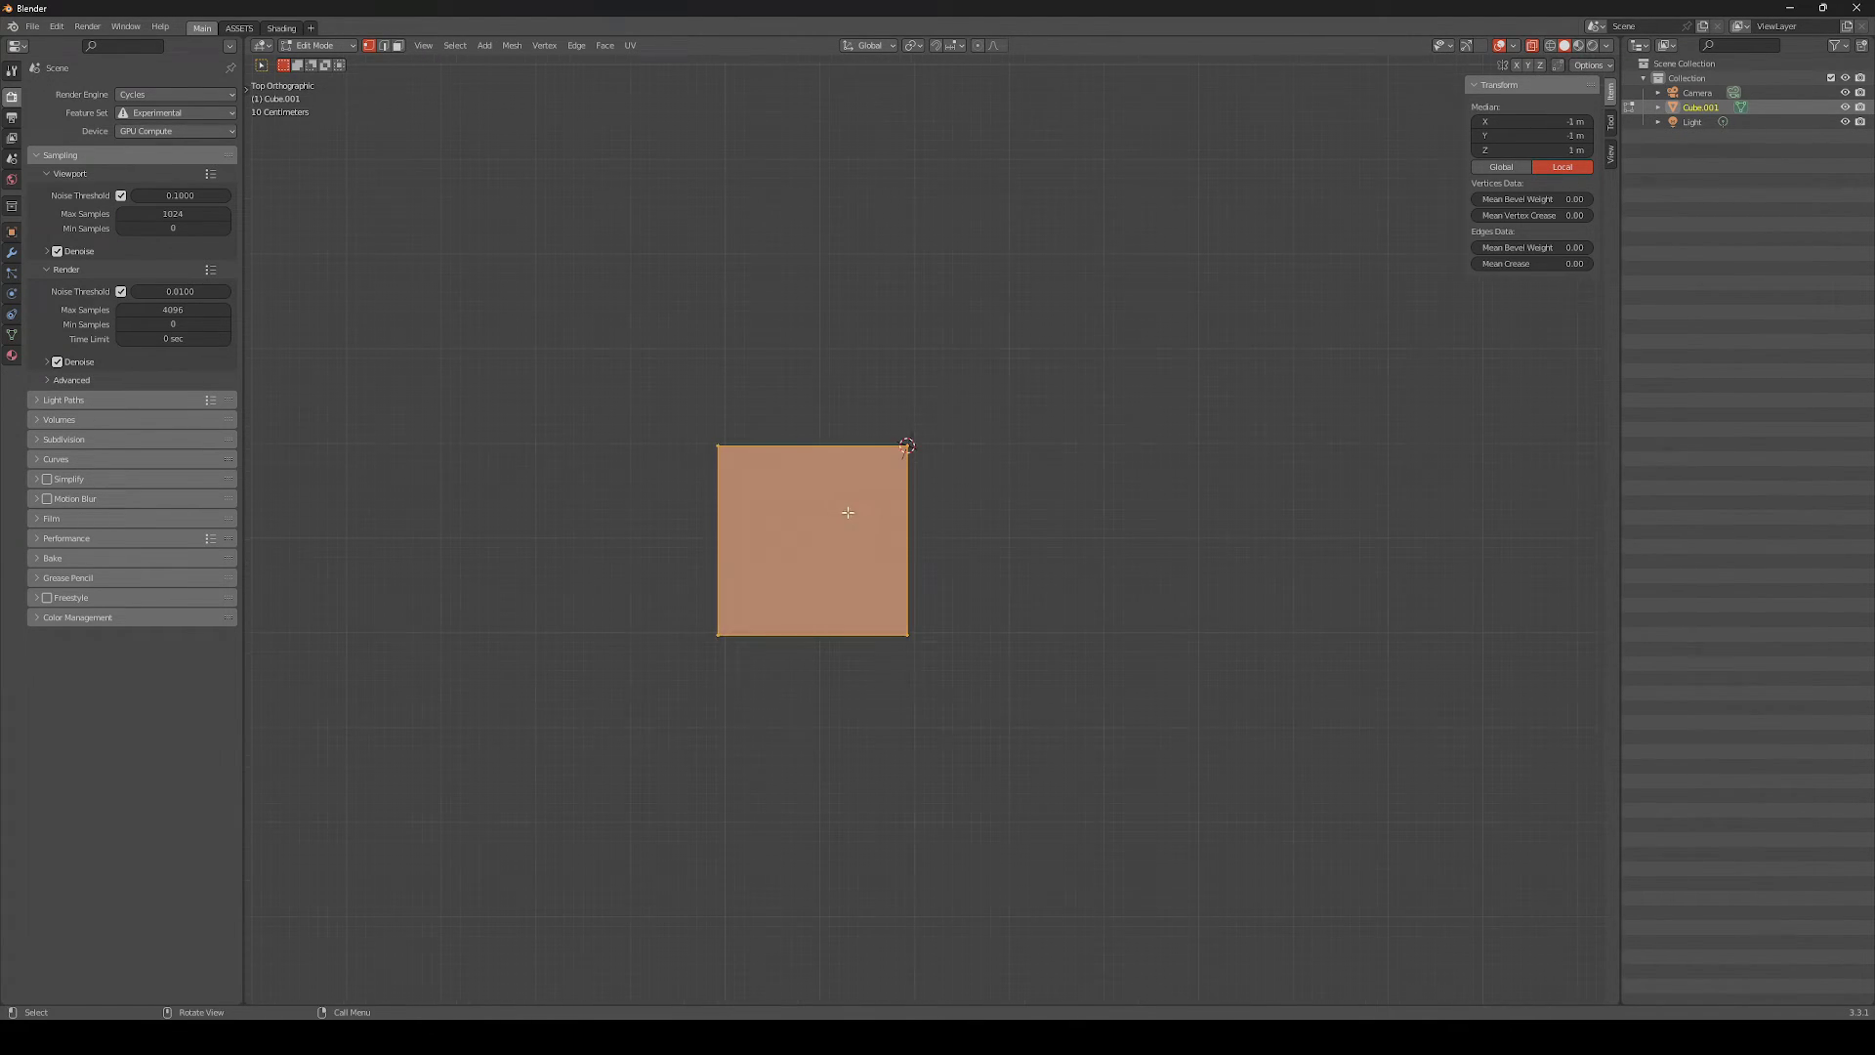
{"action": "key", "text": "g"}
{"action": "left_click", "coordinate": [721, 326]}
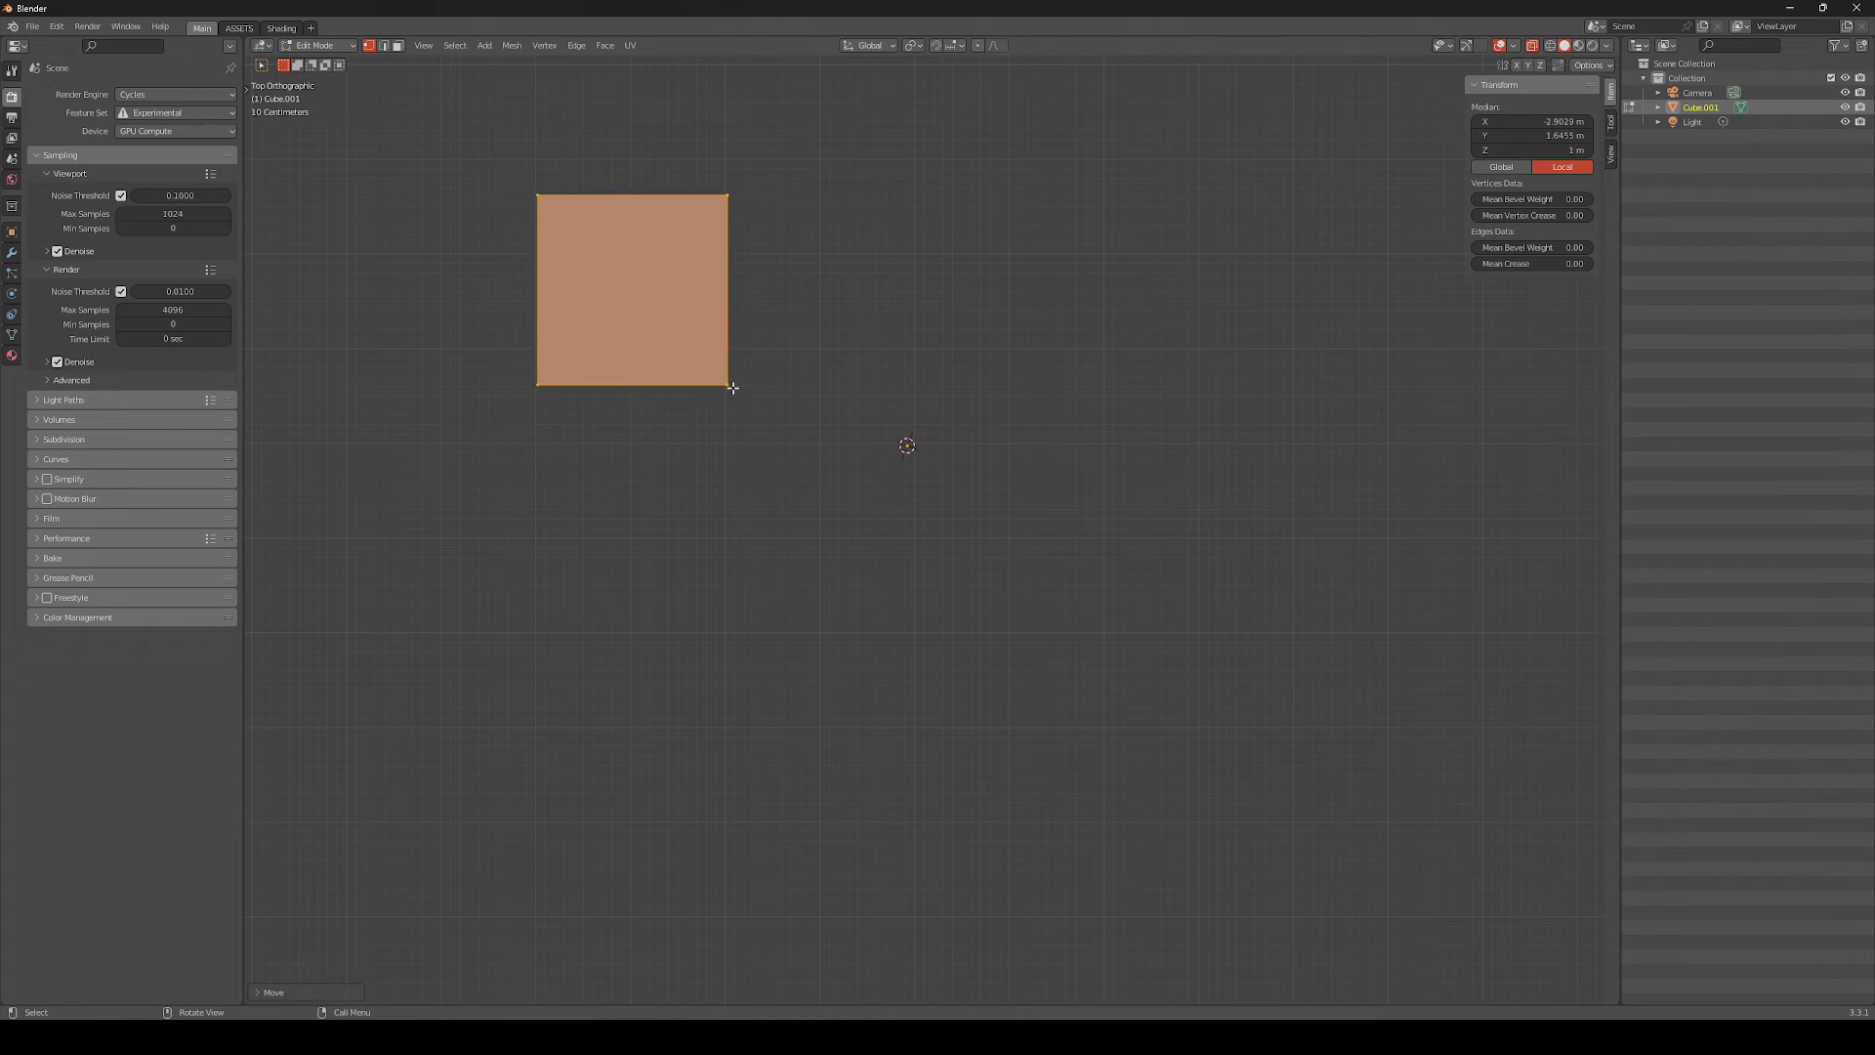
Duplicate the cube's geometry three times within the same mesh, placing the copies so that they overlap
{"action": "middle_click_drag", "start_coordinate": [544, 427], "coordinate": [568, 573], "text": "shift"}
{"action": "key", "text": "shift+d"}
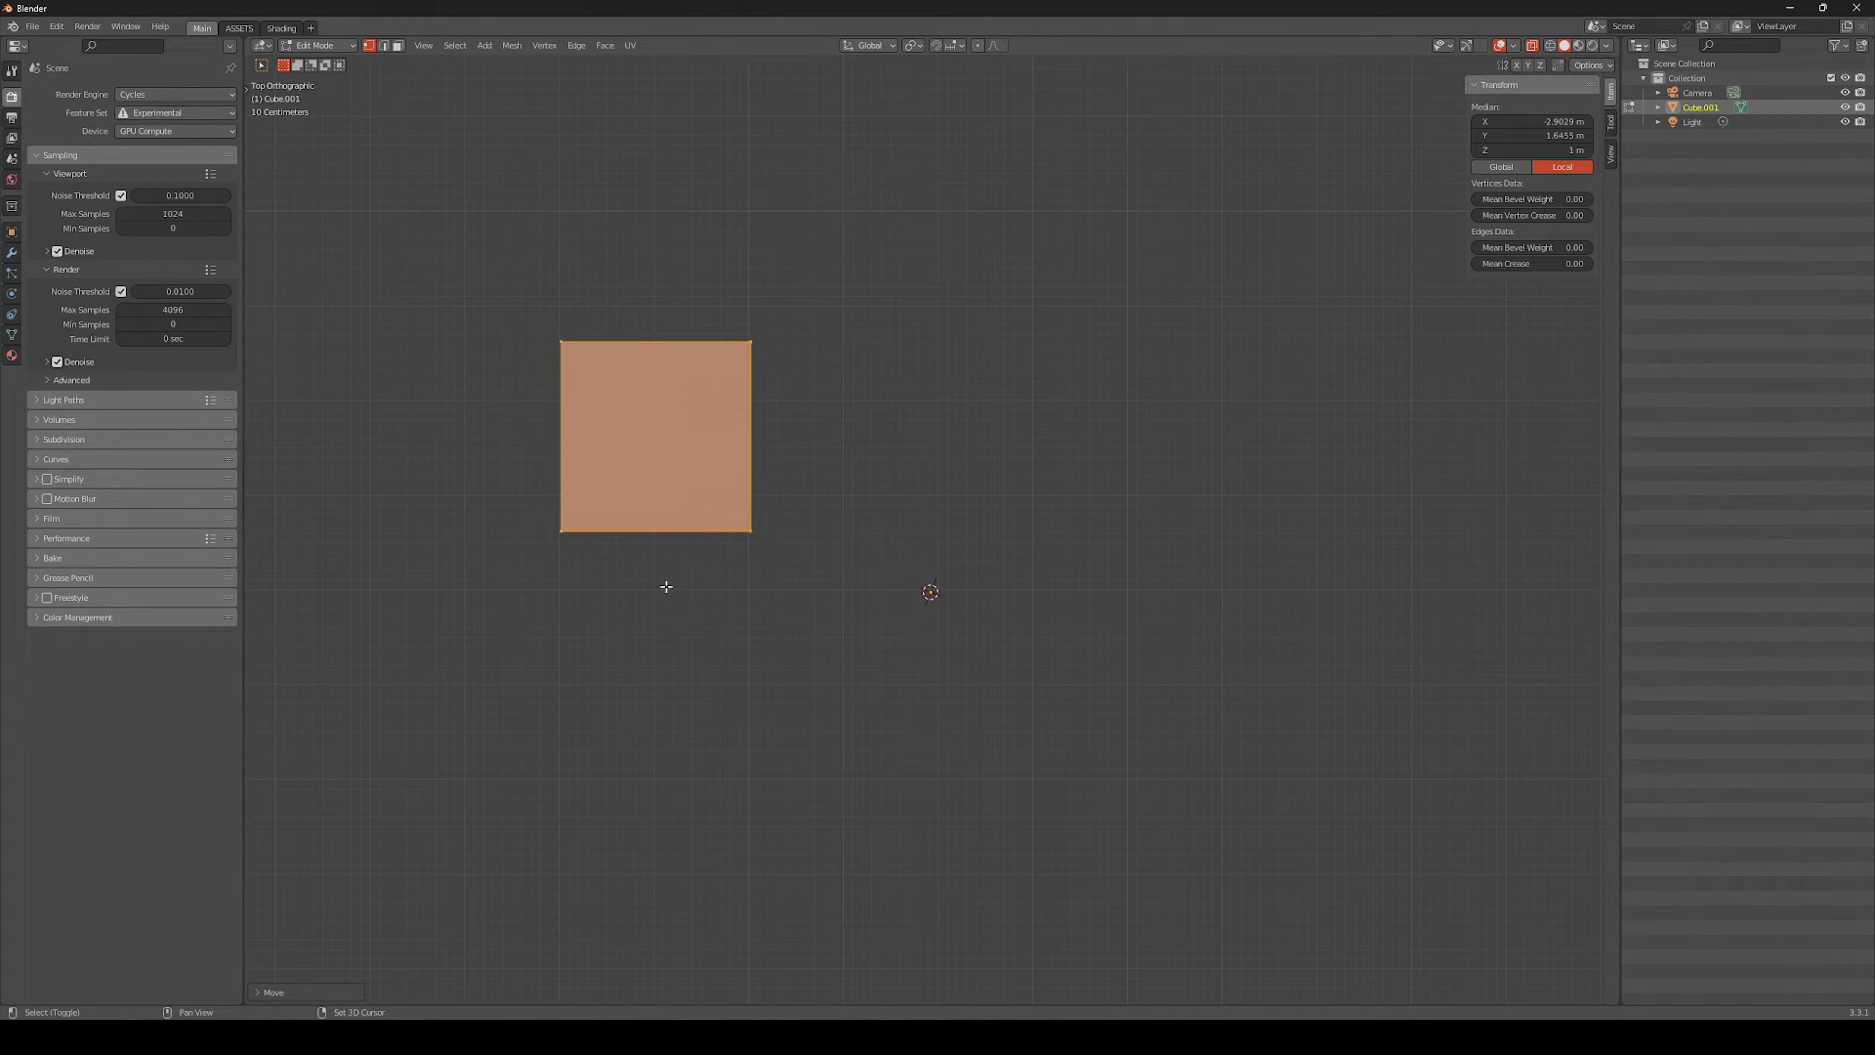
{"action": "left_click", "coordinate": [871, 431]}
{"action": "key", "text": "shift+d"}
{"action": "left_click", "coordinate": [721, 538]}
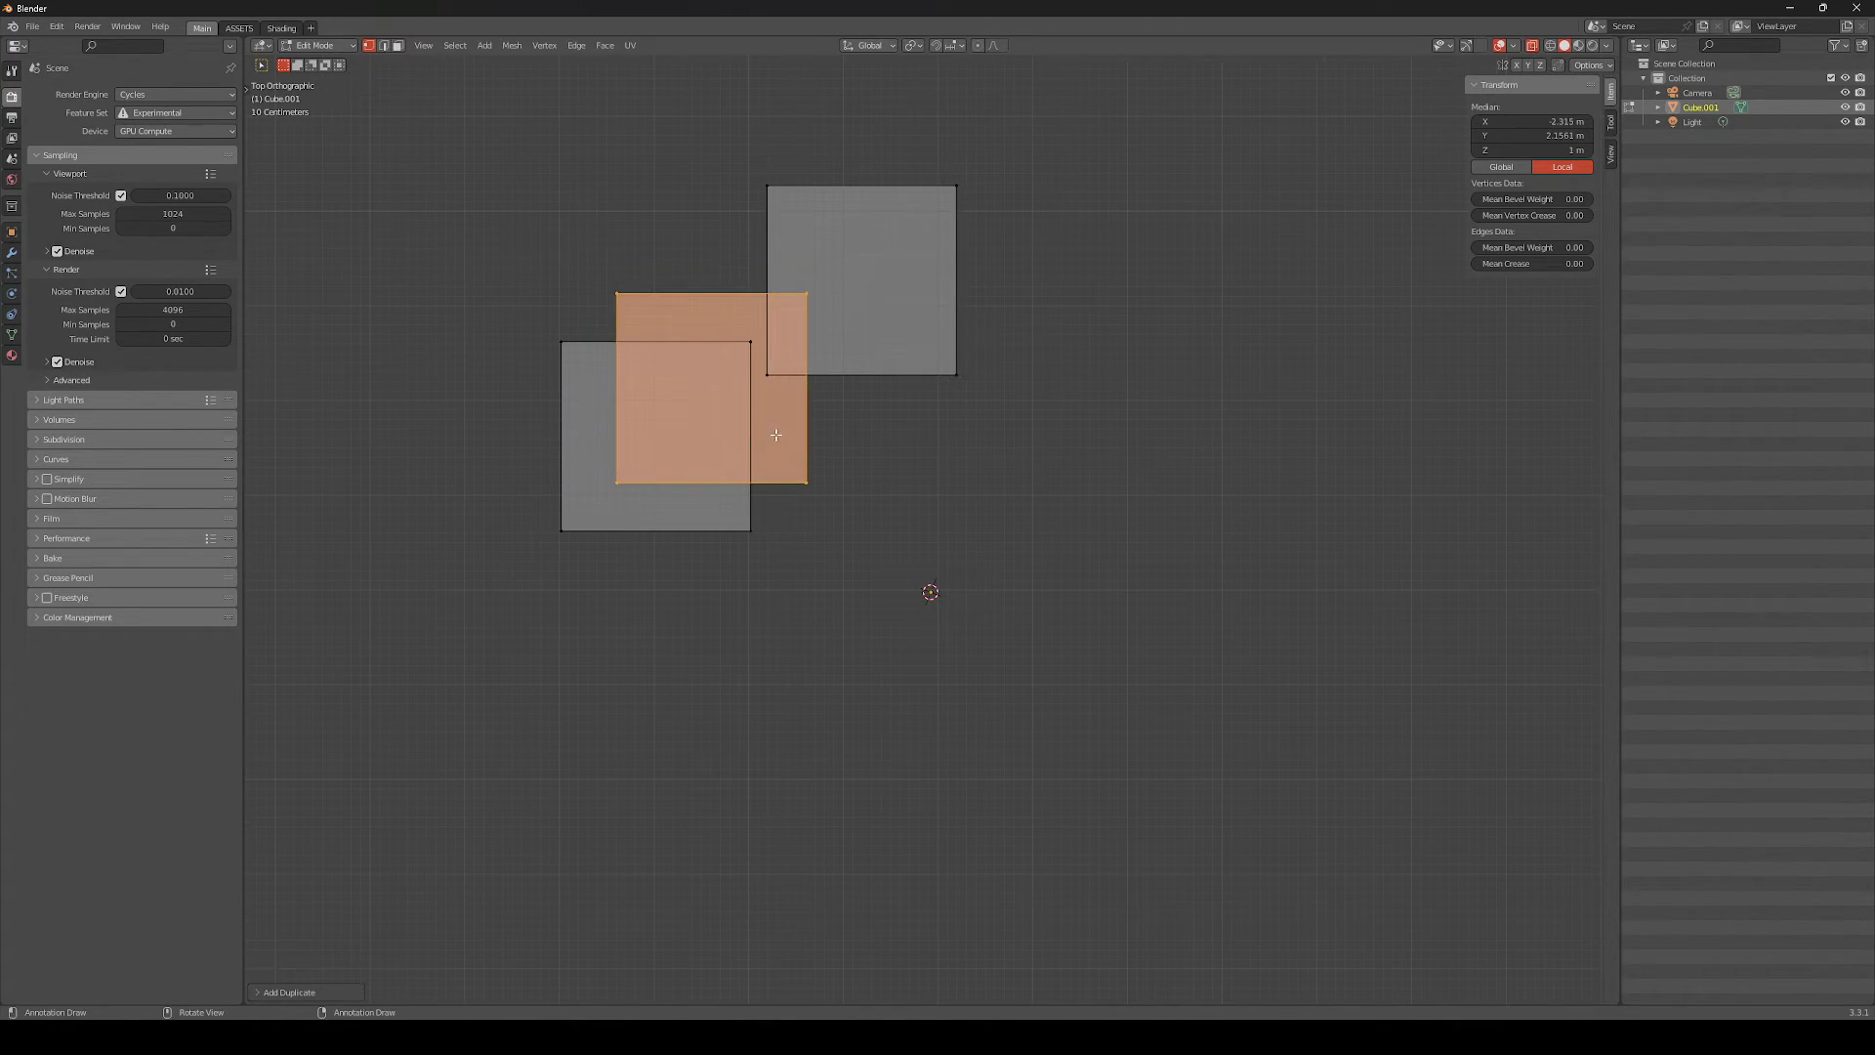
{"action": "key", "text": "shift+d"}
{"action": "left_click", "coordinate": [875, 368]}
Raise the last duplicated cube along the Z axis above the others and turn X-ray off
{"action": "middle_click_drag", "start_coordinate": [875, 368], "coordinate": [855, 200]}
{"action": "key", "text": "g"}
{"action": "key", "text": "z"}
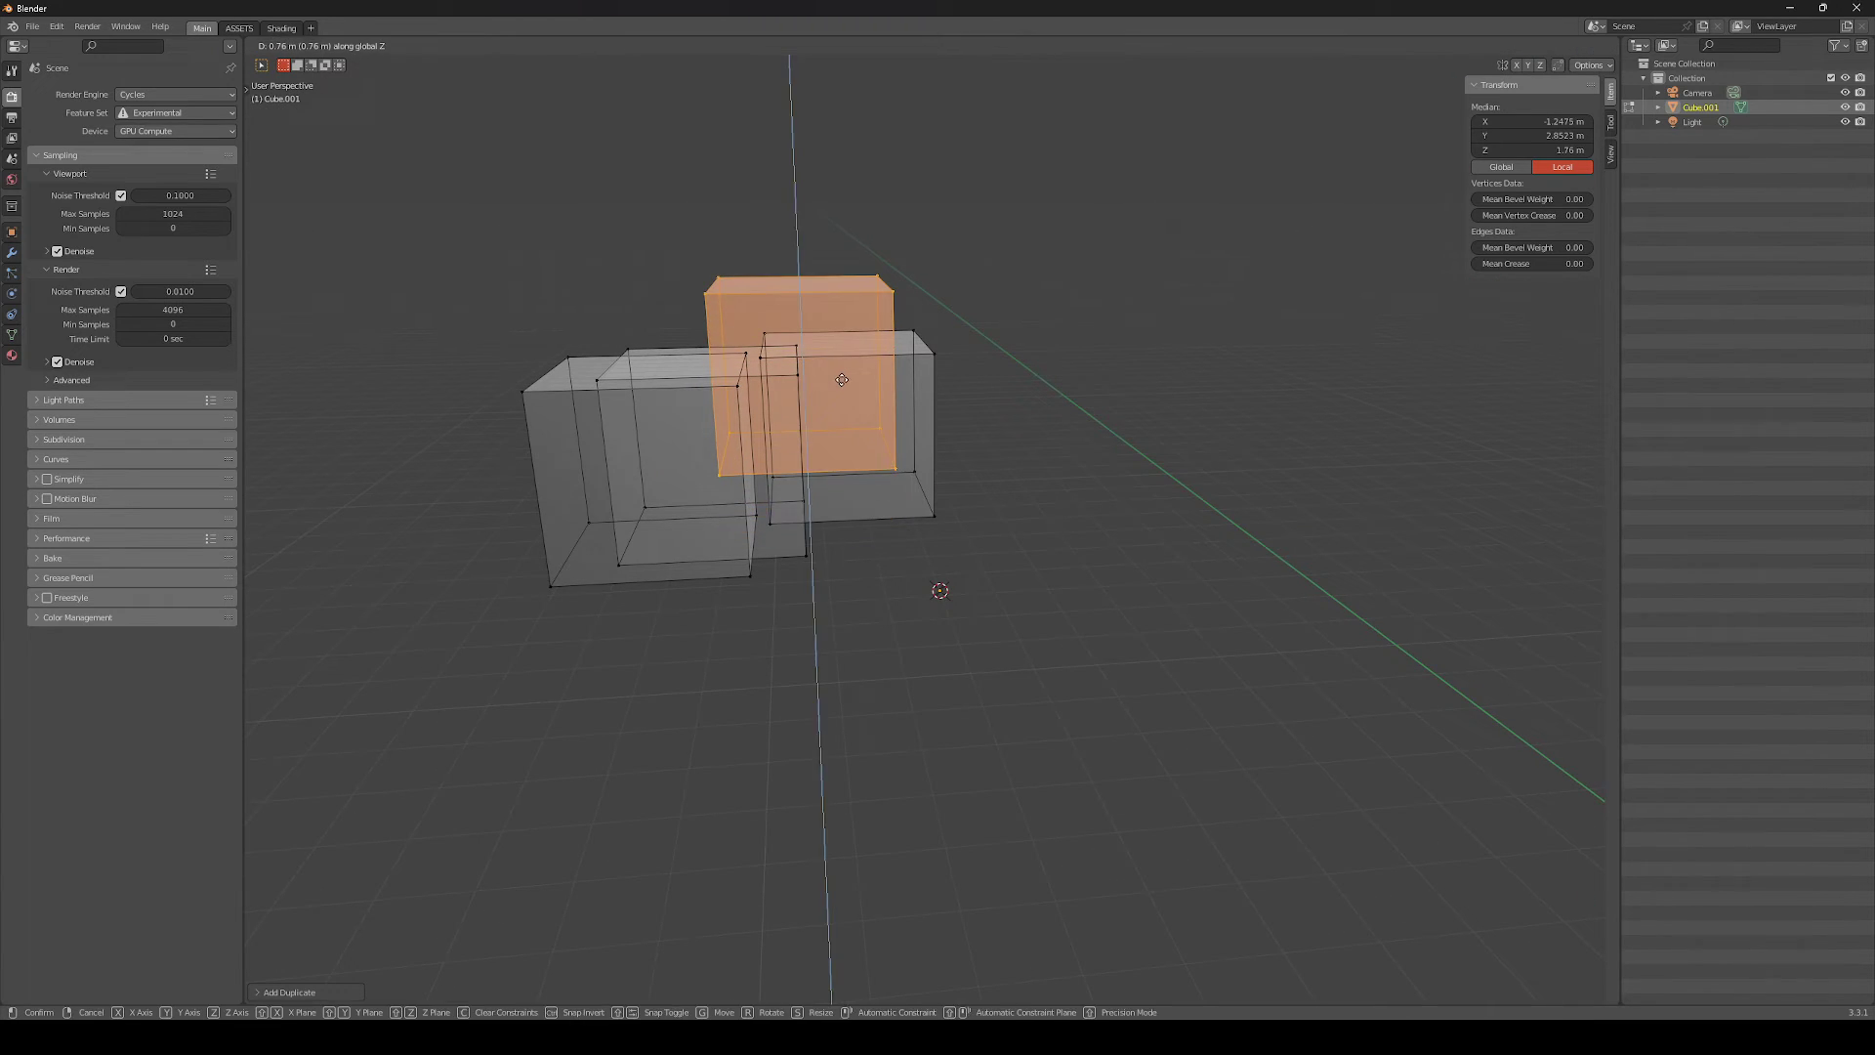
{"action": "left_click", "coordinate": [842, 391]}
{"action": "key", "text": "alt+z"}
{"action": "middle_click_drag", "start_coordinate": [842, 391], "coordinate": [810, 373]}
Select all linked geometry of the cube nearest the front, then return to Object Mode with the combined mesh in view
{"action": "left_click", "coordinate": [759, 568]}
{"action": "key", "text": "ctrl+l"}
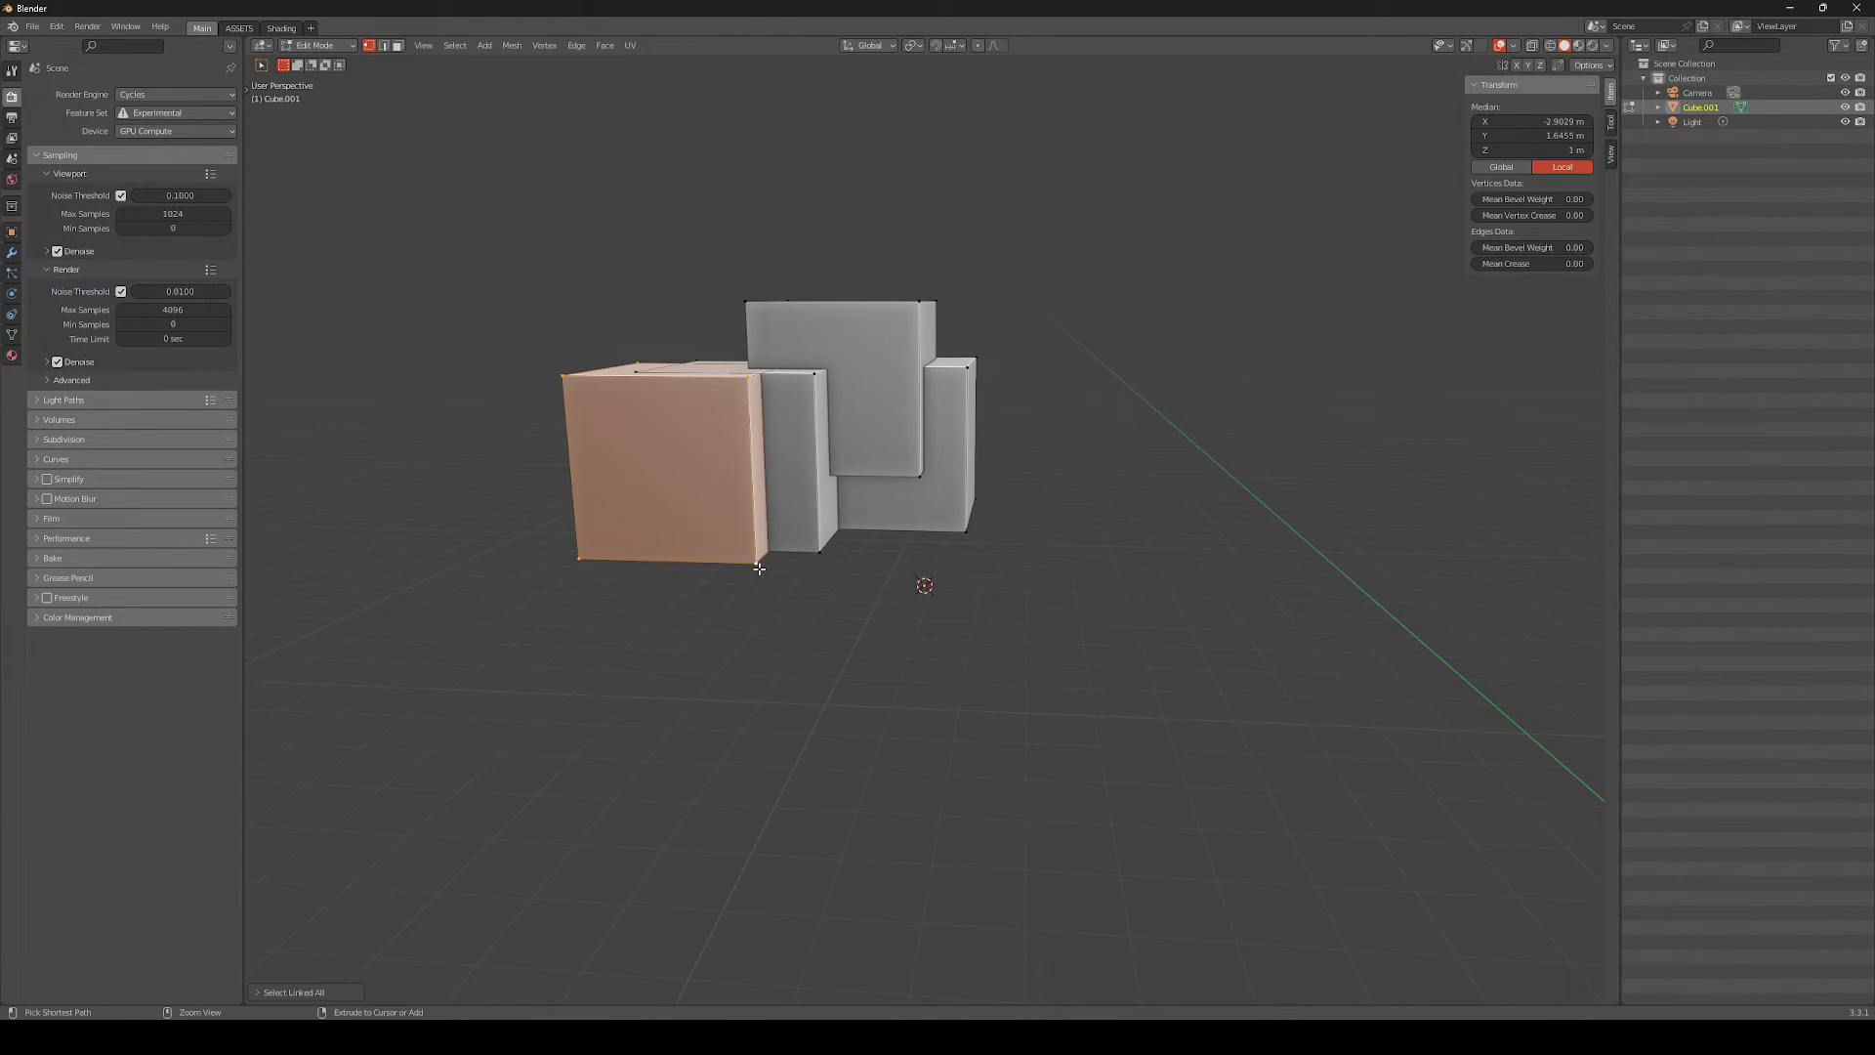
{"action": "key", "text": "Tab"}
{"action": "middle_click_drag", "start_coordinate": [758, 568], "coordinate": [912, 406]}
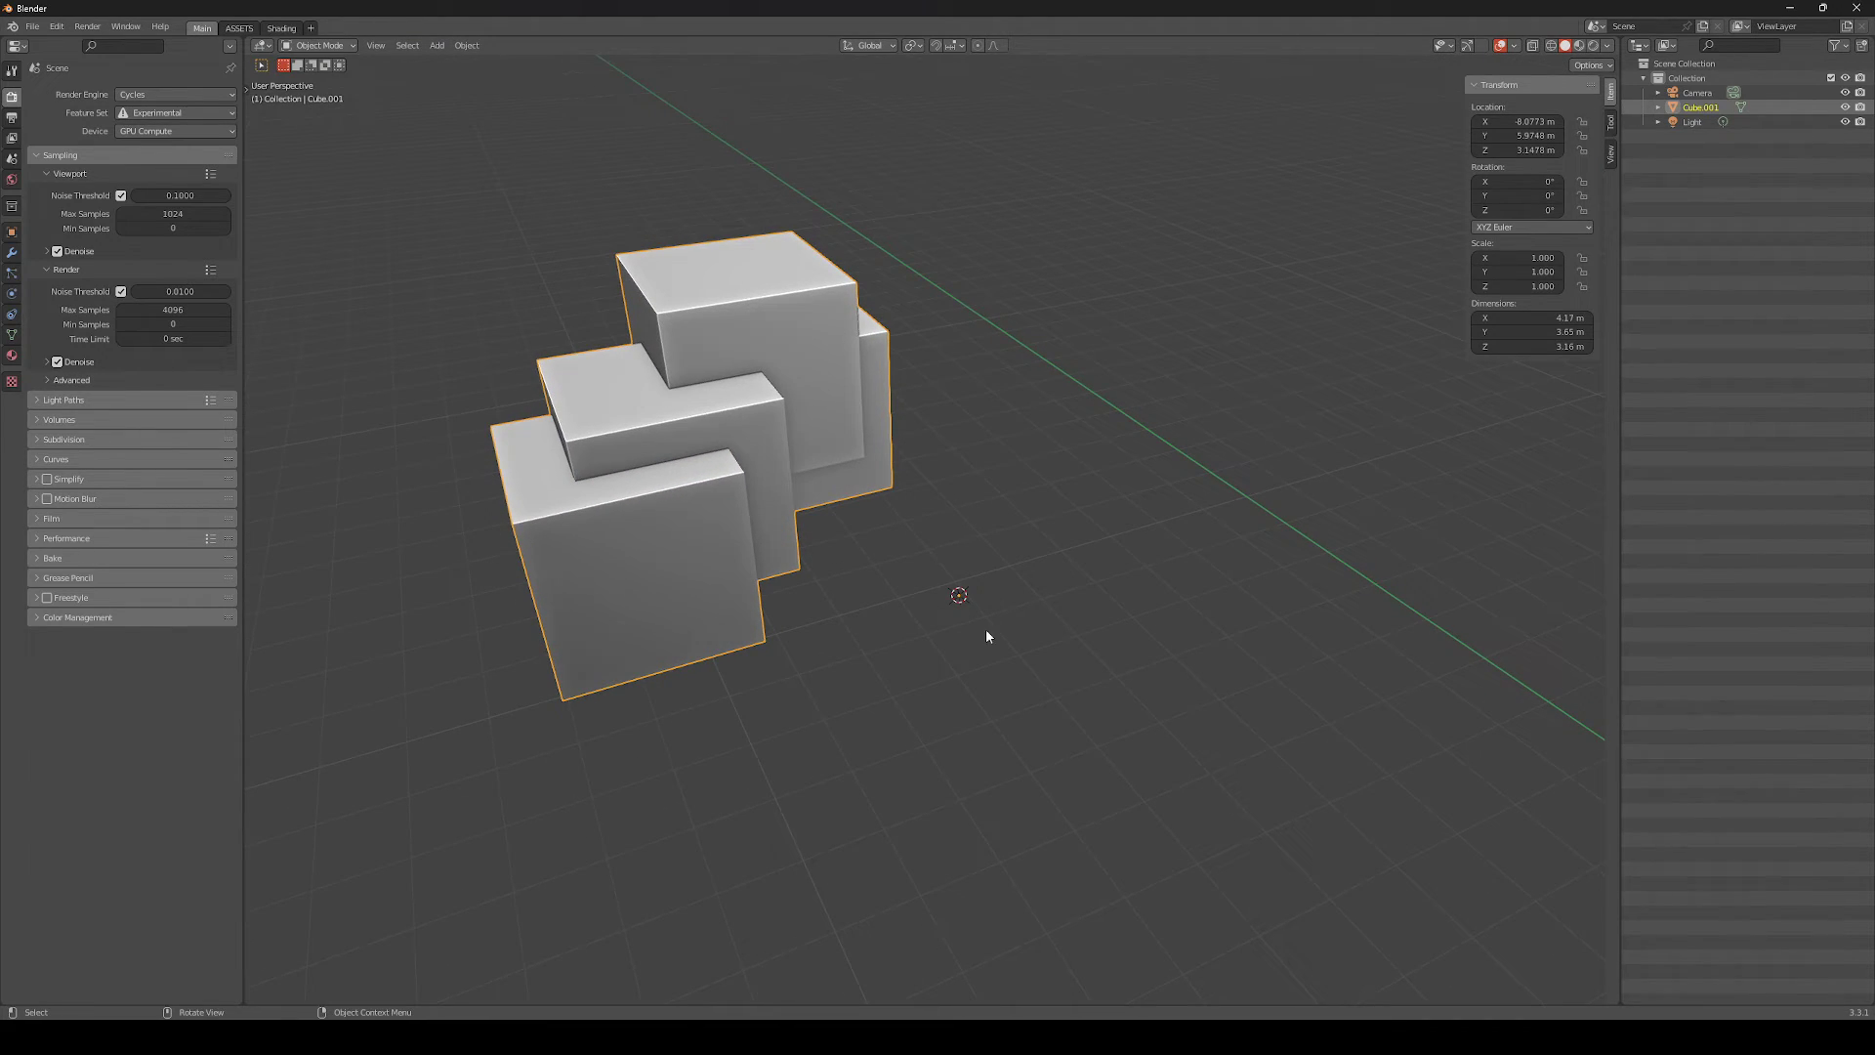
{"action": "middle_click_drag", "start_coordinate": [972, 598], "coordinate": [850, 378]}
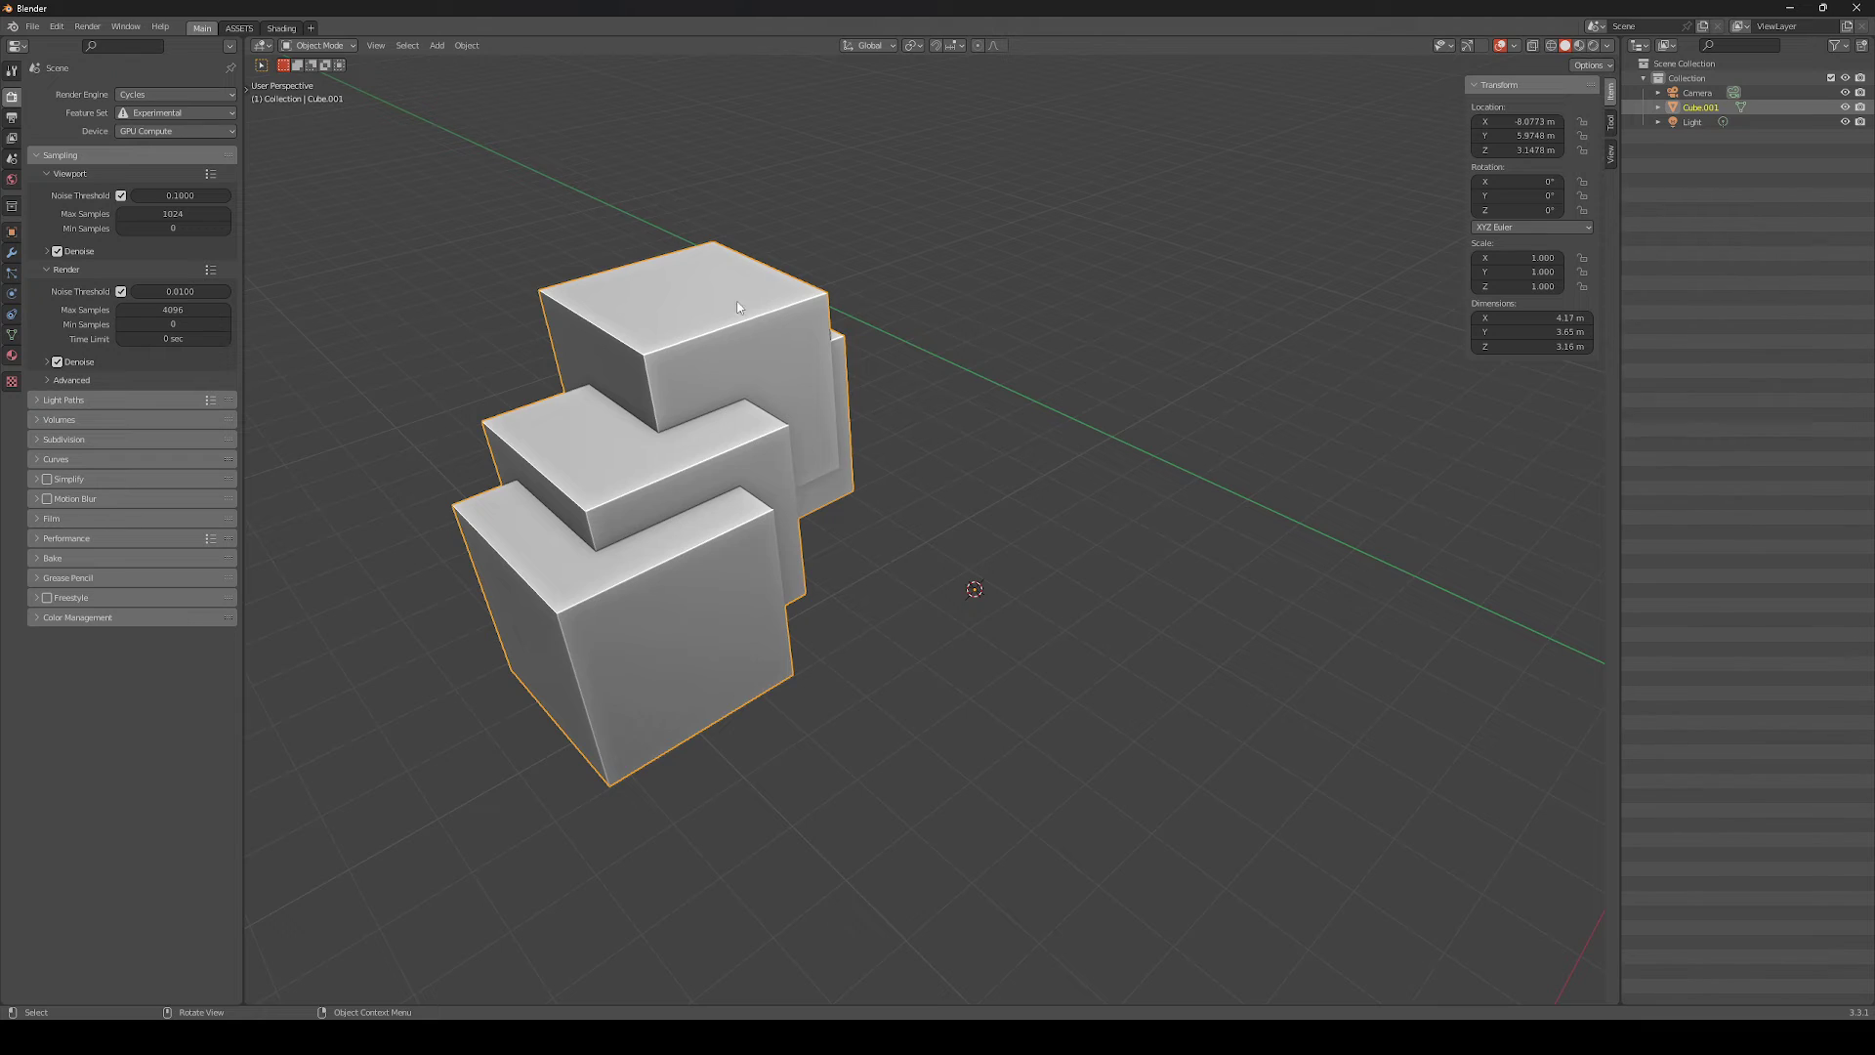
{"action": "middle_click_drag", "start_coordinate": [784, 362], "coordinate": [988, 402]}
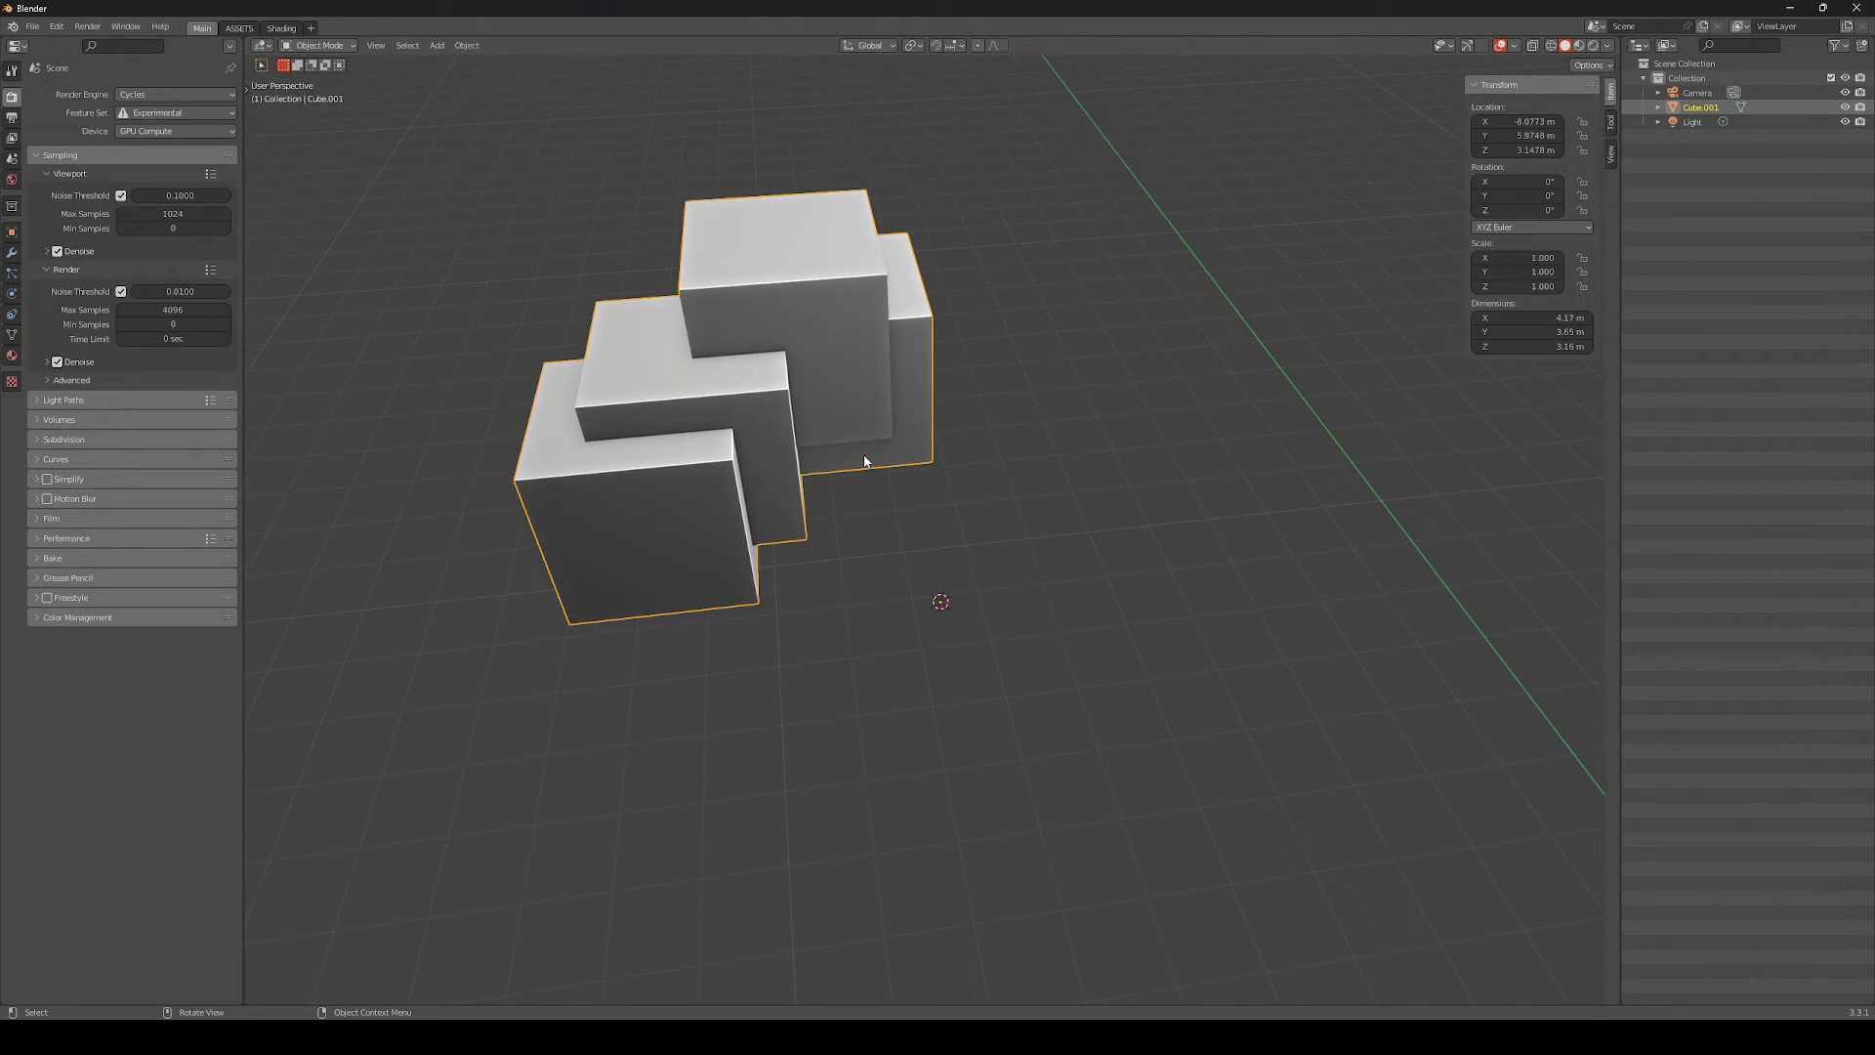
In Edit Mode from the top view with X-ray on, select all four cubes' geometry and move it away from its current place
{"action": "key", "text": "Tab"}
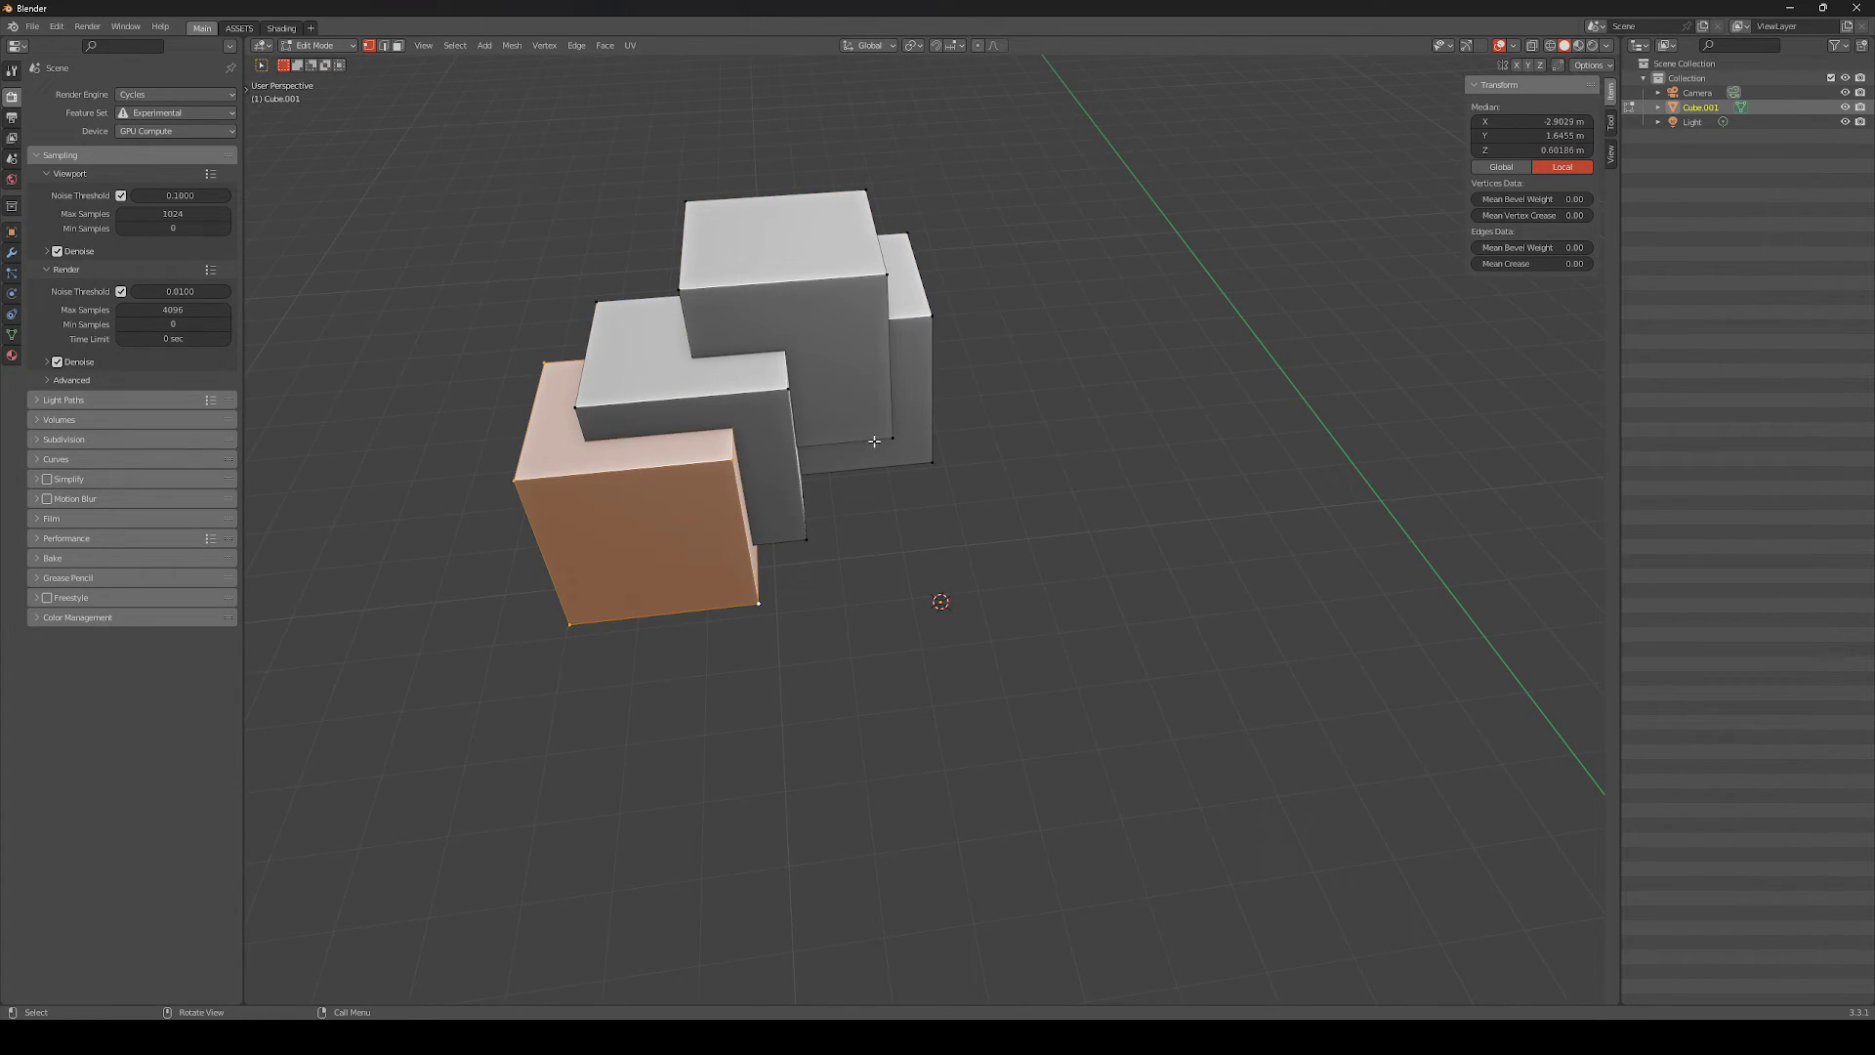
{"action": "key", "text": "KP_7"}
{"action": "key", "text": "alt+z"}
{"action": "left_click_drag", "start_coordinate": [1088, 166], "coordinate": [373, 758]}
{"action": "key", "text": "g"}
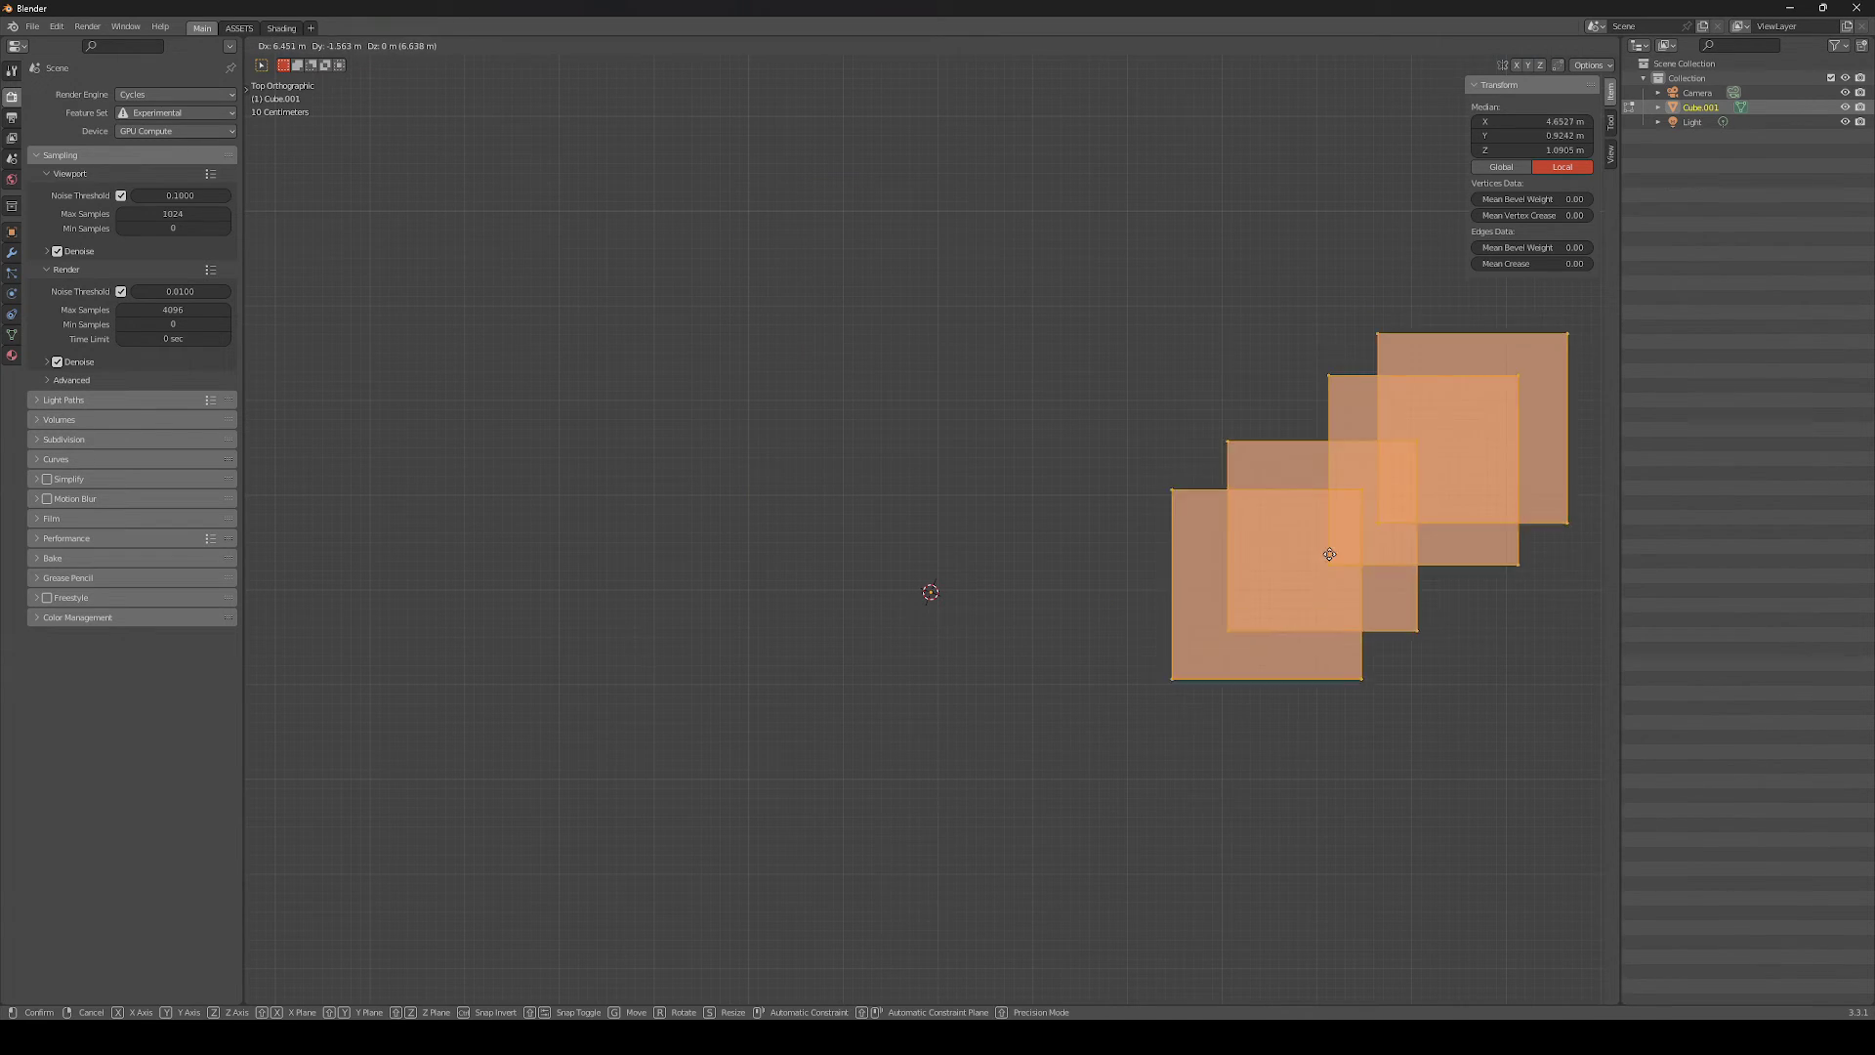
{"action": "left_click", "coordinate": [967, 952]}
Move the selected geometry to a local median of about X -9.35 m, Y -5.4 m, and return to Object Mode
{"action": "scroll", "coordinate": [1006, 635], "scroll_direction": "down", "scroll_amount": 3}
{"action": "scroll", "coordinate": [1006, 635], "scroll_direction": "down", "scroll_amount": 7, "text": "shift"}
{"action": "key", "text": "g"}
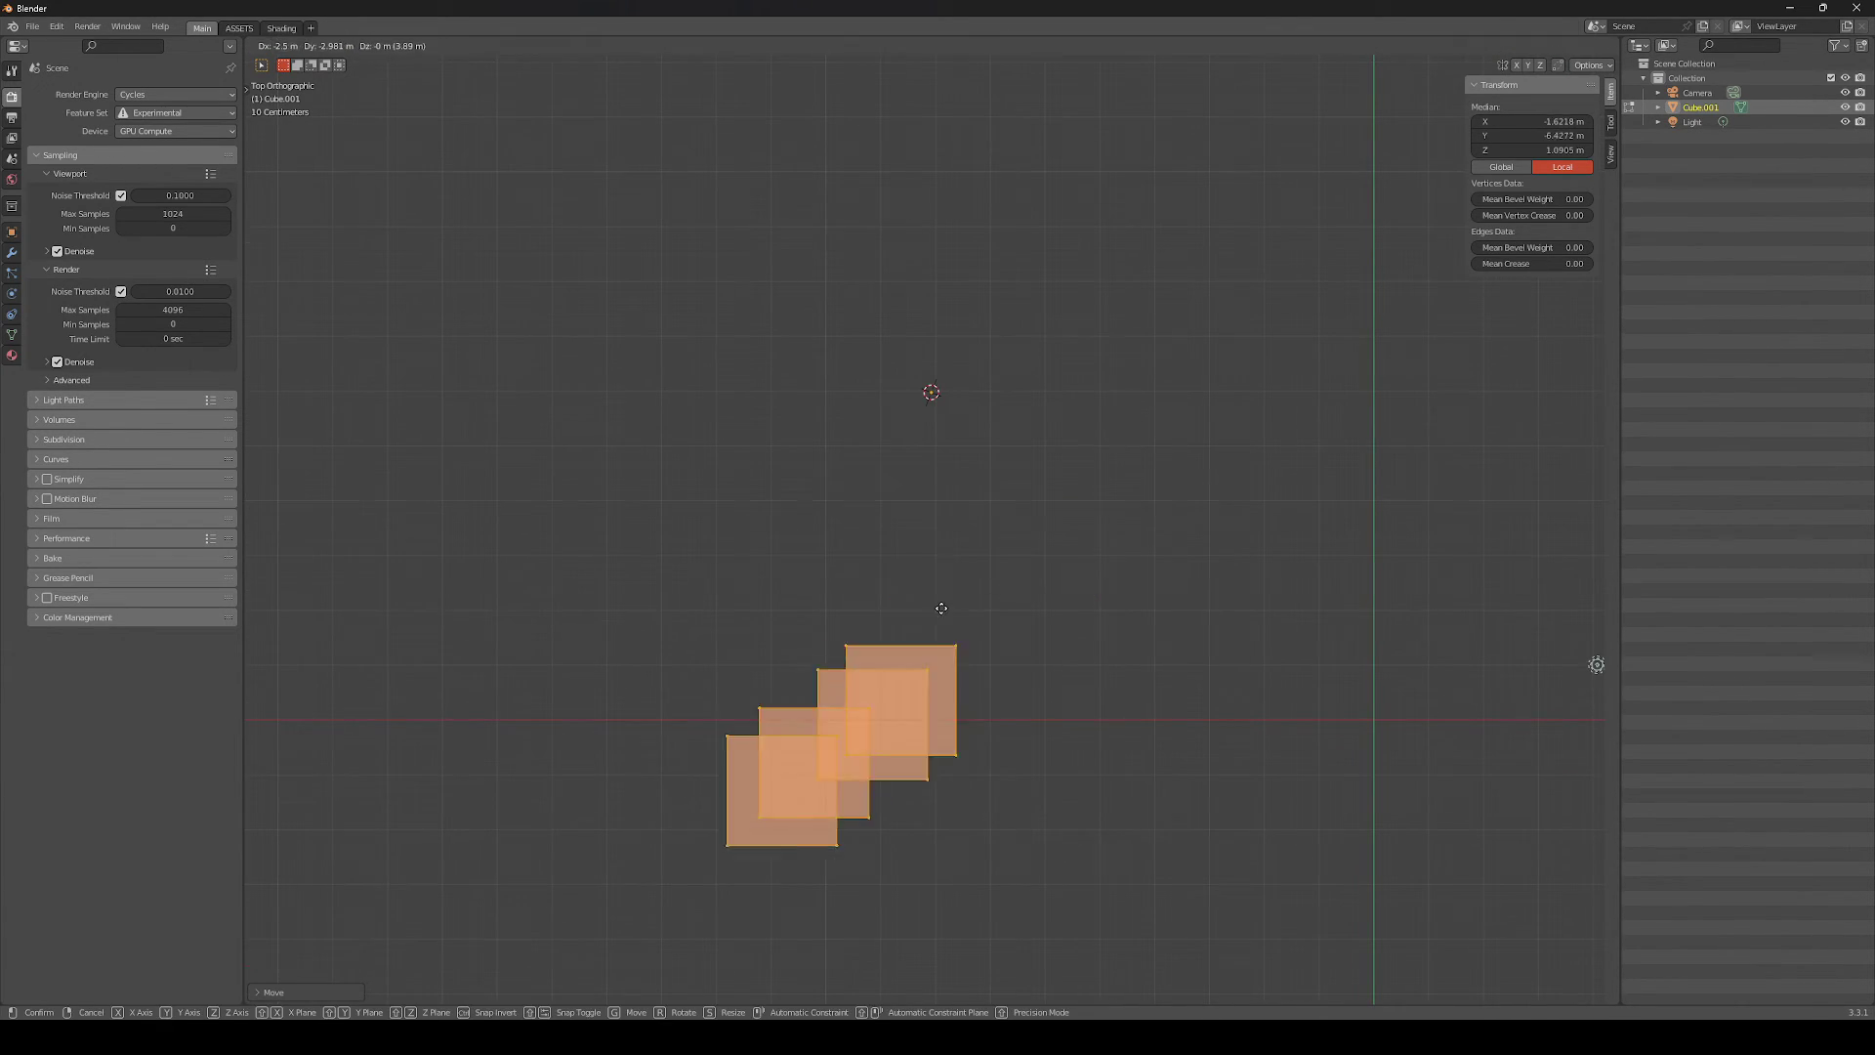
{"action": "left_click", "coordinate": [520, 551]}
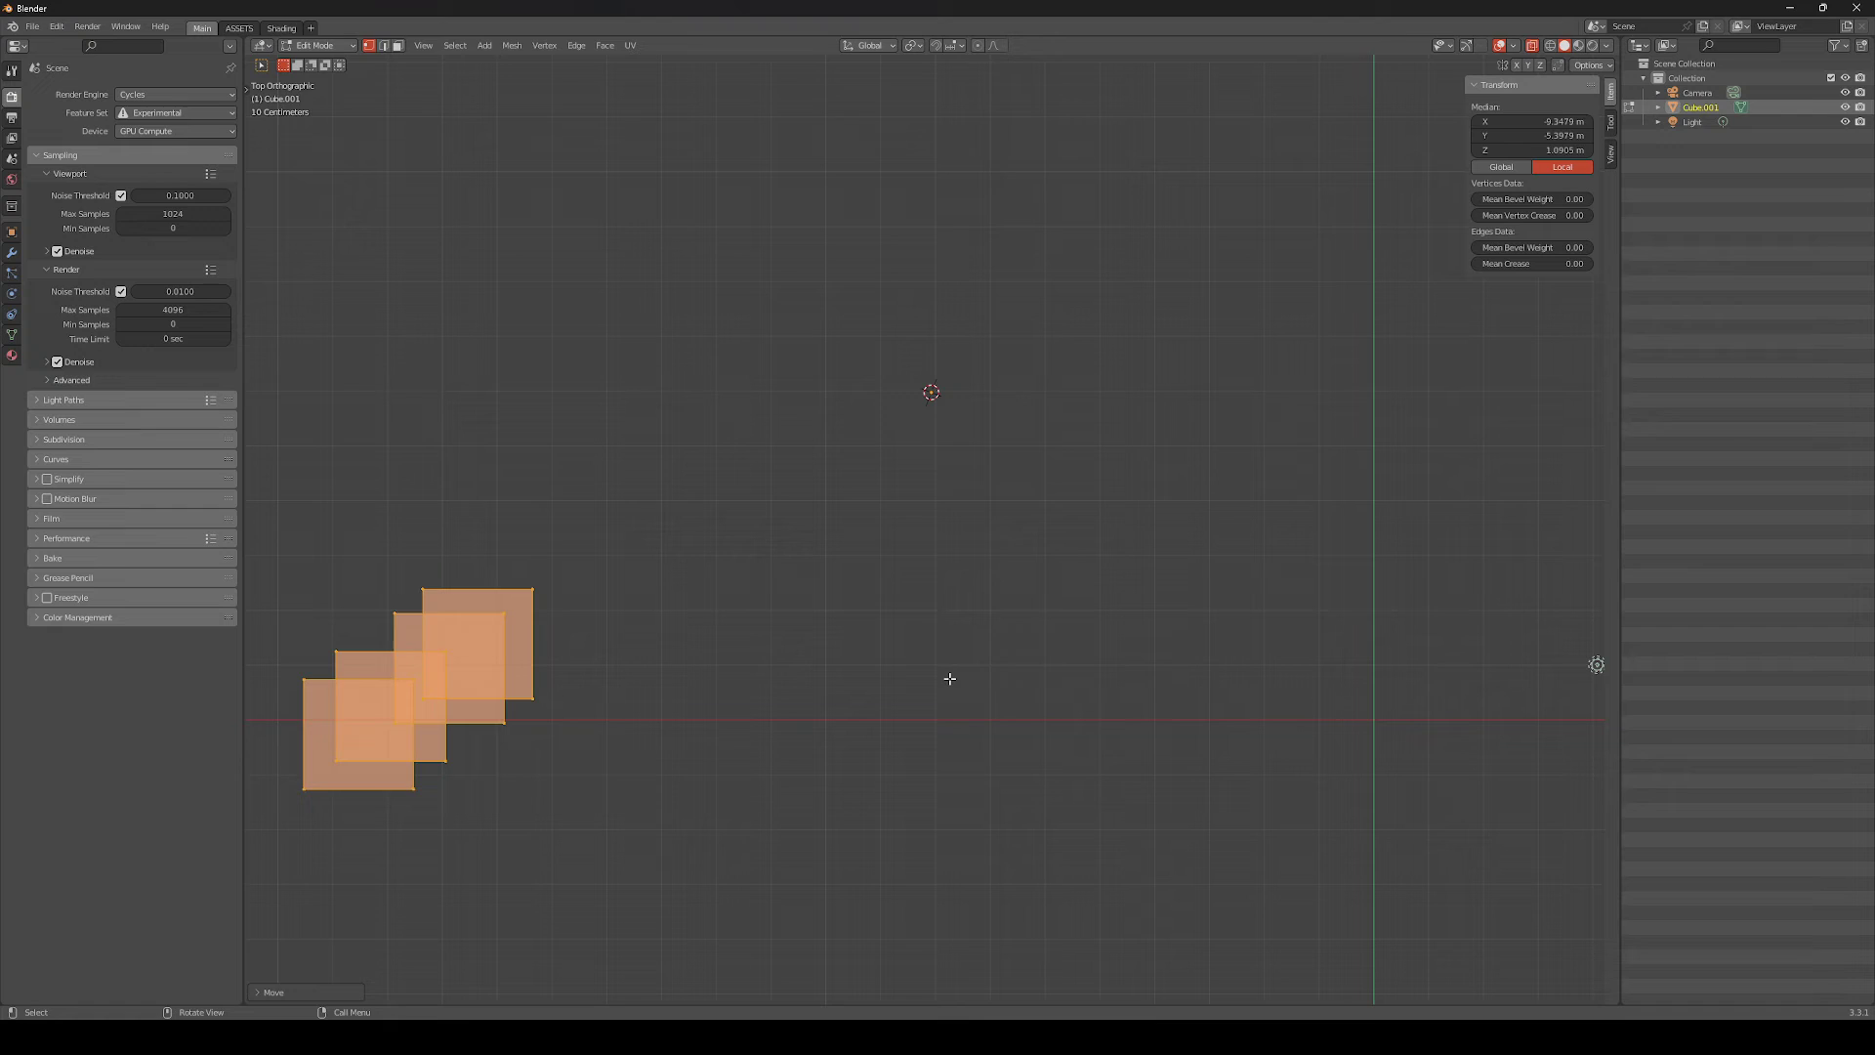
{"action": "key", "text": "Tab"}
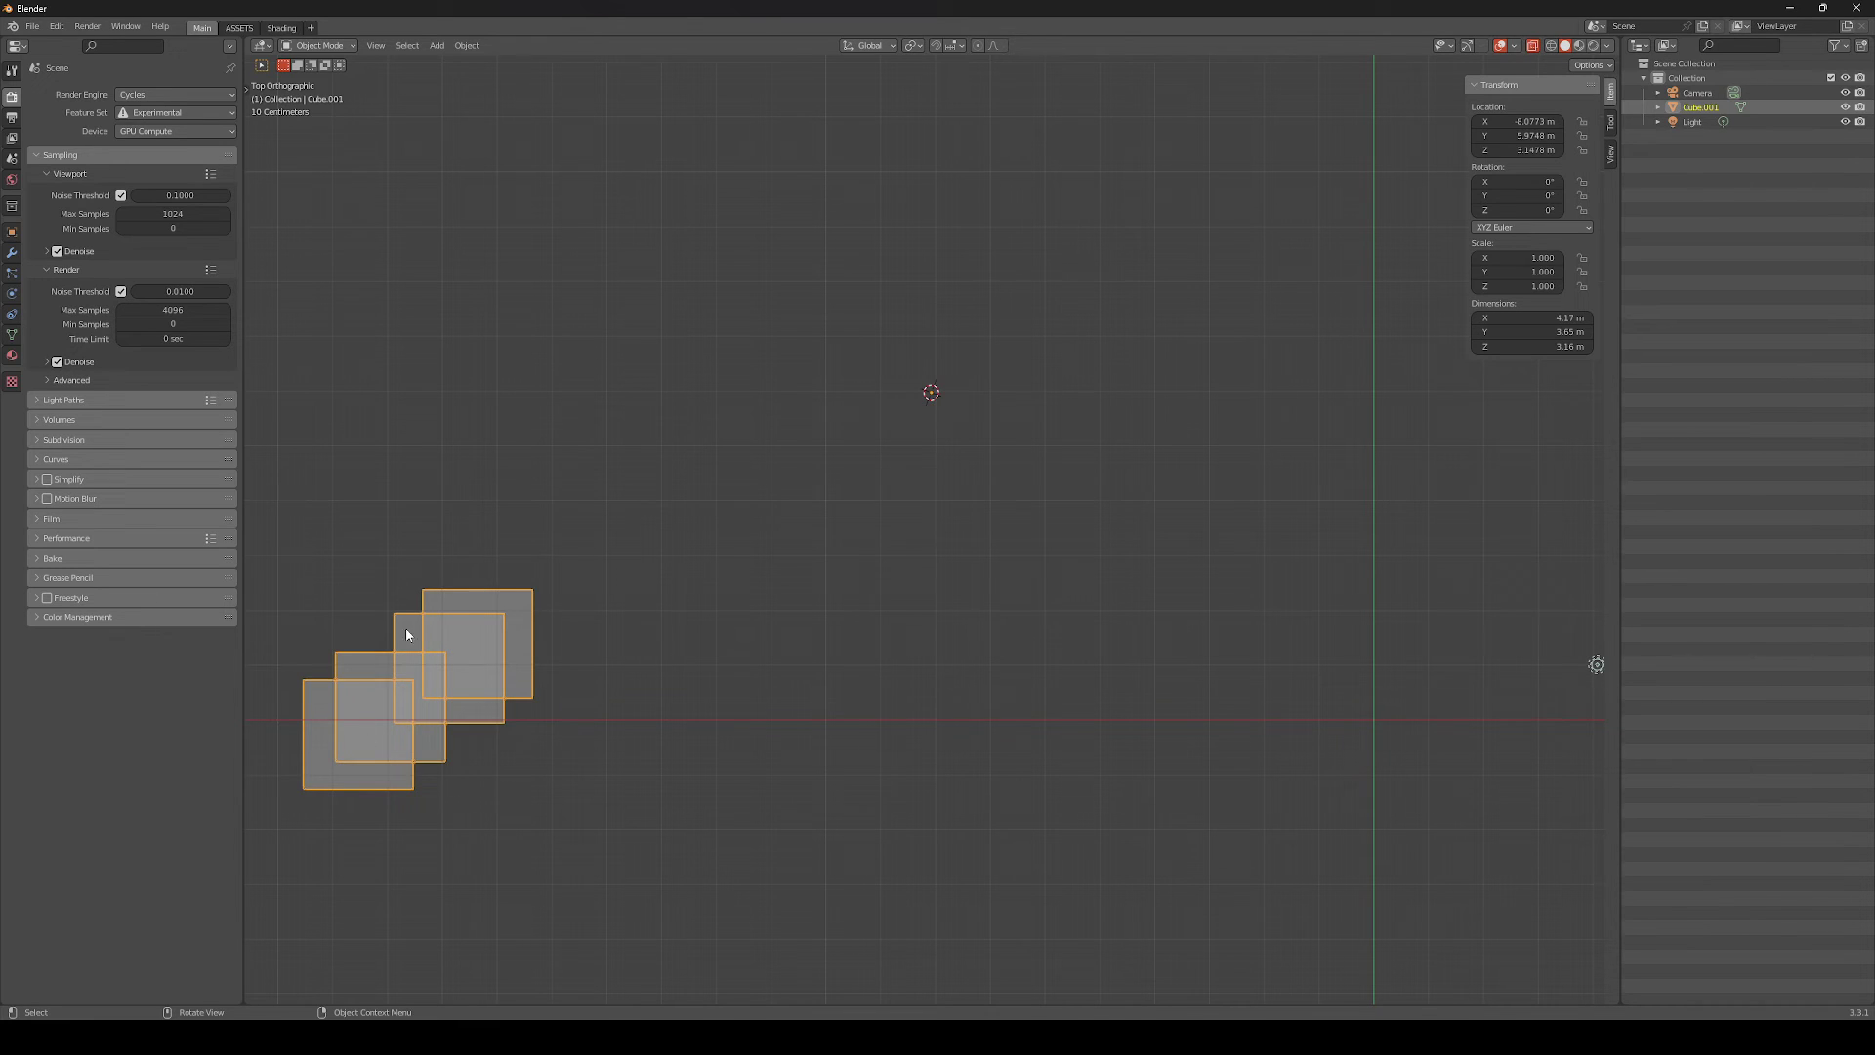
Back in Edit Mode, reposition the four cubes' geometry to a local median of about X 2.82 m, Y -5.18 m
{"action": "key", "text": "Tab"}
{"action": "key", "text": "g"}
{"action": "left_click", "coordinate": [764, 344]}
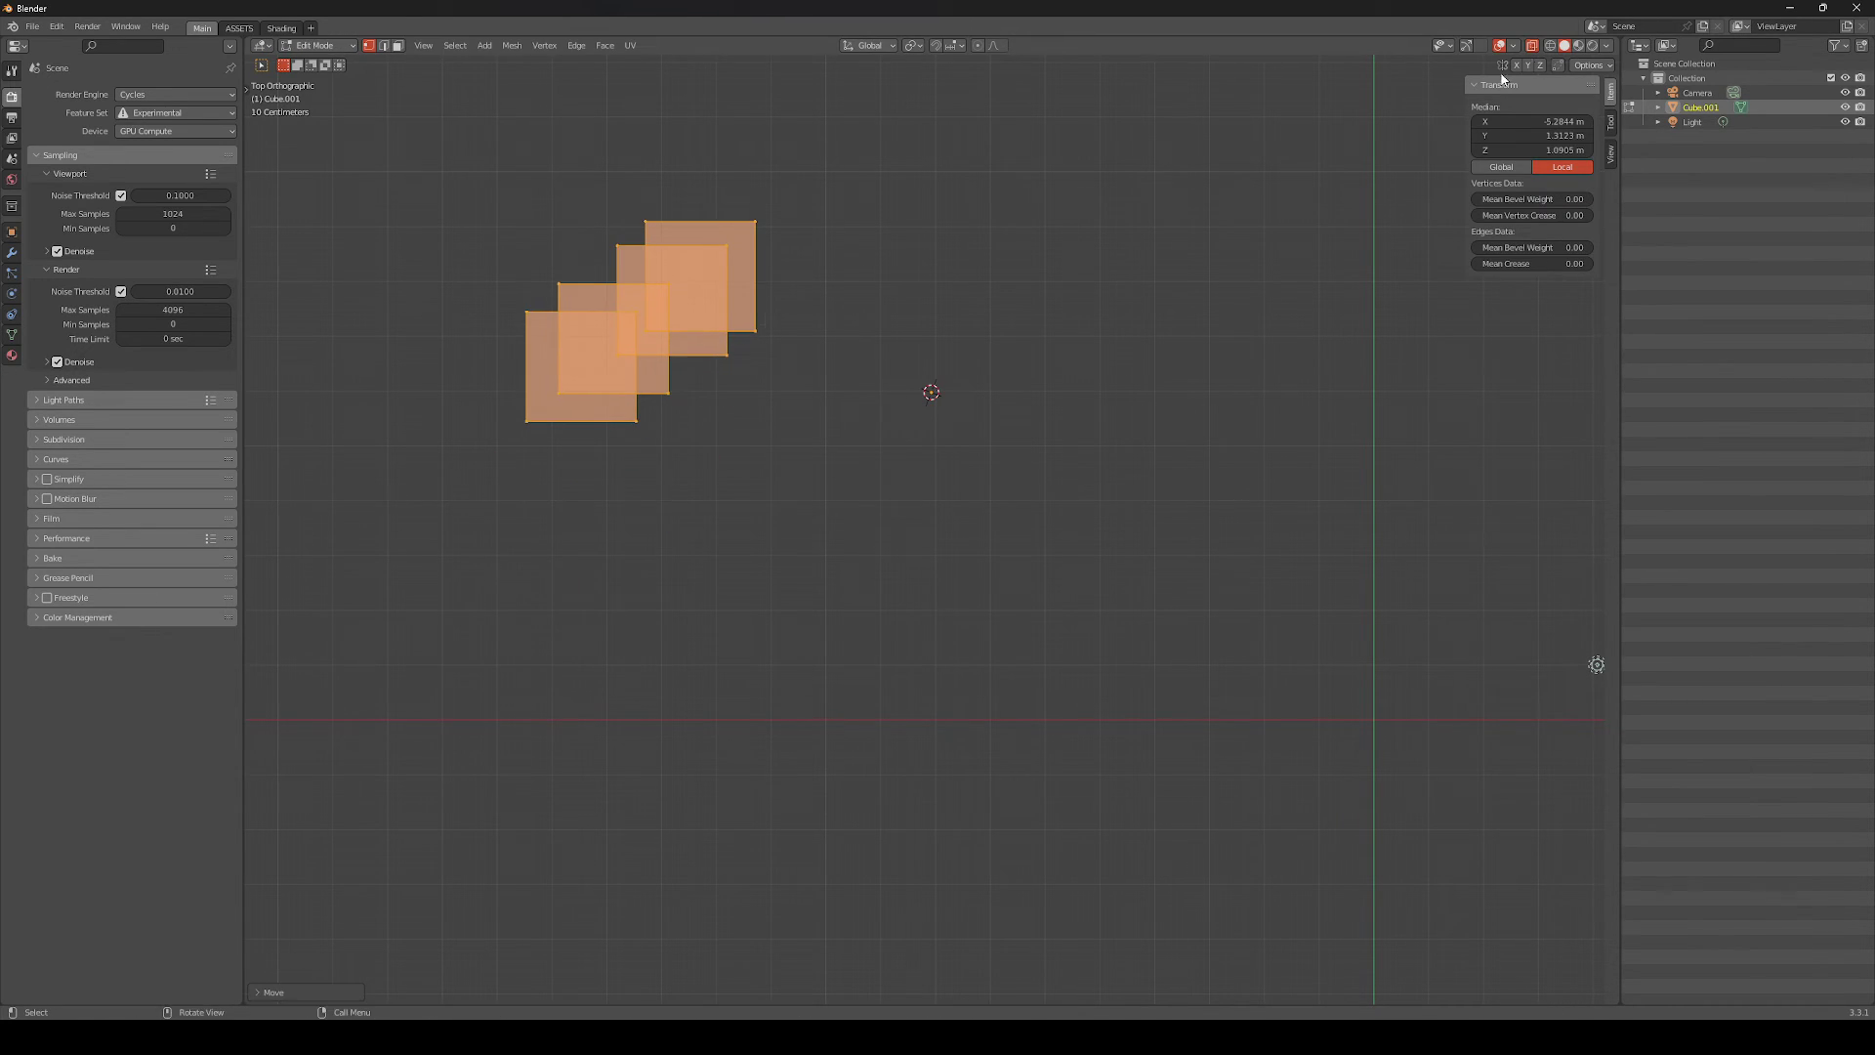
{"action": "key", "text": "g"}
{"action": "left_click", "coordinate": [1074, 564]}
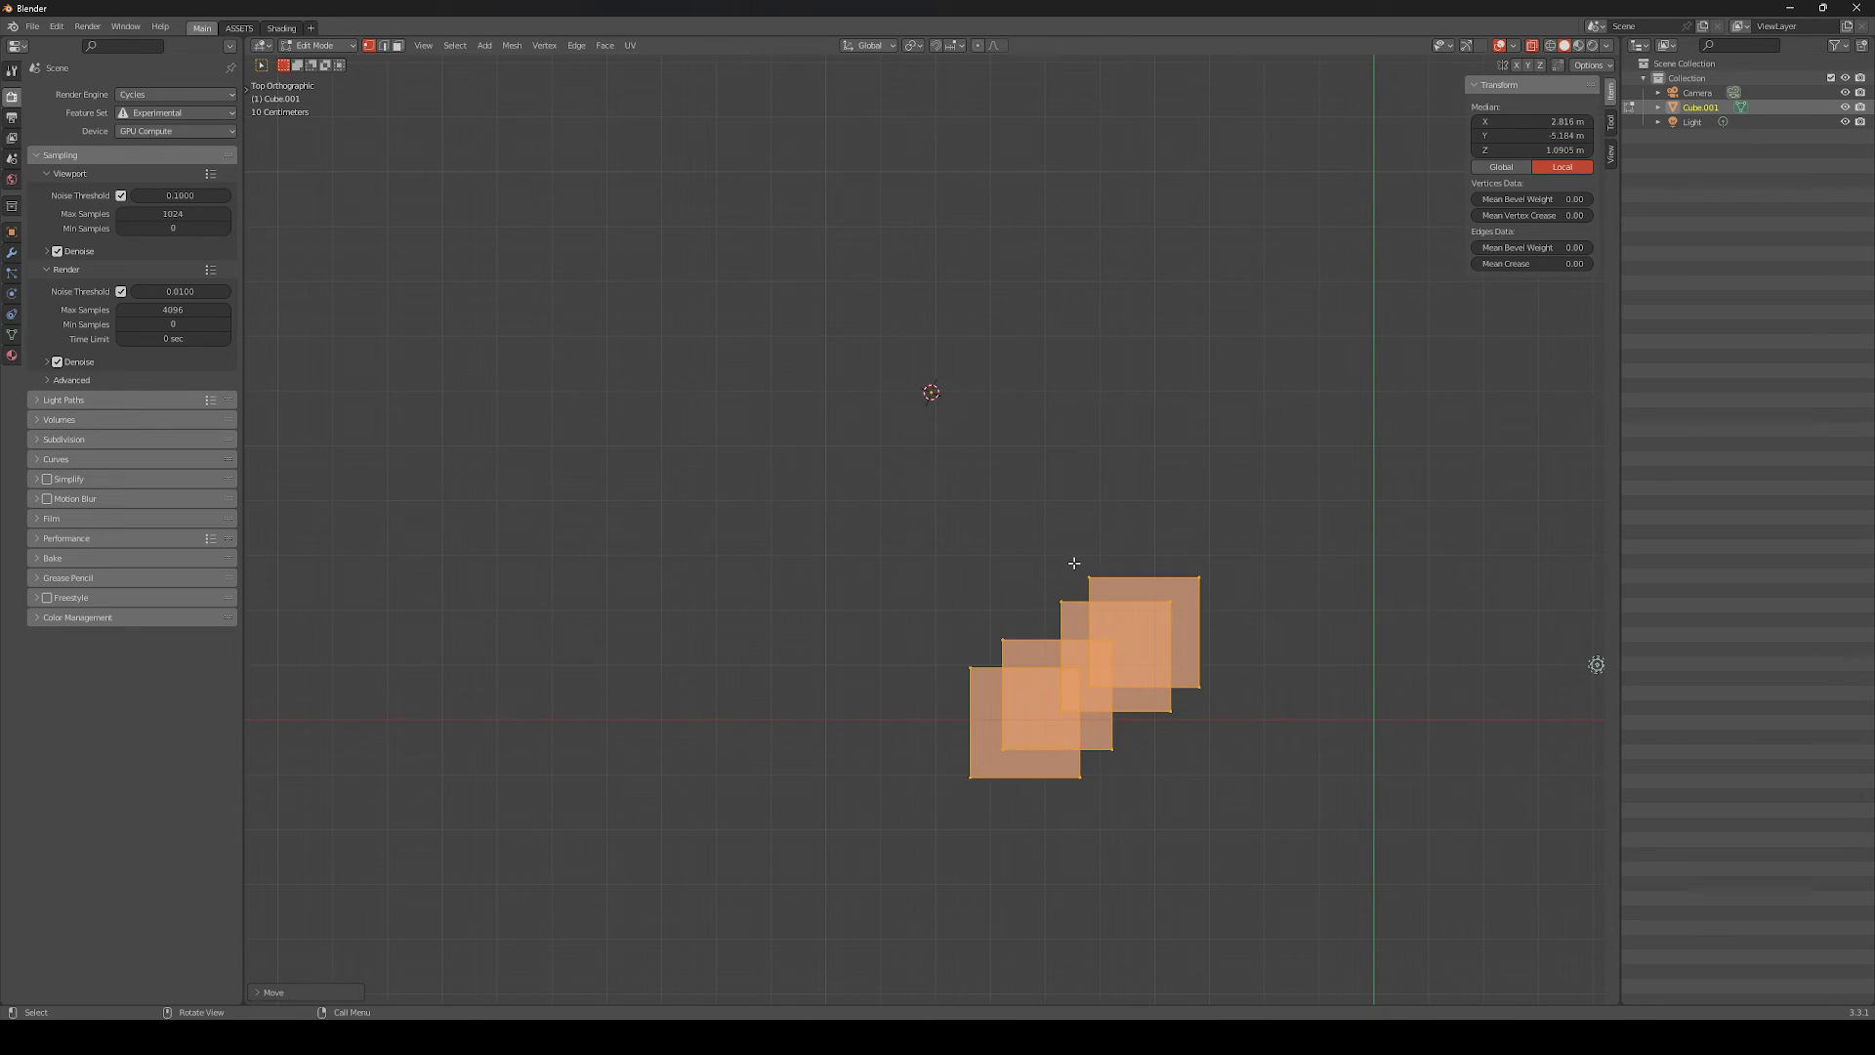
Move the cubes' geometry toward negative X and positive Y, return to Object Mode and turn X-ray off
{"action": "key", "text": "g"}
{"action": "right_click", "coordinate": [961, 507]}
{"action": "key", "text": "g"}
{"action": "left_click", "coordinate": [434, 227]}
{"action": "key", "text": "Tab"}
{"action": "key", "text": "alt+z"}
{"action": "middle_click_drag", "start_coordinate": [899, 625], "coordinate": [917, 462]}
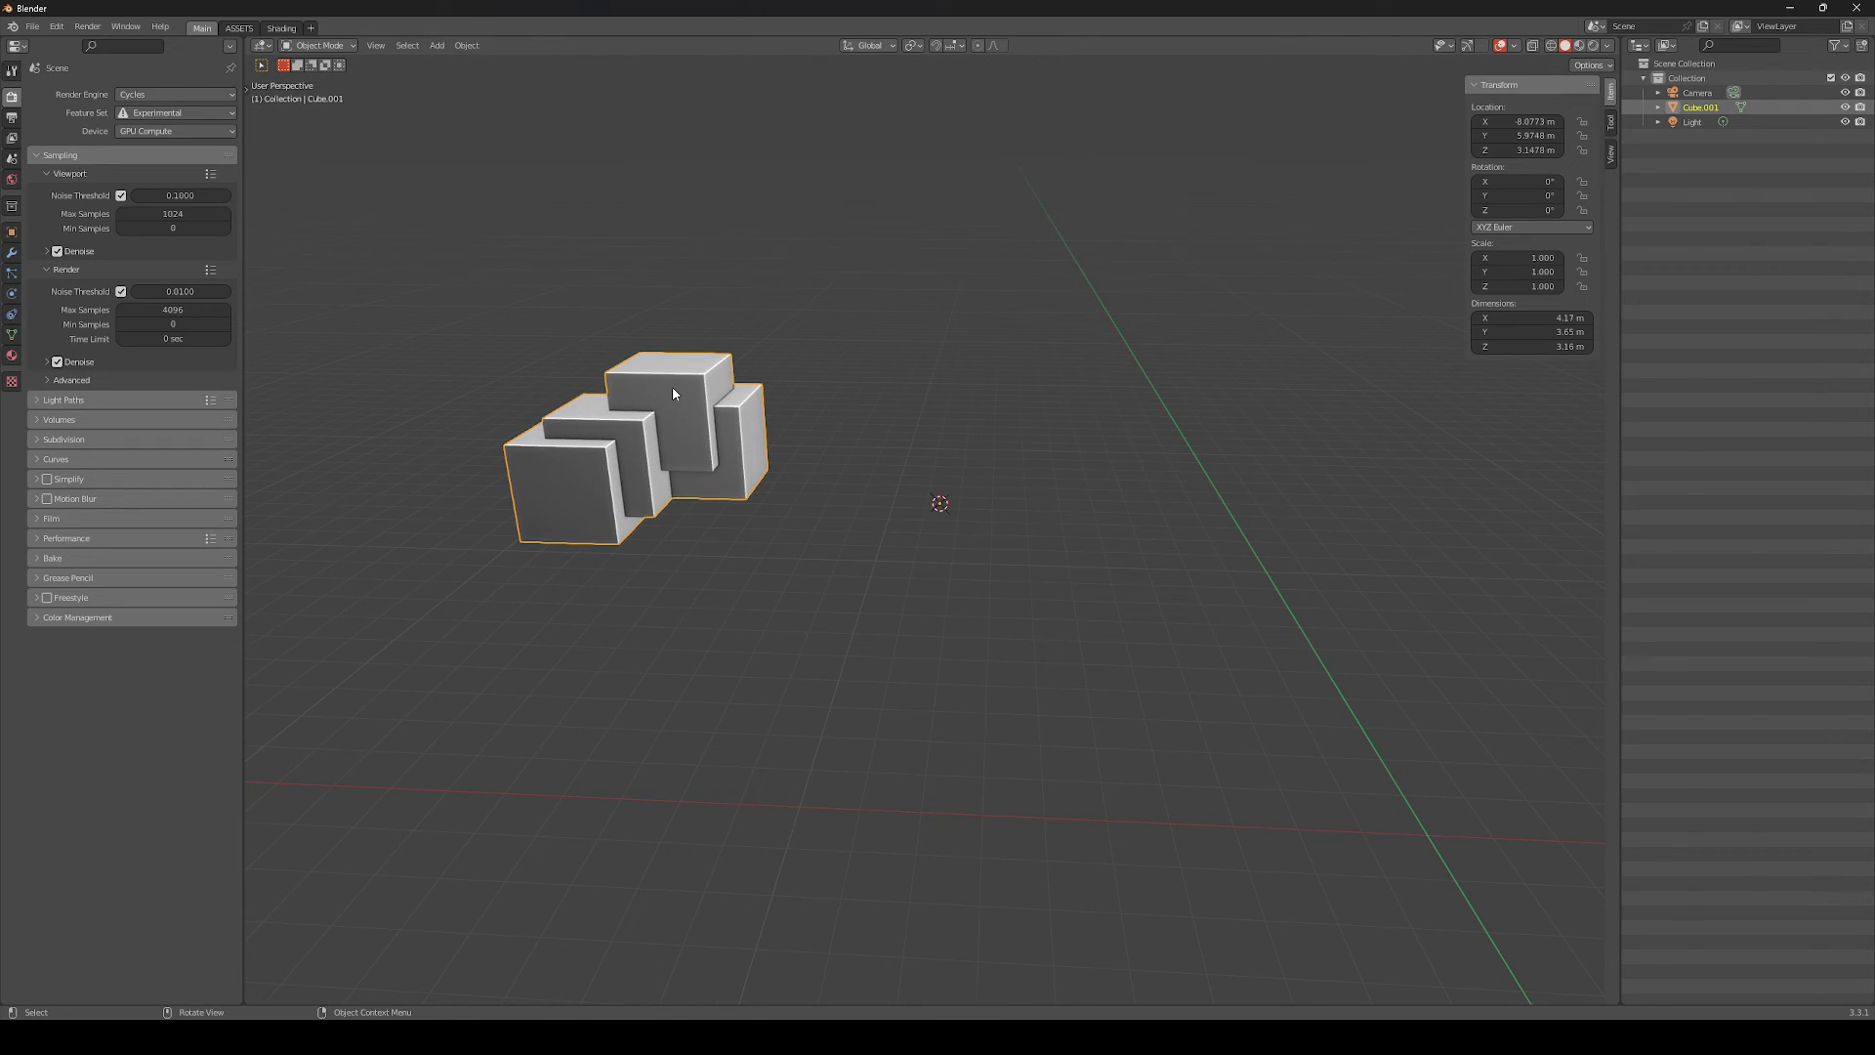
{"action": "middle_click_drag", "start_coordinate": [671, 387], "coordinate": [785, 382]}
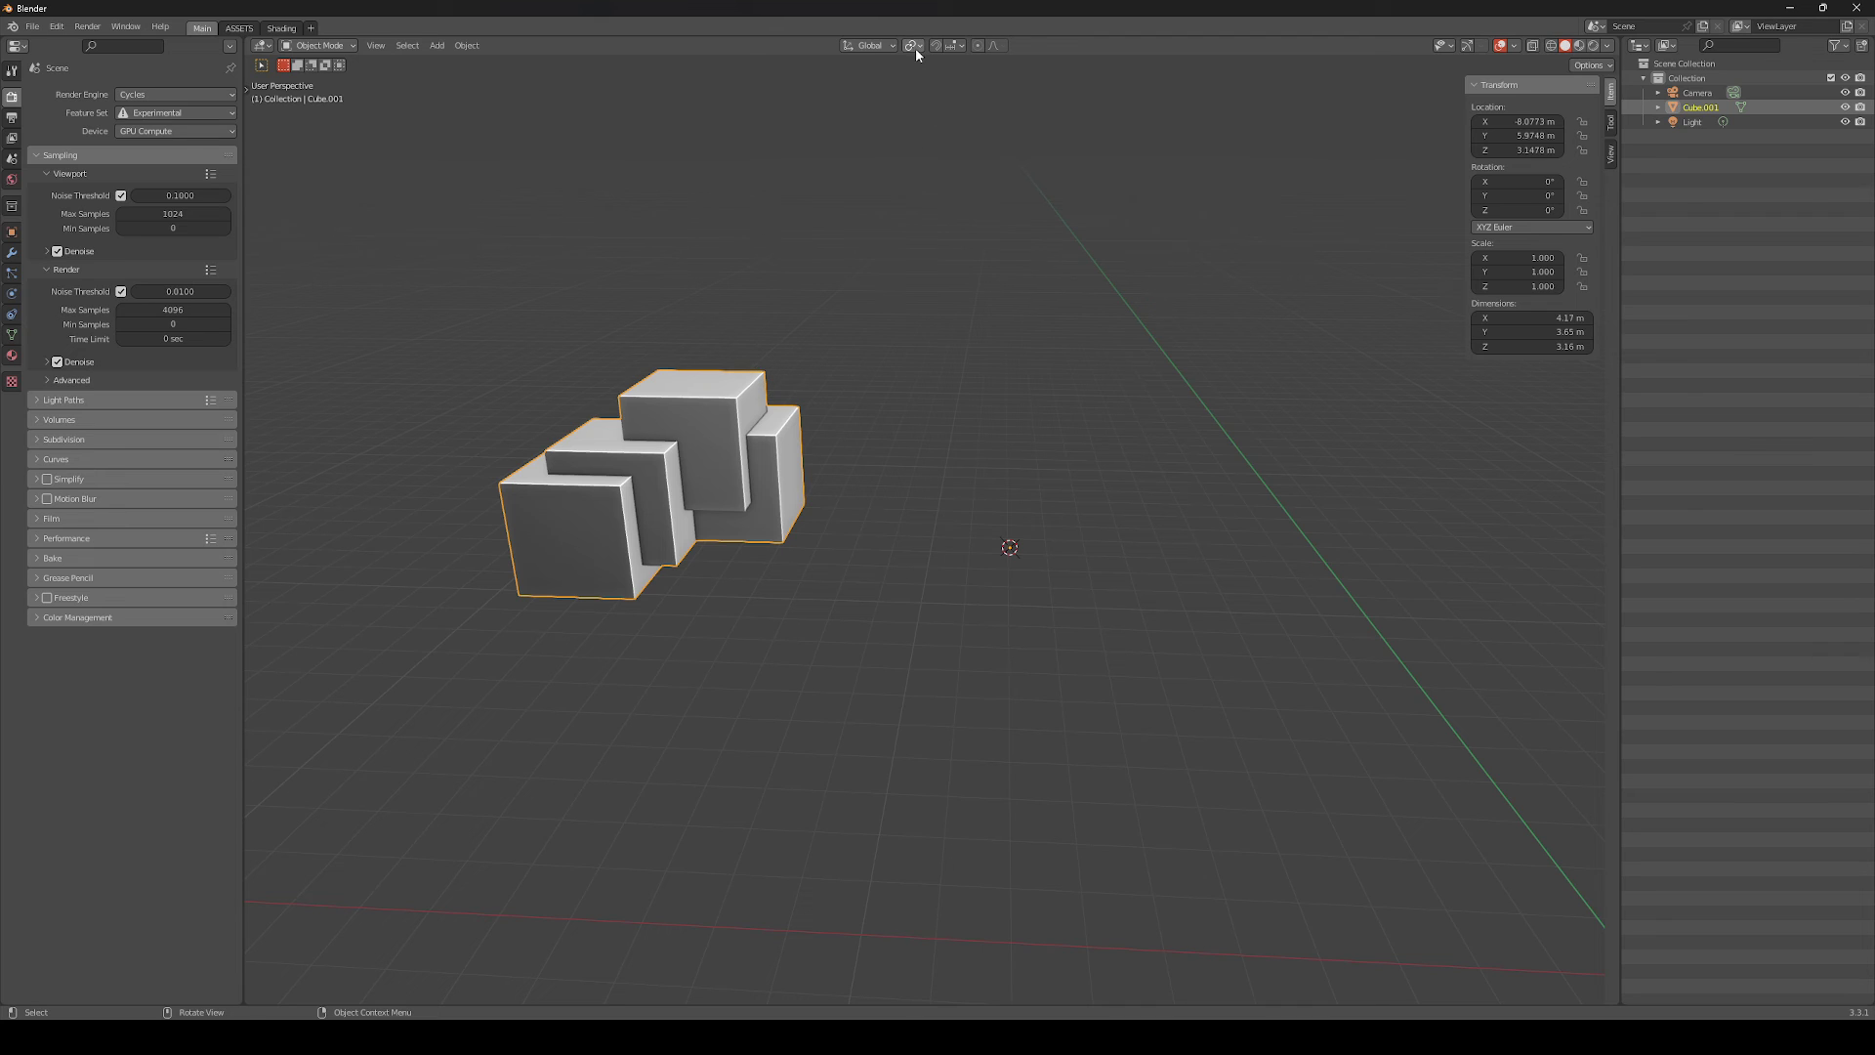
{"action": "middle_click_drag", "start_coordinate": [892, 375], "coordinate": [1022, 416]}
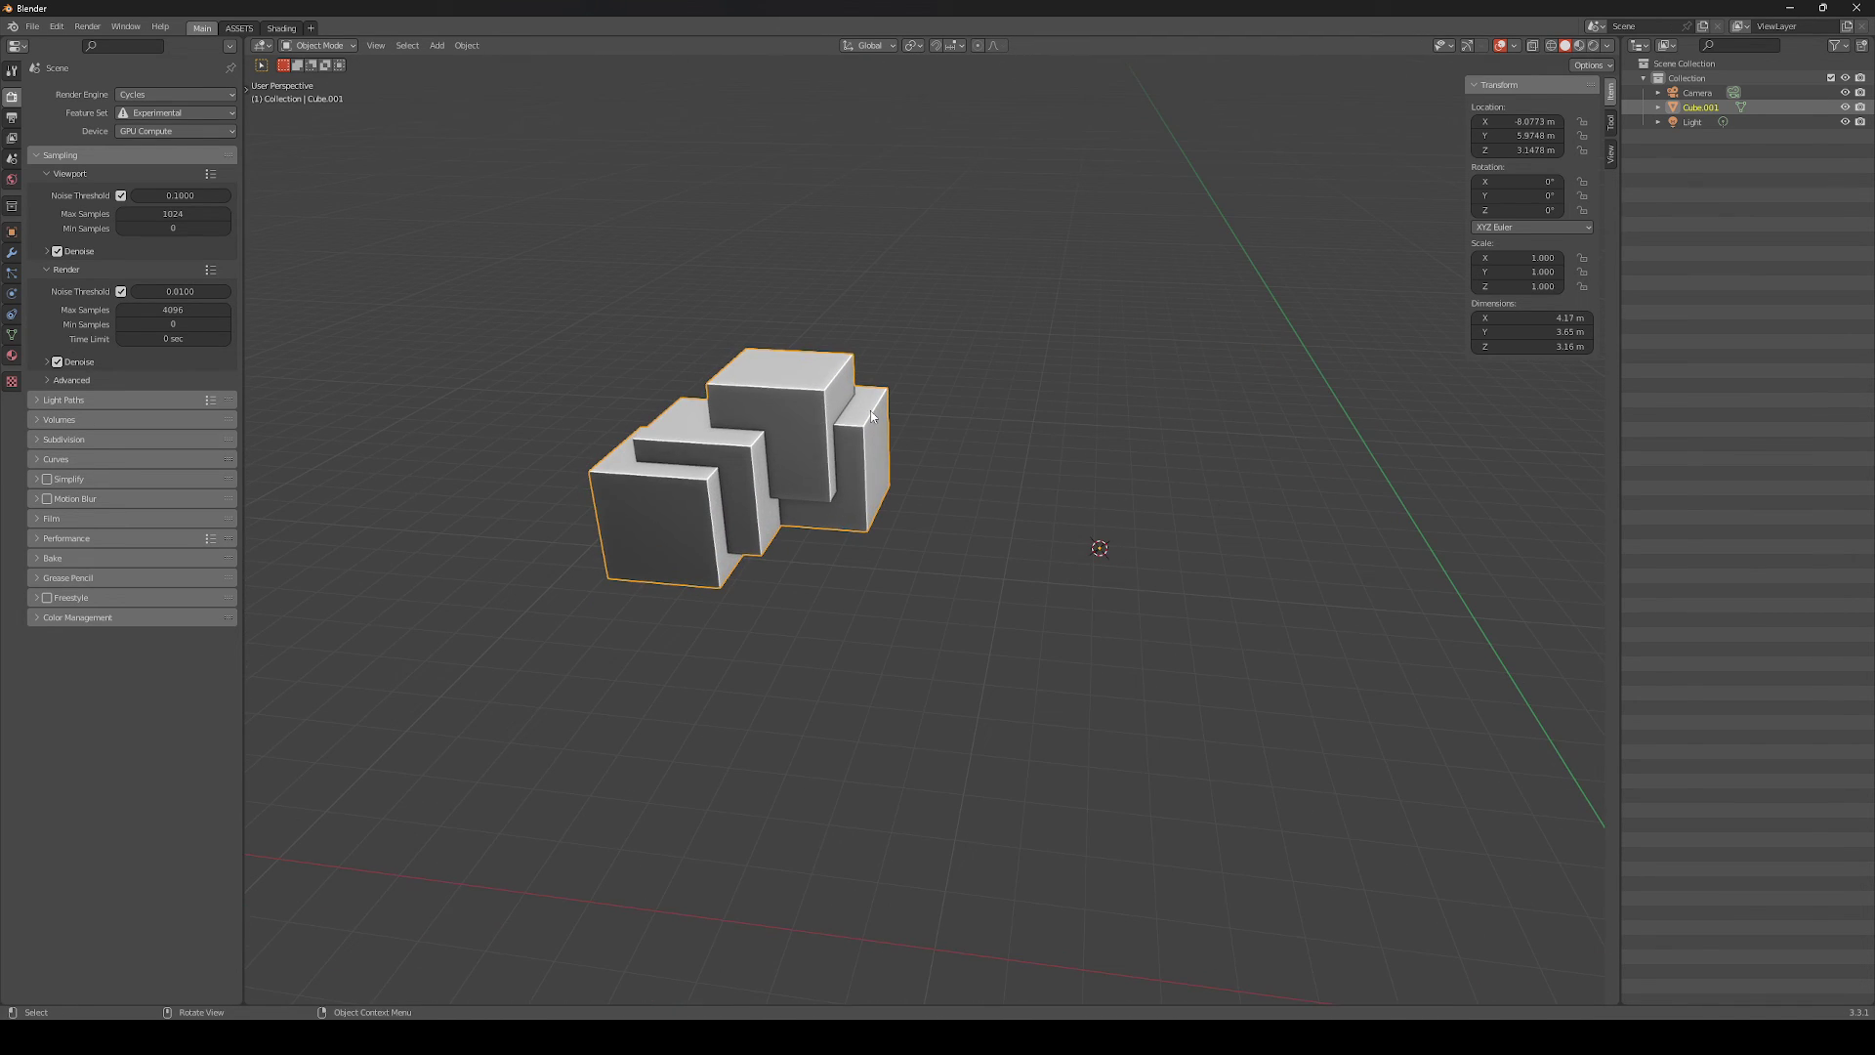
{"action": "middle_click_drag", "start_coordinate": [870, 410], "coordinate": [946, 459]}
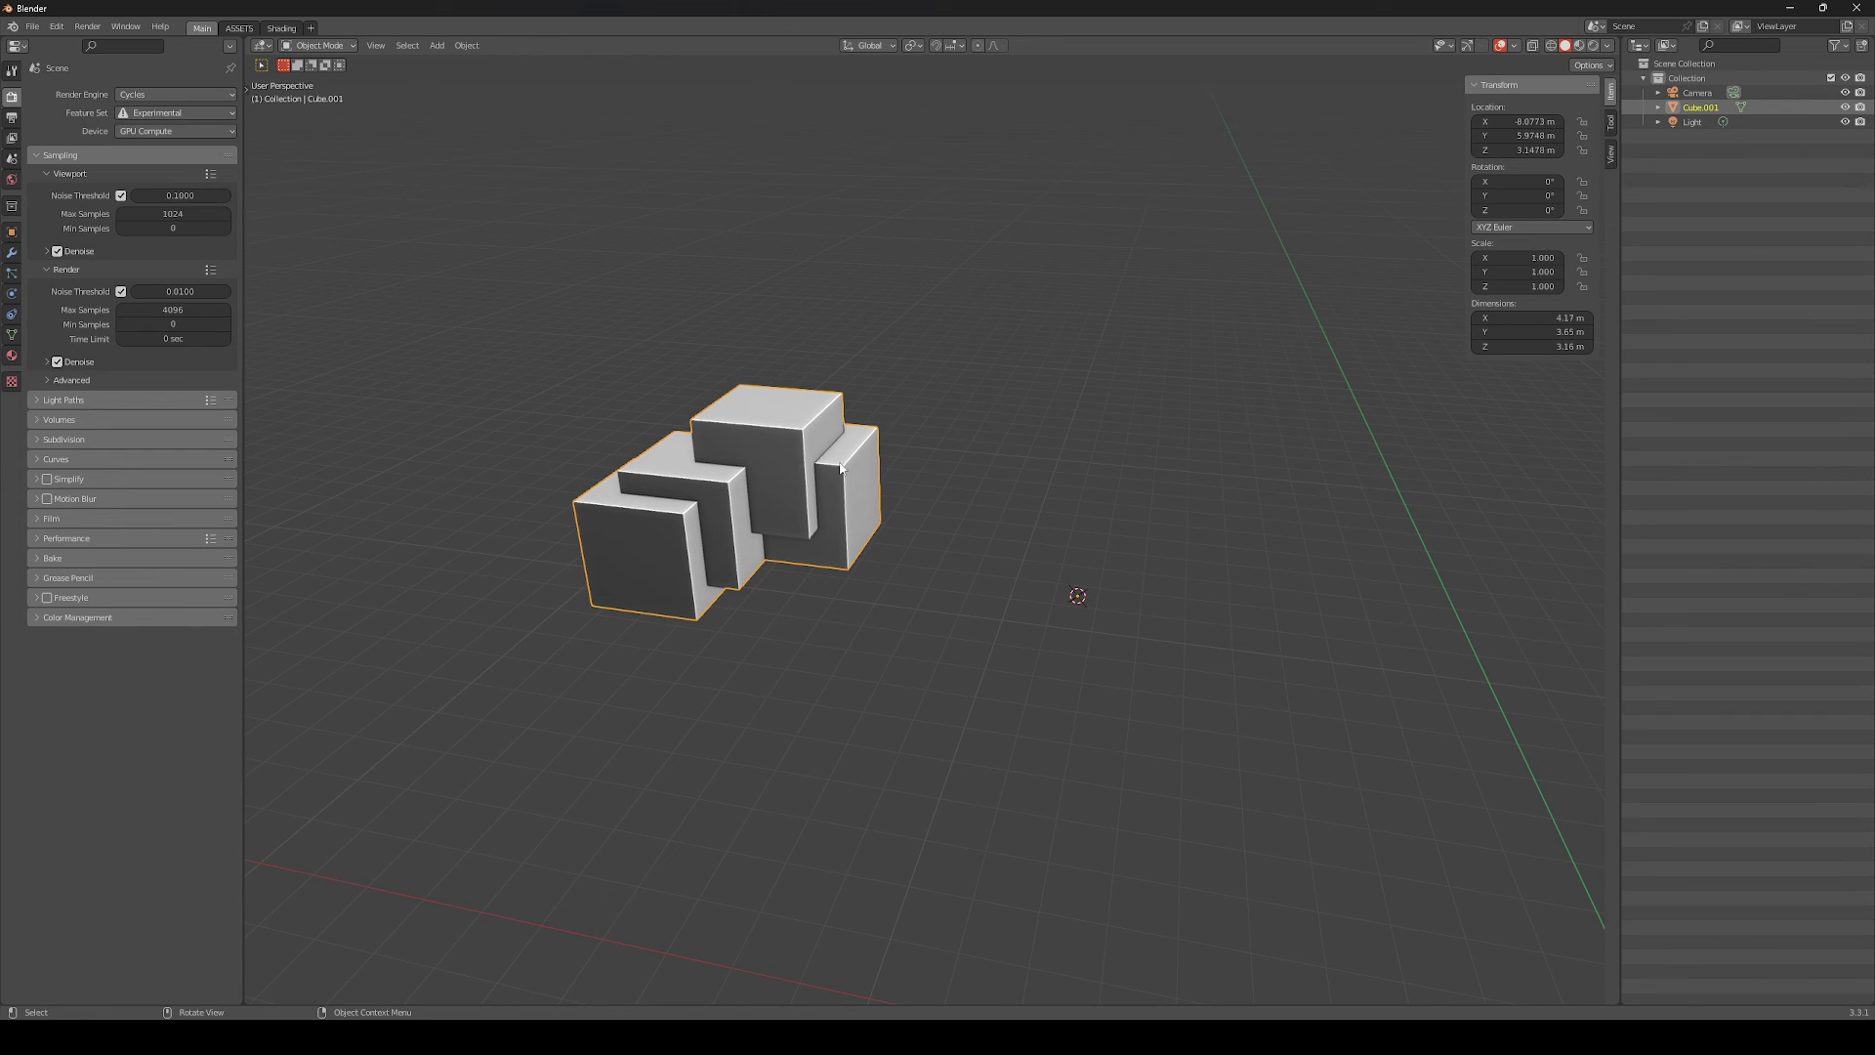
{"action": "mouse_move", "coordinate": [818, 408]}
{"action": "middle_mouse_down"}
{"action": "mouse_move", "coordinate": [729, 355]}
{"action": "mouse_move", "coordinate": [850, 406]}
{"action": "middle_mouse_up"}
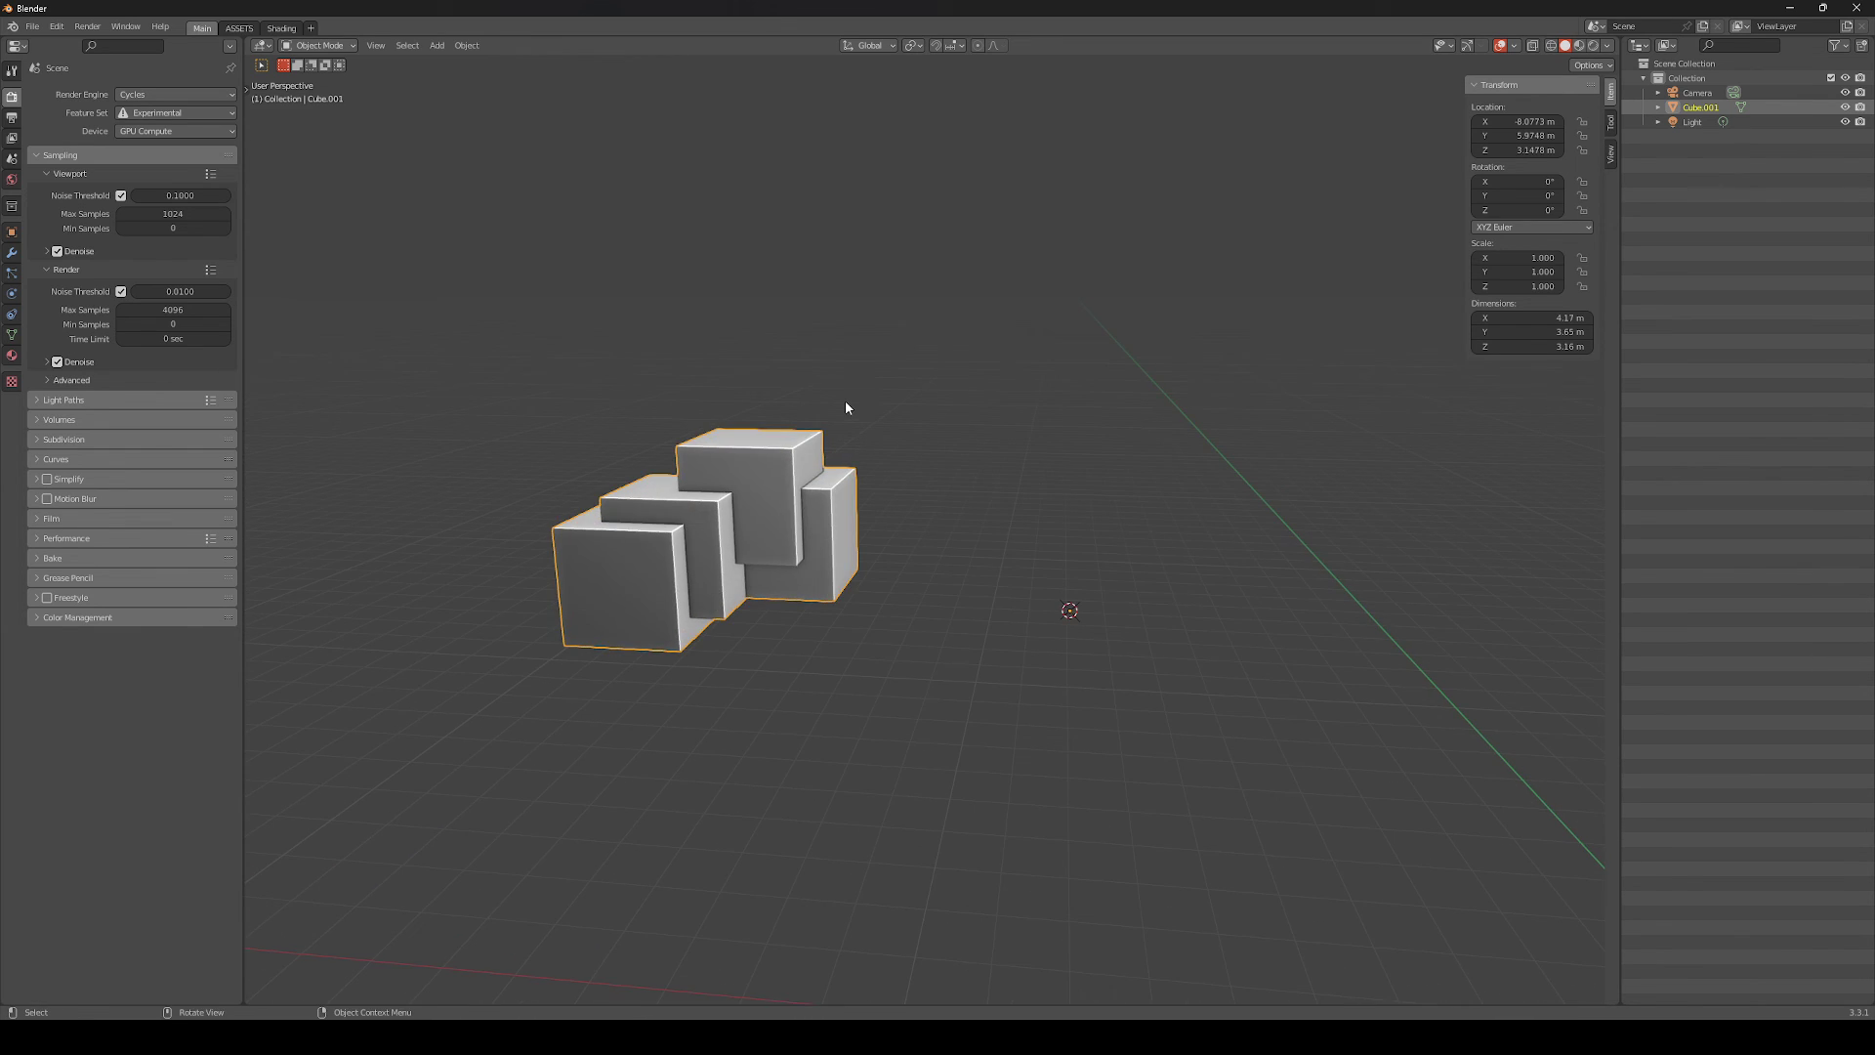
{"action": "middle_click_drag", "start_coordinate": [1012, 394], "coordinate": [939, 418]}
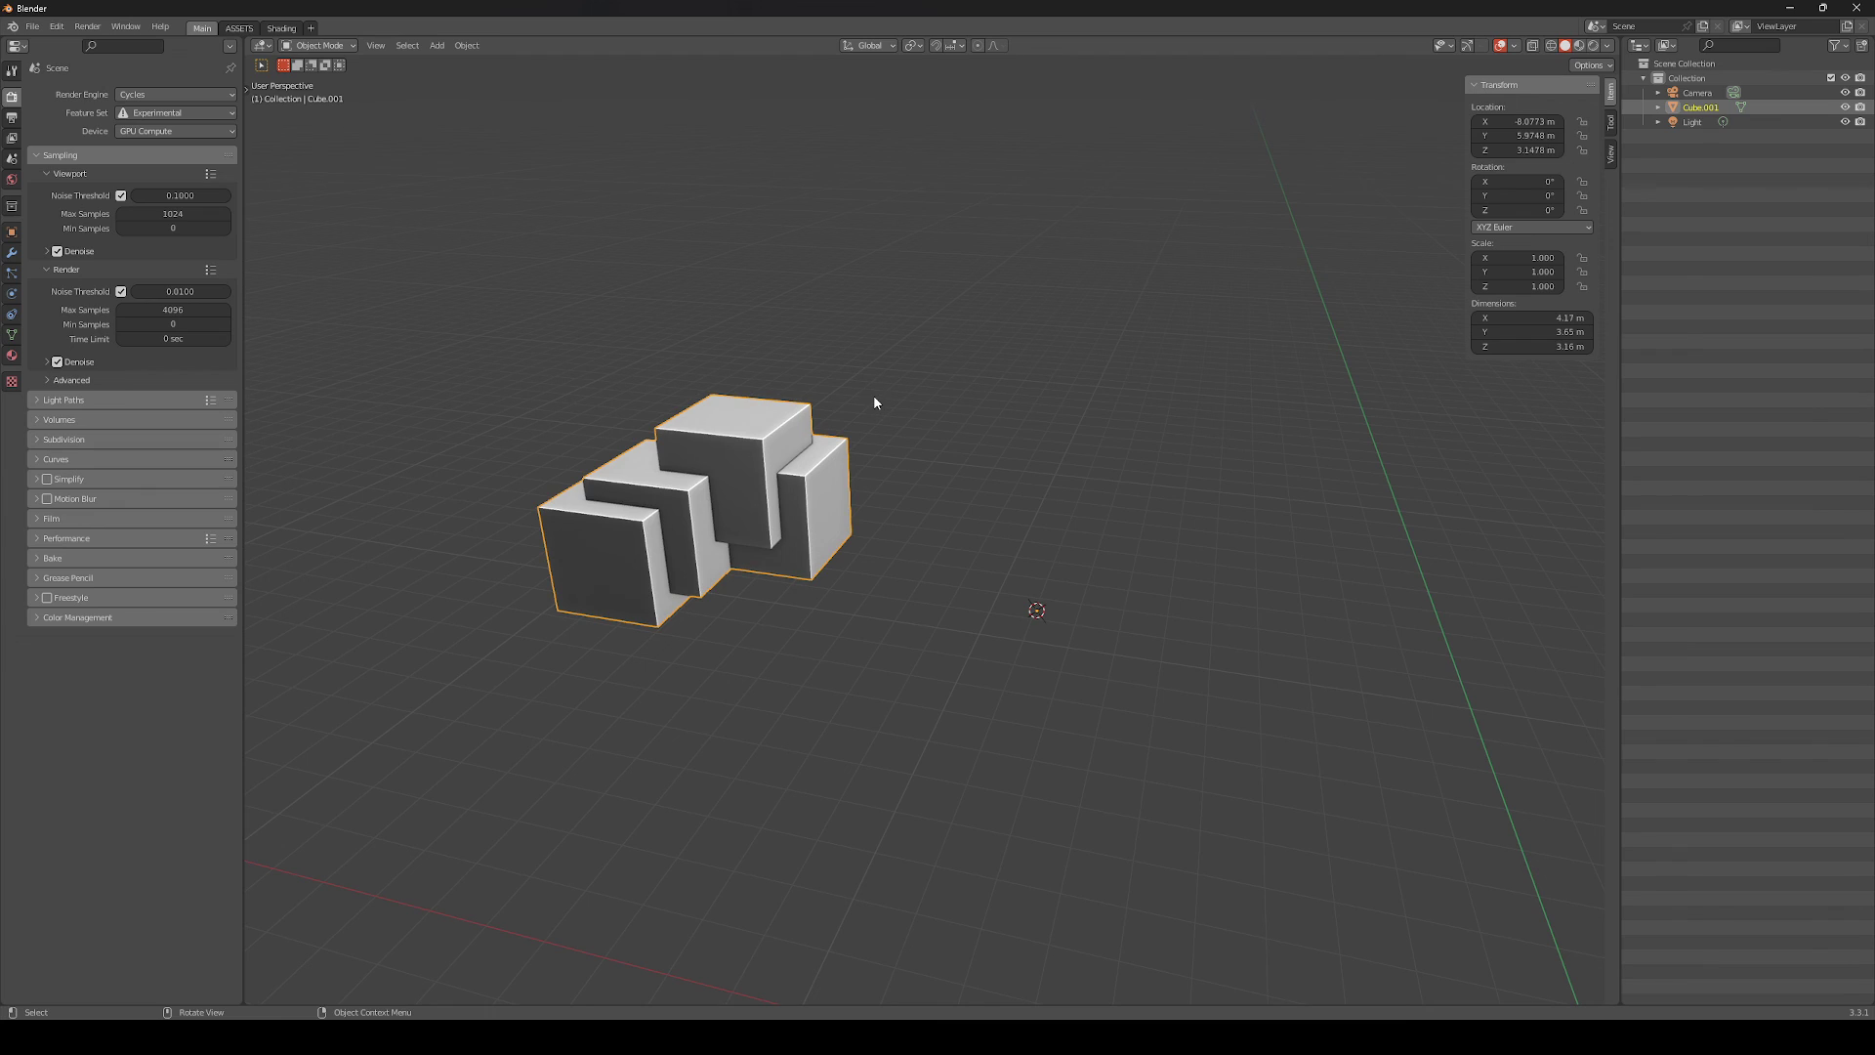
{"action": "scroll", "coordinate": [875, 397], "scroll_direction": "up", "scroll_amount": 1}
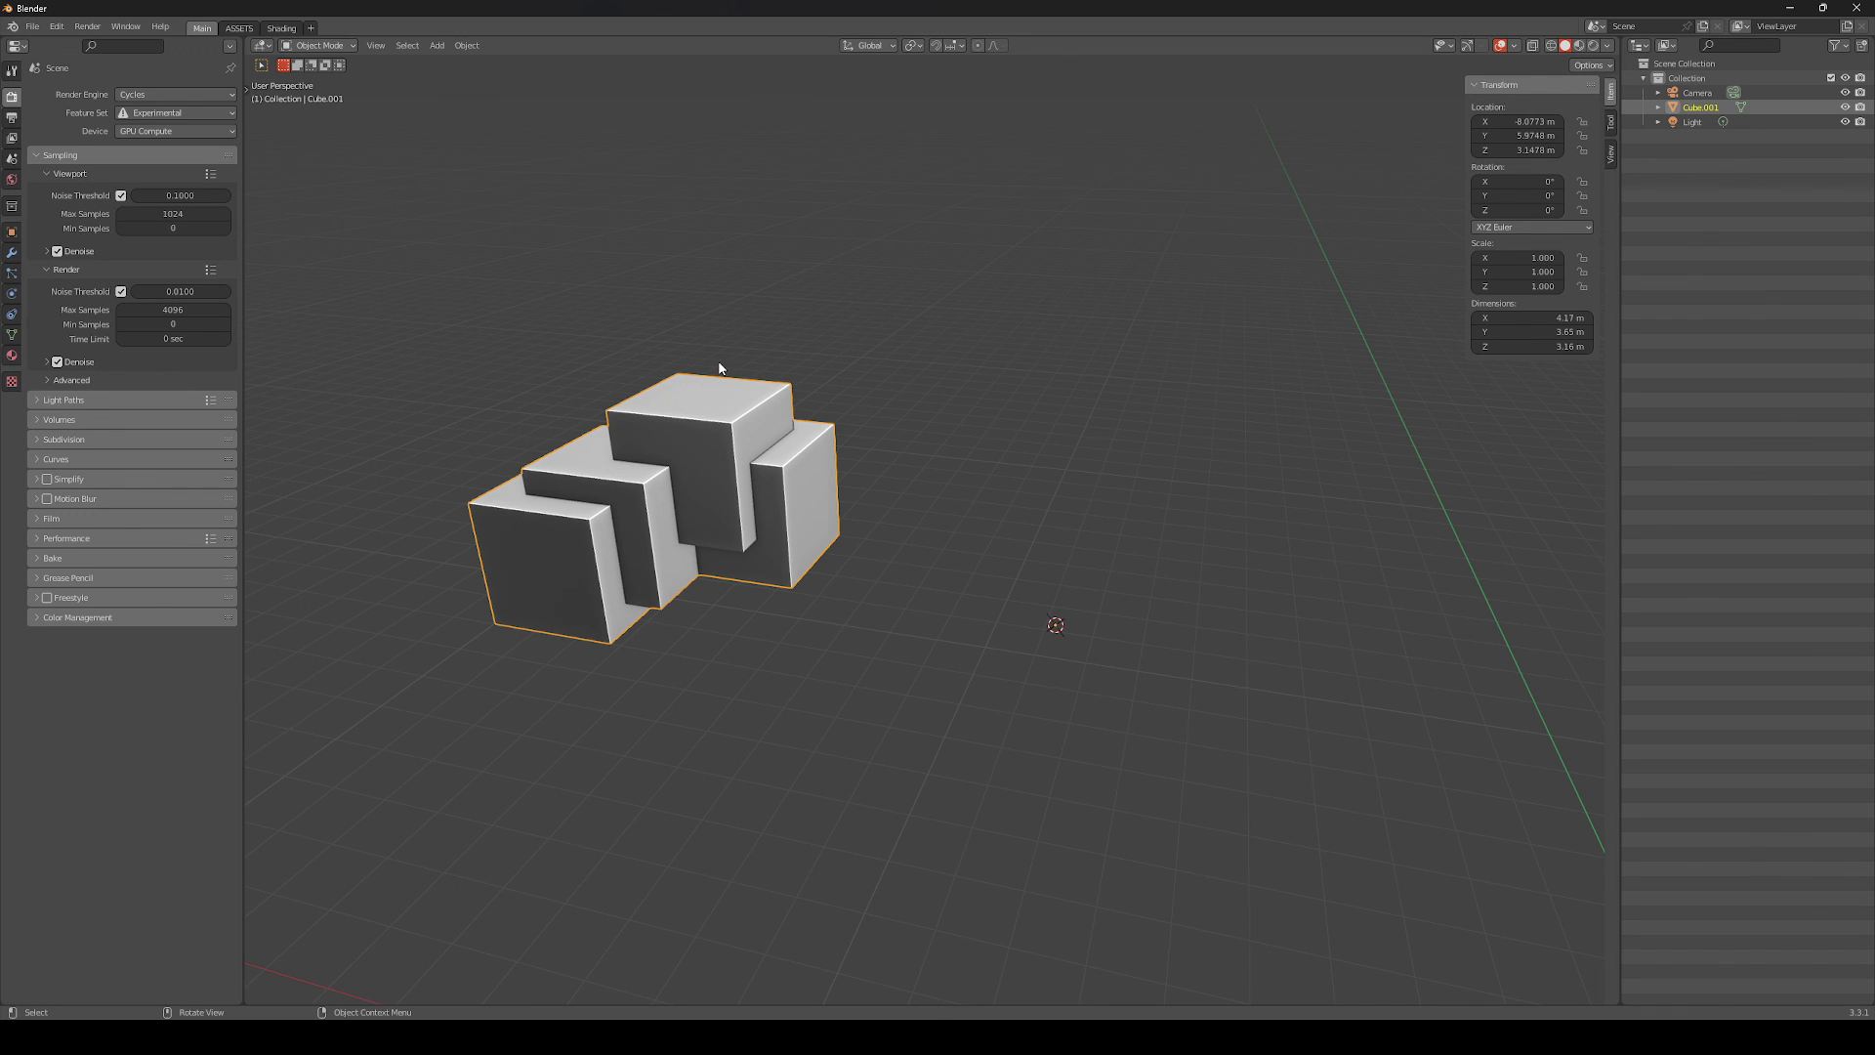
{"action": "middle_click_drag", "start_coordinate": [718, 369], "coordinate": [755, 362]}
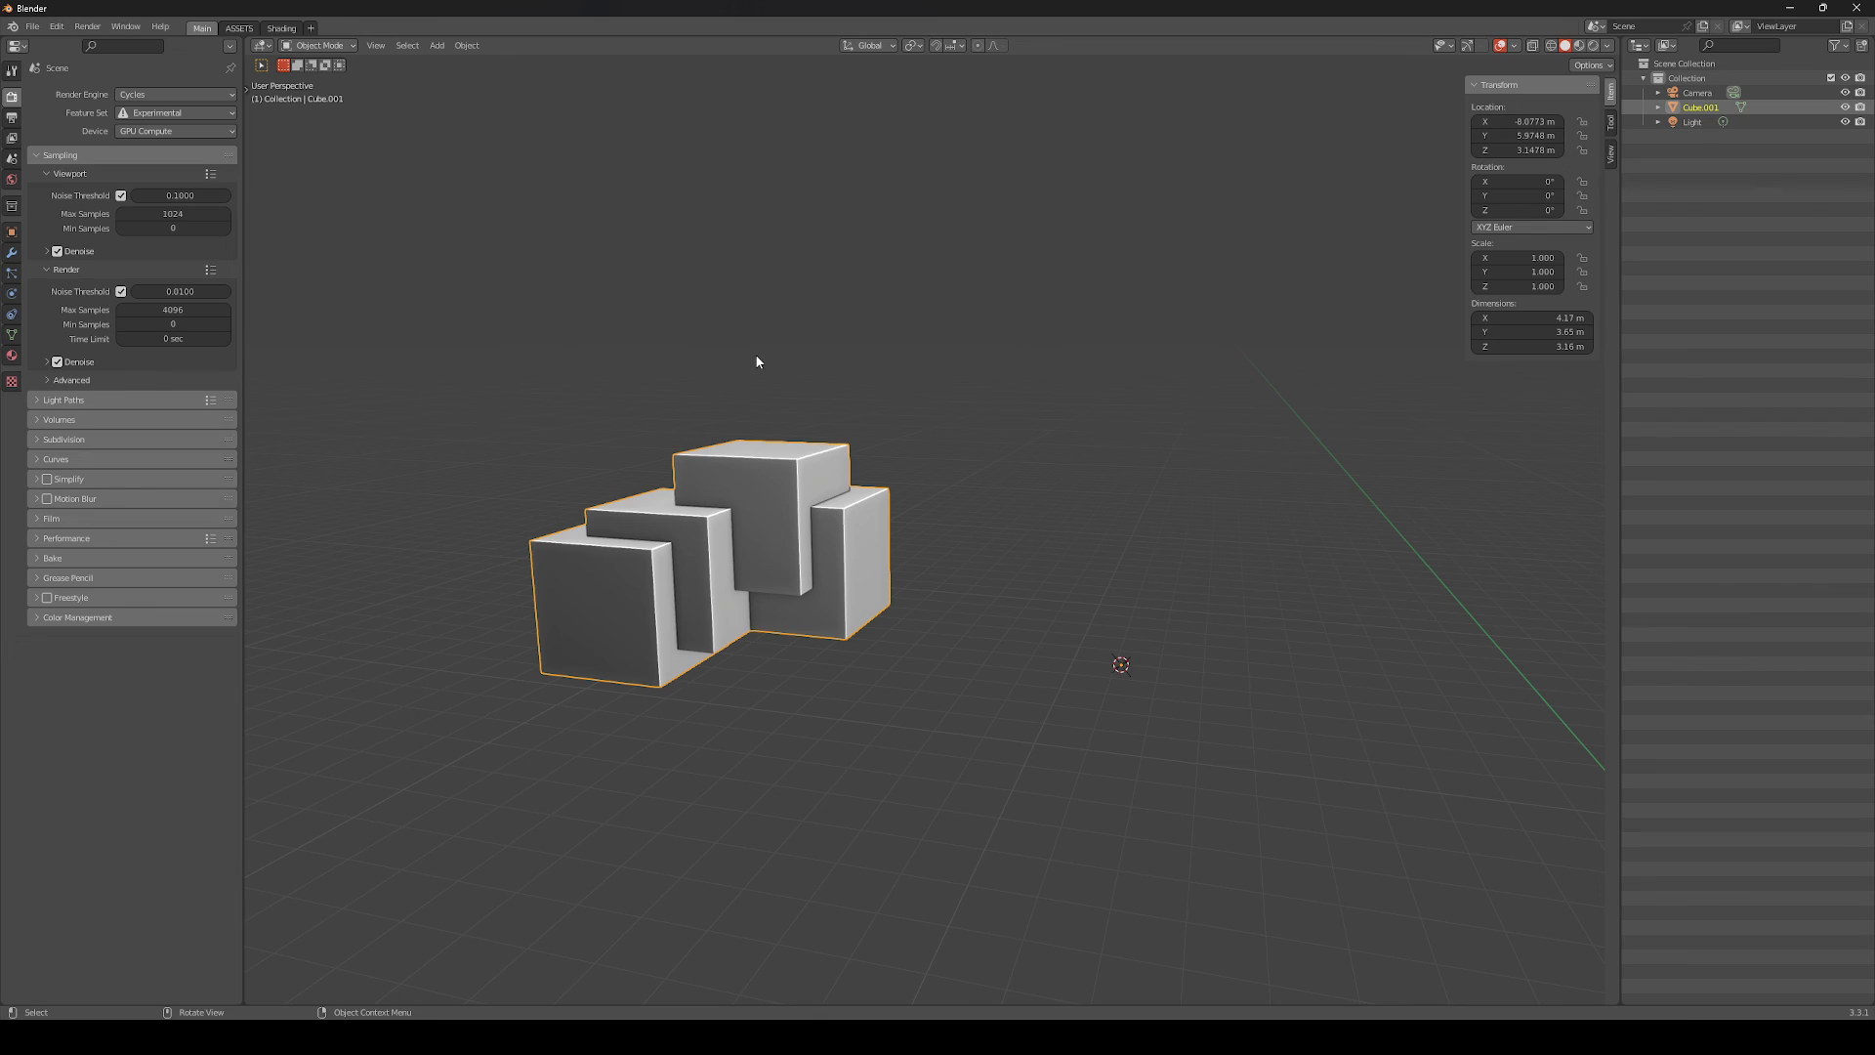